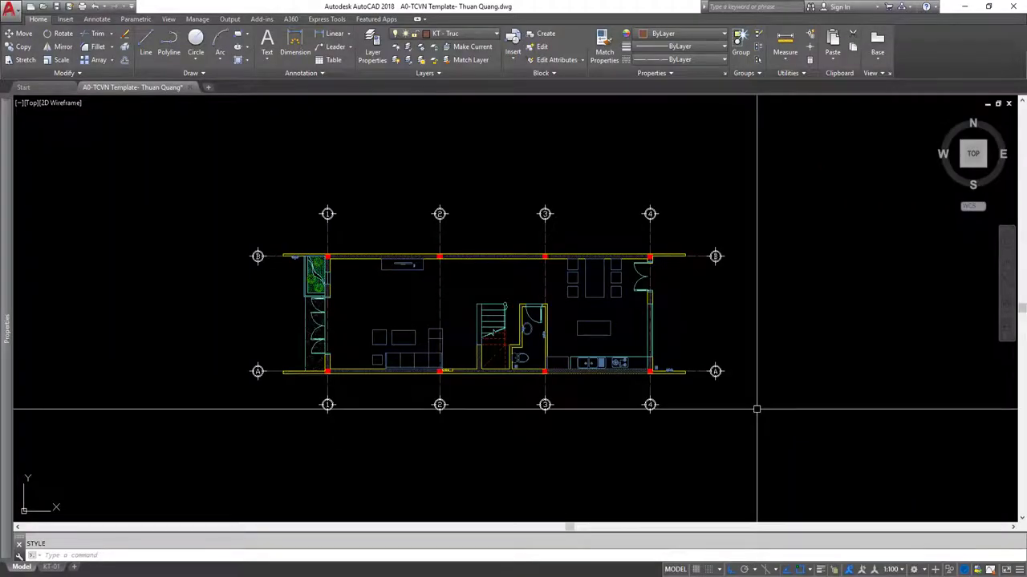
Review the text style settings and start single-line text below the floor plan.
{"action": "middle_click_drag", "start_coordinate": [528, 410], "coordinate": [545, 401]}
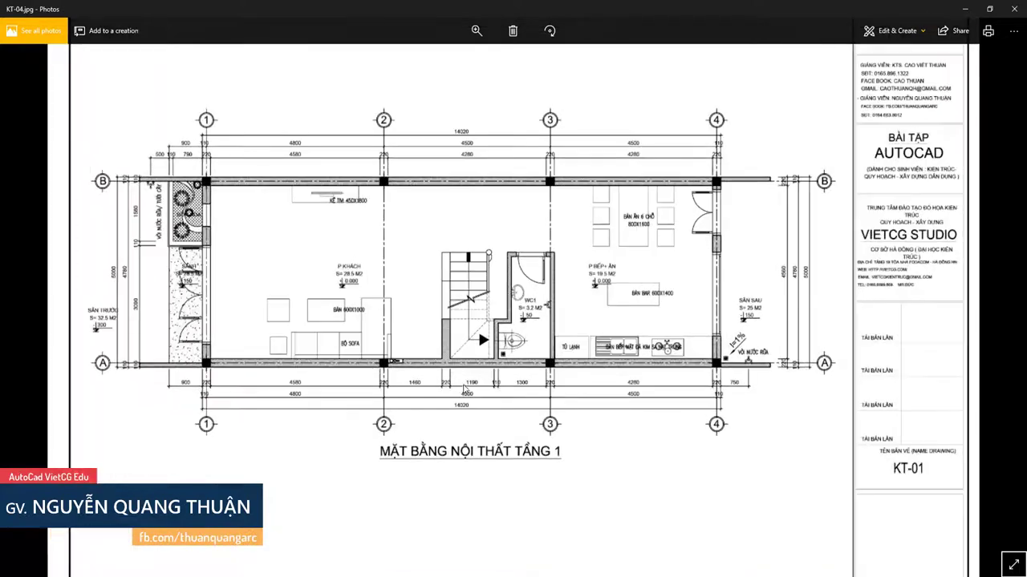
{"action": "scroll", "coordinate": [449, 433], "scroll_direction": "up", "scroll_amount": 1}
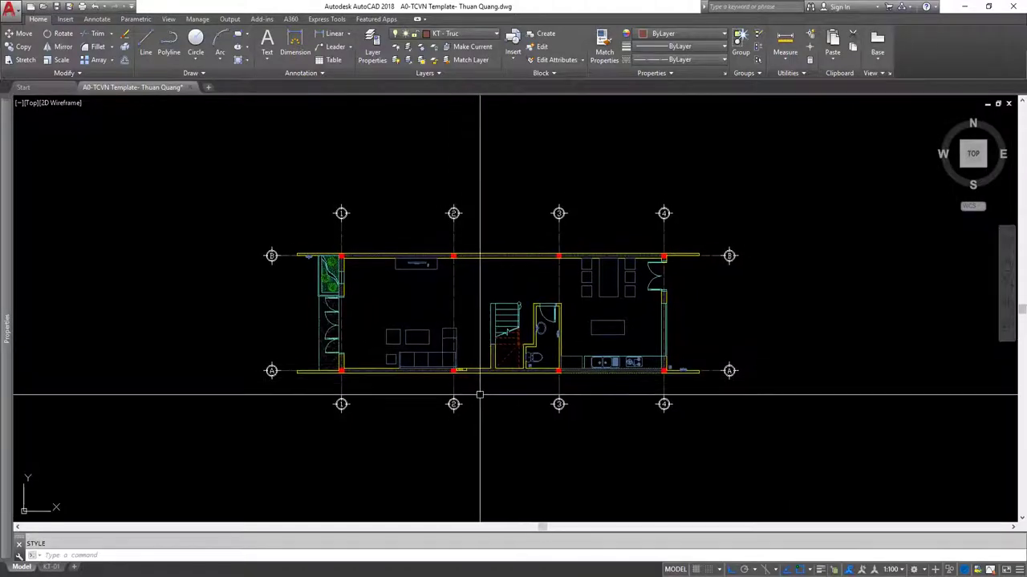
{"action": "key", "text": "Return"}
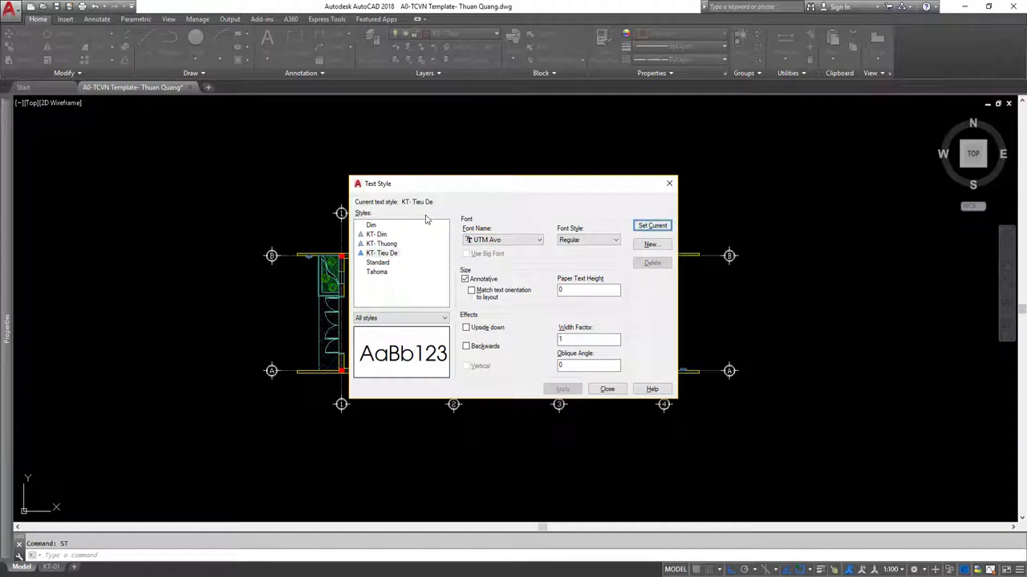
{"action": "left_click", "coordinate": [606, 389]}
{"action": "scroll", "coordinate": [479, 420], "scroll_direction": "up", "scroll_amount": 2}
{"action": "type", "text": "DT"}
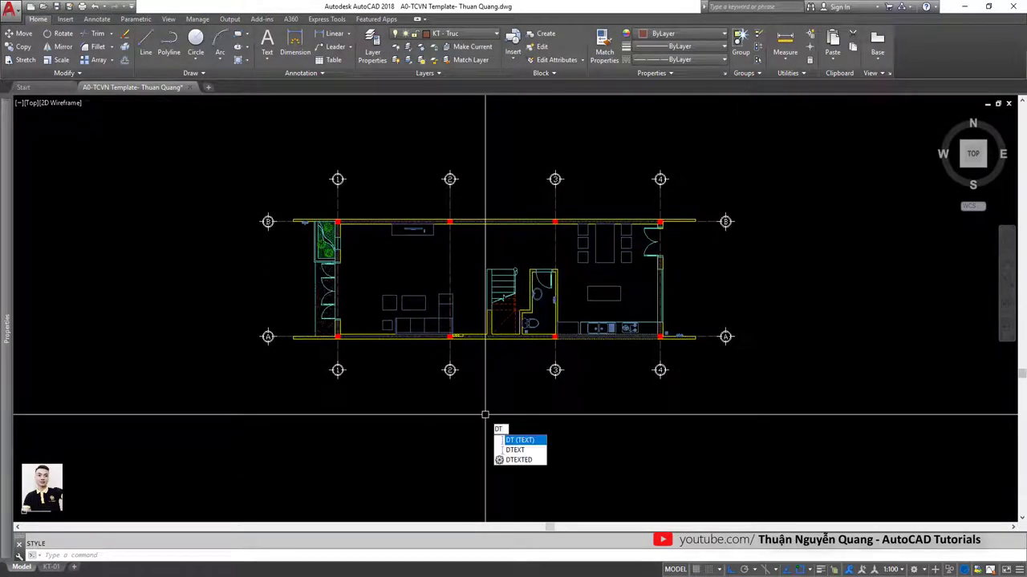
{"action": "key", "text": "Return"}
{"action": "left_click", "coordinate": [449, 415]}
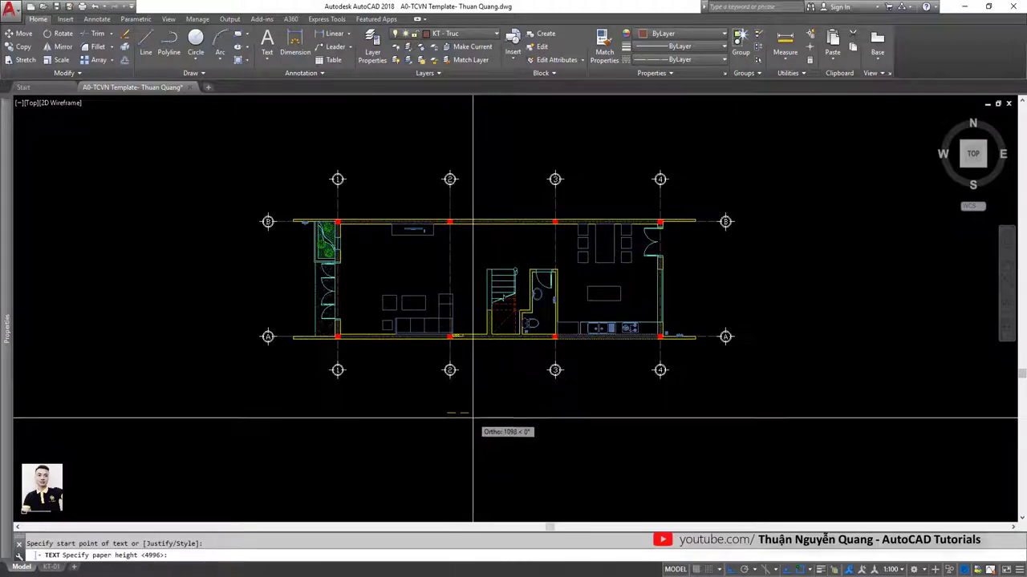
Check the reference plan image, then open 02.Khung ten A3 ngang (VietCG Edu).dwg.
{"action": "key", "text": "alt+Tab"}
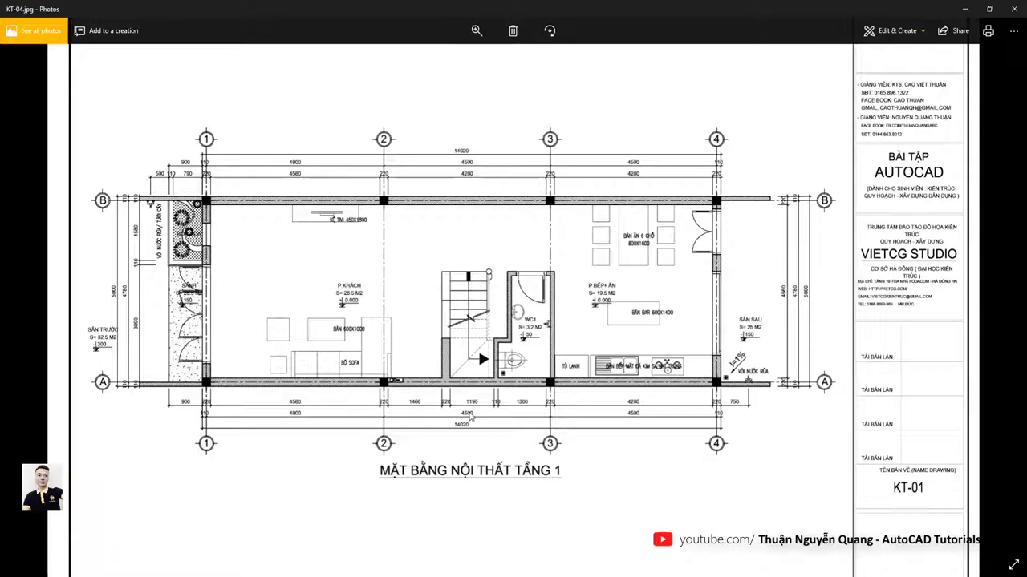
{"action": "left_click", "coordinate": [970, 8]}
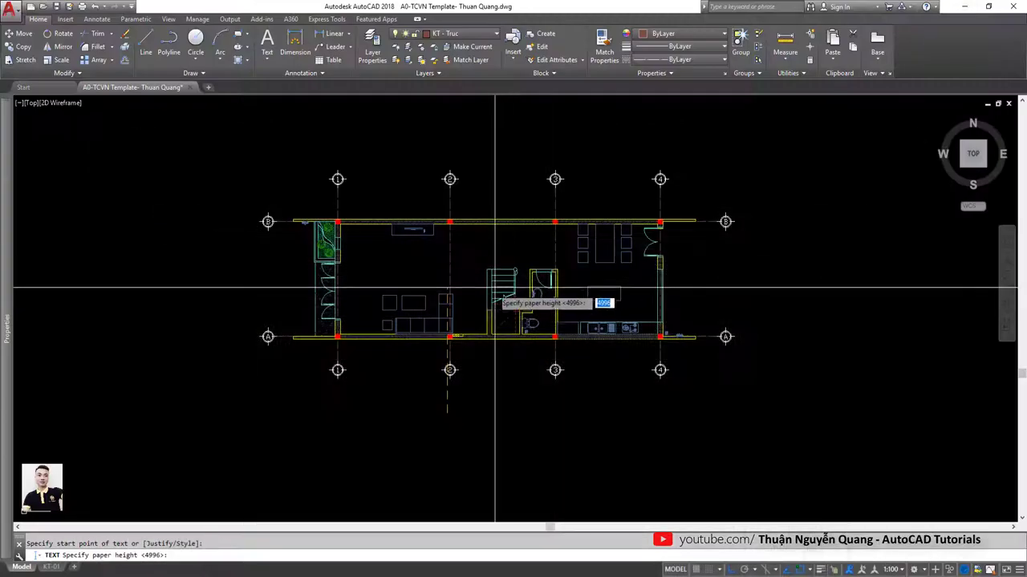
{"action": "scroll", "coordinate": [465, 304], "scroll_direction": "down", "scroll_amount": 4}
{"action": "scroll", "coordinate": [469, 319], "scroll_direction": "down", "scroll_amount": 2}
{"action": "scroll", "coordinate": [465, 299], "scroll_direction": "up", "scroll_amount": 4}
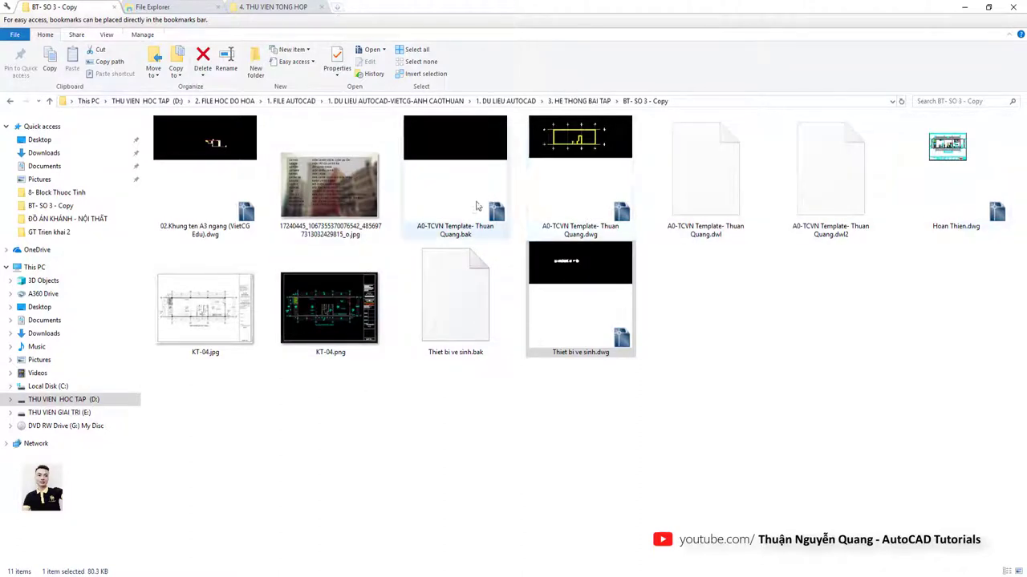
{"action": "double_click", "coordinate": [194, 187]}
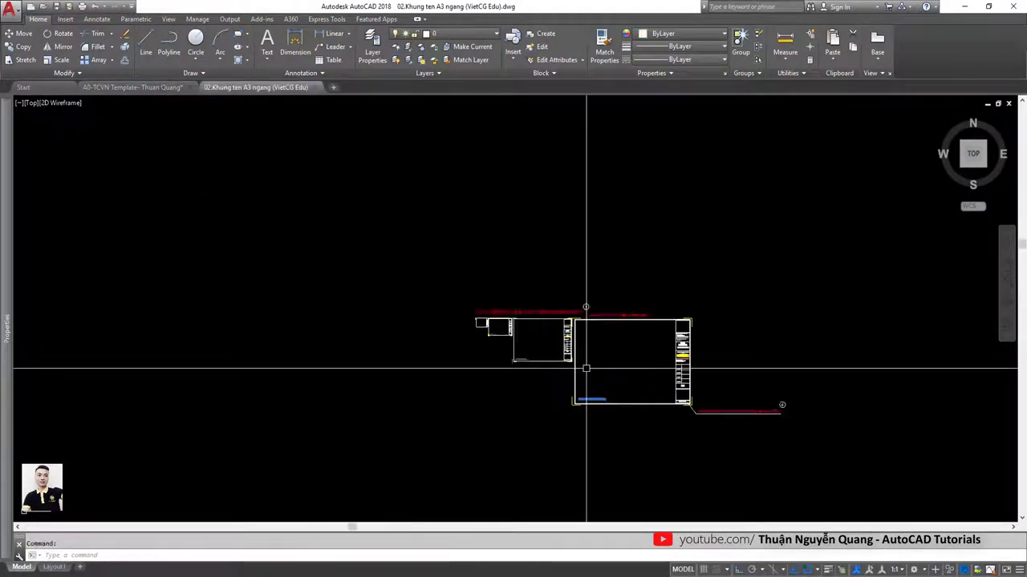
Copy the A3 title-block frame and paste it right of the plan in A0-TCVN Template.
{"action": "scroll", "coordinate": [586, 369], "scroll_direction": "up", "scroll_amount": 4}
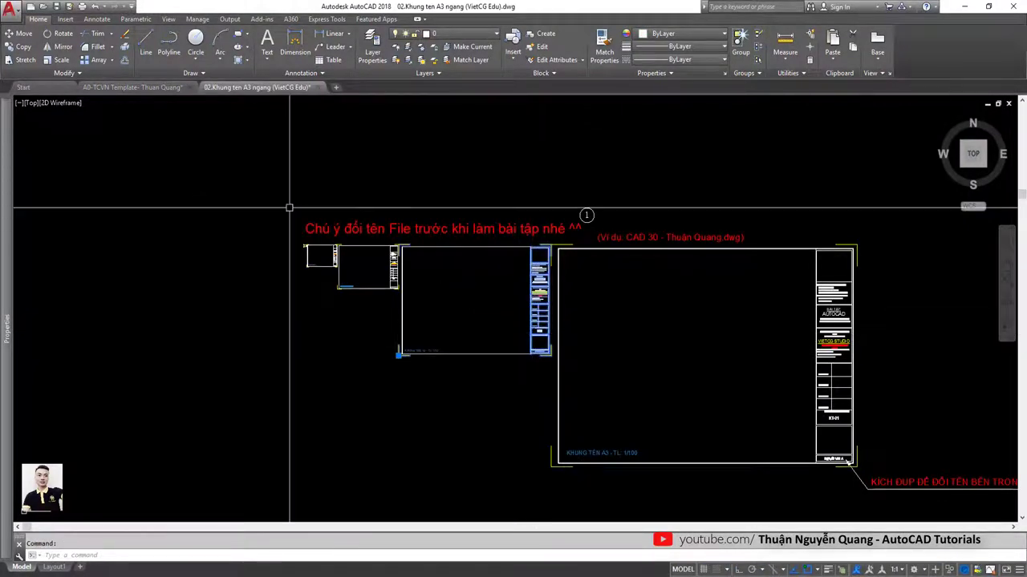
{"action": "key", "text": "ctrl+c"}
{"action": "left_click", "coordinate": [137, 90]}
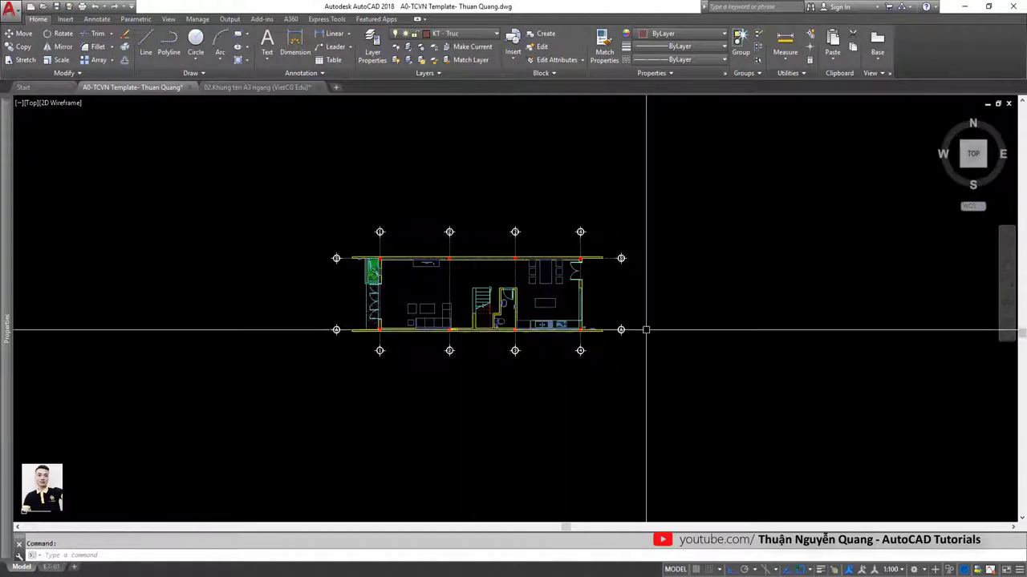
{"action": "key", "text": "ctrl+v"}
{"action": "scroll", "coordinate": [641, 350], "scroll_direction": "down", "scroll_amount": 2}
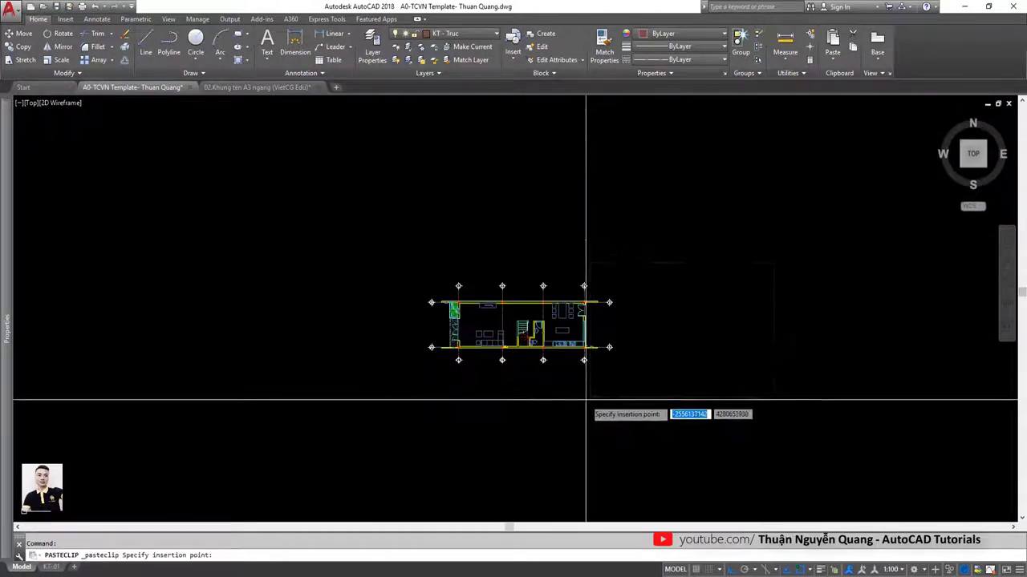
{"action": "left_click", "coordinate": [660, 373]}
Select the pasted title-block frame and begin moving it to the right.
{"action": "left_click", "coordinate": [767, 326]}
{"action": "middle_click_drag", "start_coordinate": [768, 326], "coordinate": [580, 357]}
{"action": "left_click", "coordinate": [571, 362]}
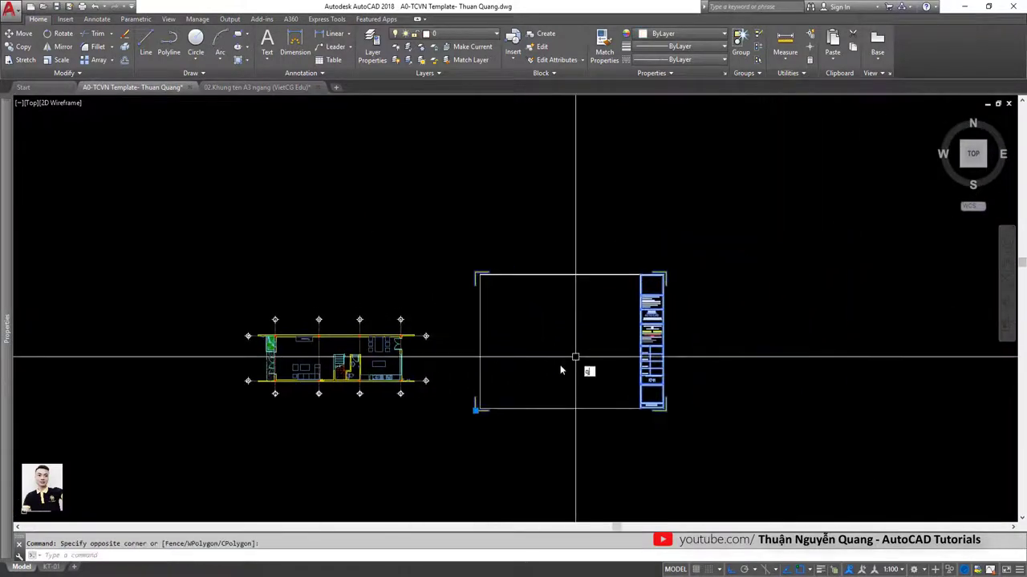
{"action": "type", "text": "m"}
{"action": "key", "text": "Return"}
{"action": "left_click", "coordinate": [562, 365]}
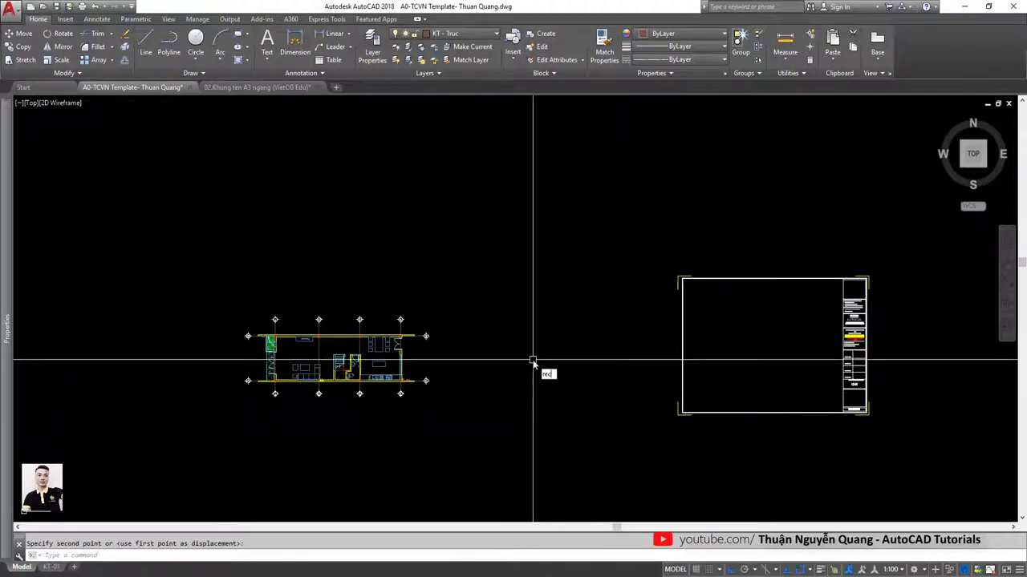
Draw a 420 × 297 reference rectangle beside the title block.
{"action": "key", "text": "Return"}
{"action": "left_click", "coordinate": [500, 284]}
{"action": "type", "text": "297"}
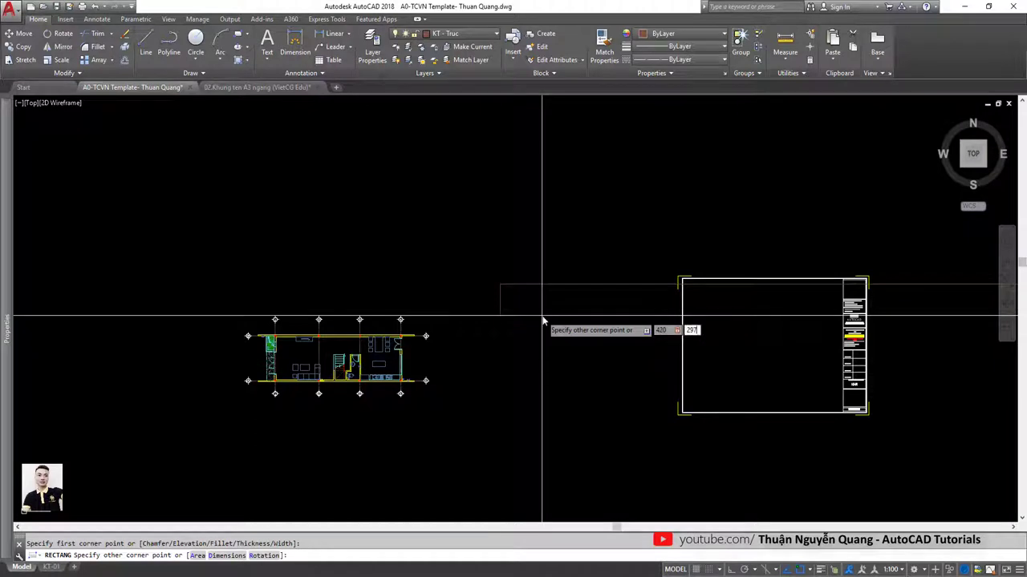
{"action": "key", "text": "Return"}
{"action": "scroll", "coordinate": [532, 300], "scroll_direction": "up", "scroll_amount": 5}
Scale the title-block frame down by a factor of 0.01.
{"action": "left_click", "coordinate": [422, 277]}
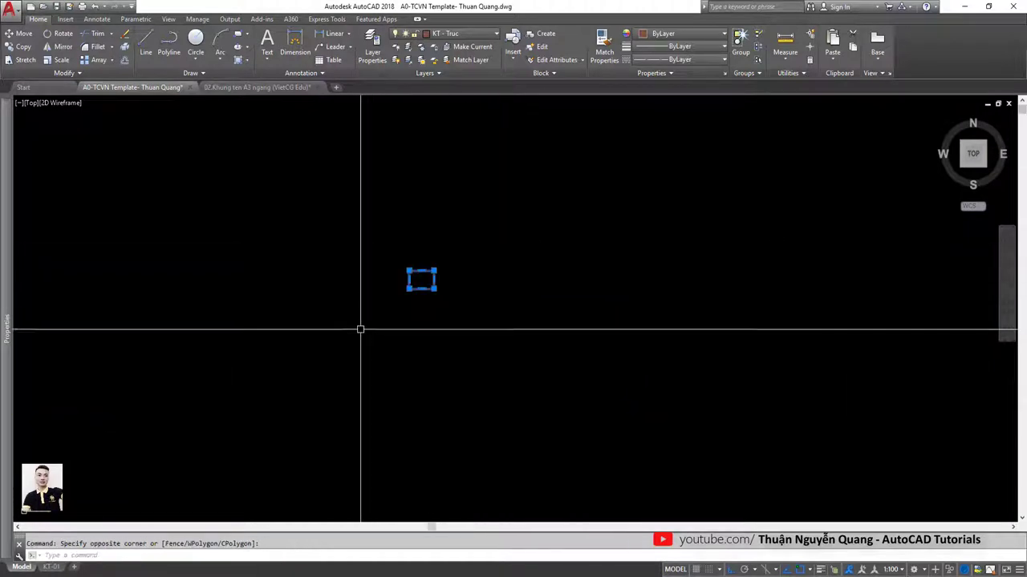
{"action": "scroll", "coordinate": [416, 284], "scroll_direction": "down", "scroll_amount": 1}
{"action": "scroll", "coordinate": [417, 283], "scroll_direction": "down", "scroll_amount": 2}
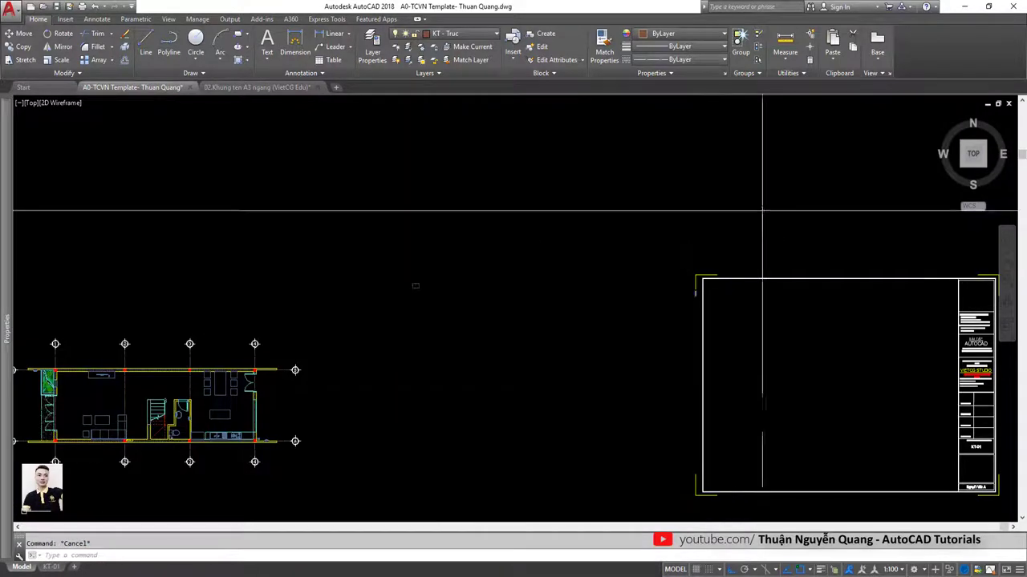
{"action": "left_click", "coordinate": [711, 330]}
{"action": "type", "text": "sc"}
{"action": "key", "text": "Return"}
{"action": "left_click", "coordinate": [754, 339]}
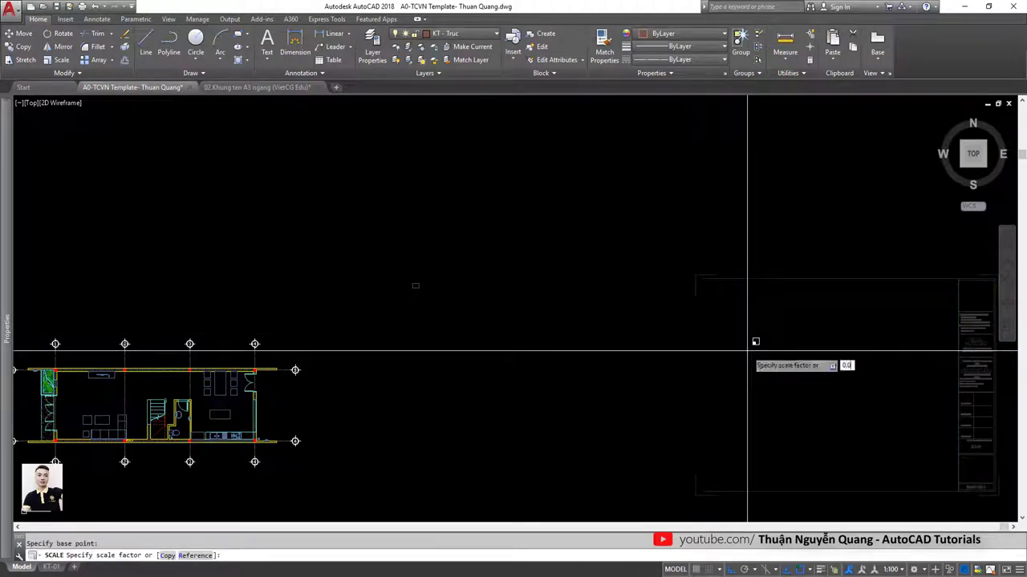
{"action": "type", "text": "0.01"}
{"action": "key", "text": "Return"}
Move the shrunken title block next to the rectangle with ortho turned off.
{"action": "left_click", "coordinate": [760, 361]}
{"action": "type", "text": "m"}
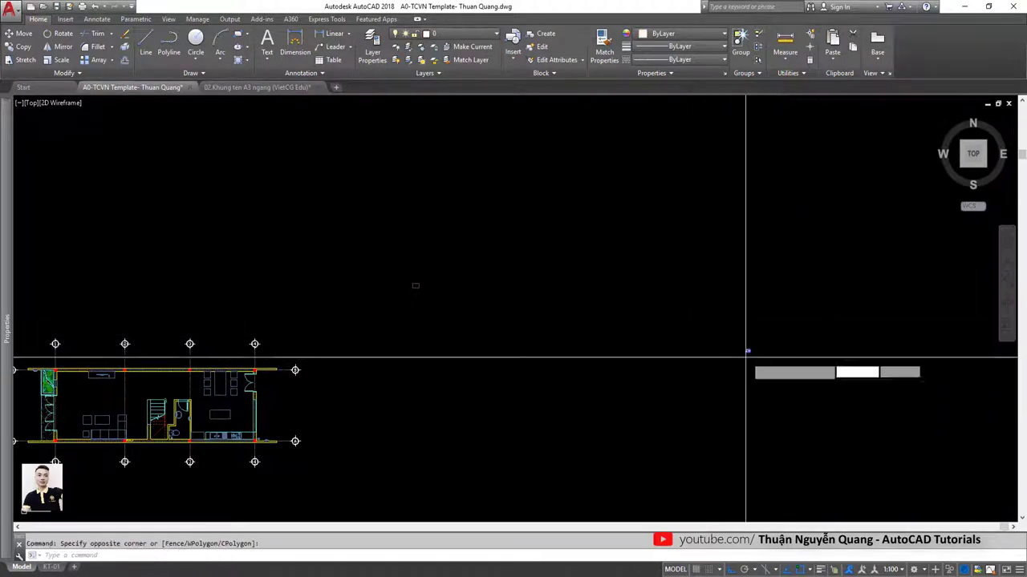
{"action": "key", "text": "Return"}
{"action": "left_click", "coordinate": [754, 364]}
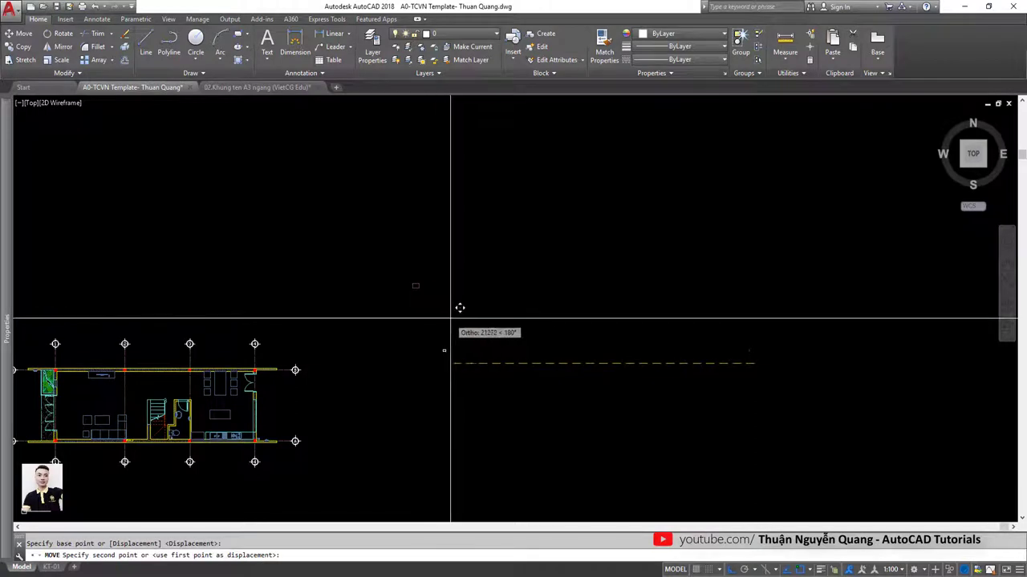
{"action": "key", "text": "F8"}
{"action": "left_click", "coordinate": [433, 290]}
Align the small title block to the rectangle's two corners, scaling it to fit.
{"action": "scroll", "coordinate": [449, 343], "scroll_direction": "up", "scroll_amount": 3}
{"action": "scroll", "coordinate": [449, 342], "scroll_direction": "up", "scroll_amount": 3}
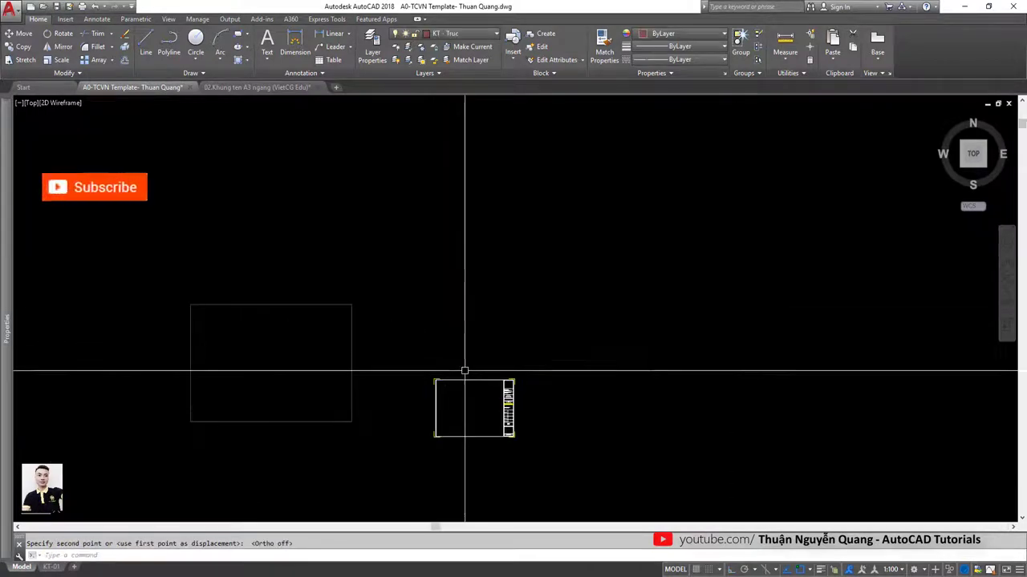
{"action": "middle_click_drag", "start_coordinate": [465, 371], "coordinate": [499, 318]}
{"action": "left_click", "coordinate": [509, 302]}
{"action": "left_click", "coordinate": [454, 339]}
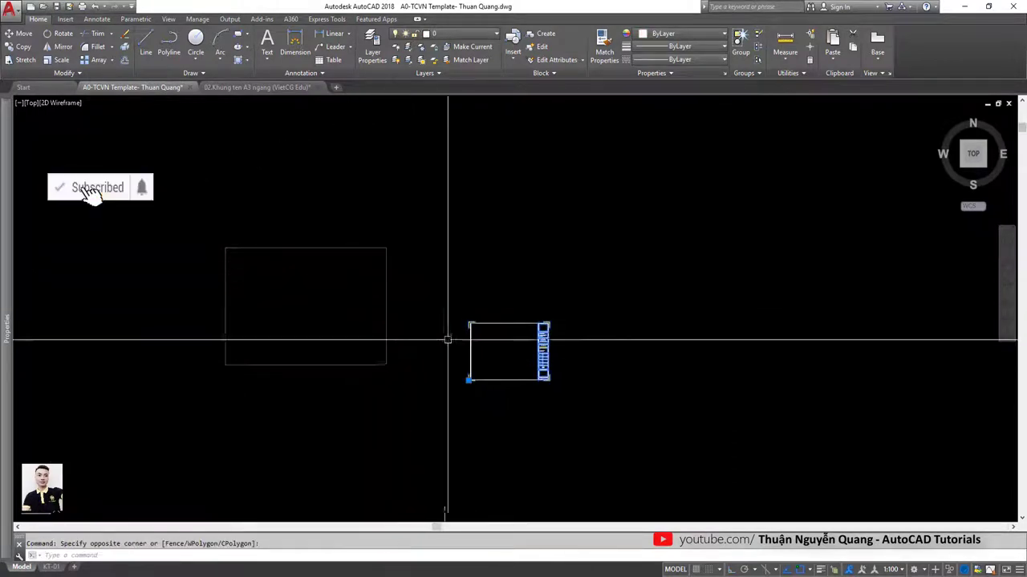
{"action": "type", "text": "al"}
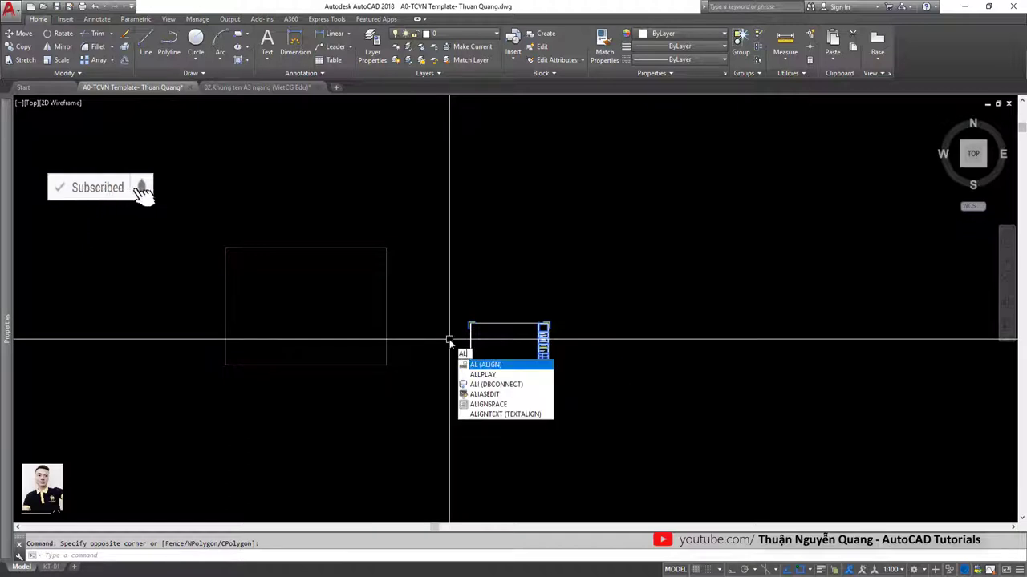
{"action": "key", "text": "Return"}
{"action": "left_click", "coordinate": [470, 324]}
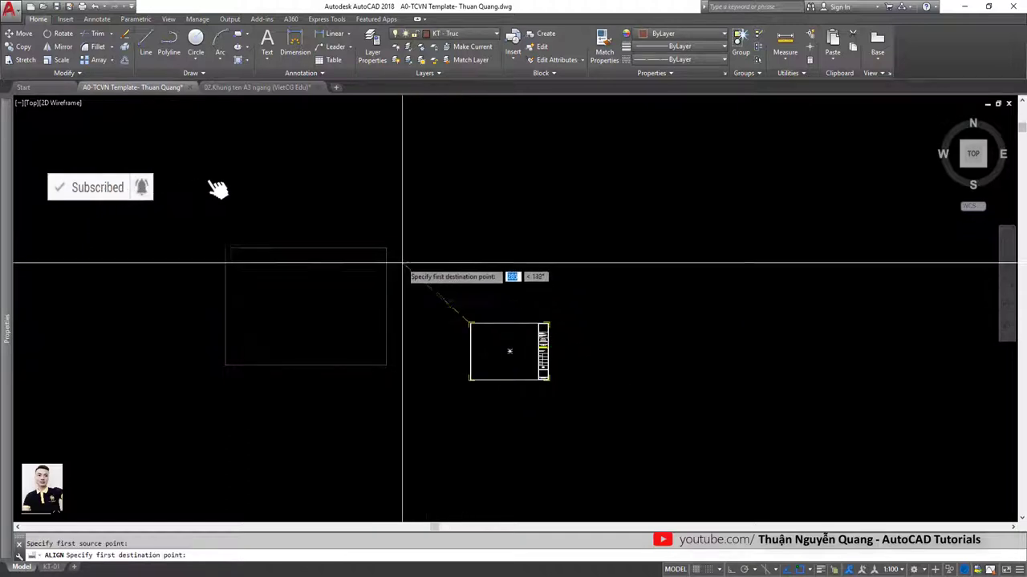
{"action": "left_click", "coordinate": [387, 249]}
{"action": "left_click", "coordinate": [470, 378]}
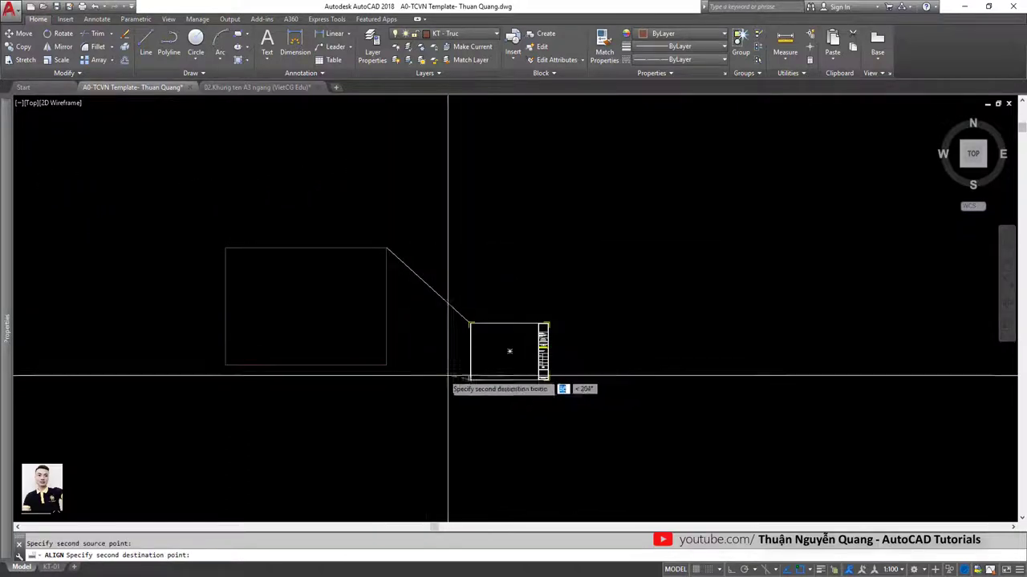
{"action": "left_click", "coordinate": [386, 366]}
{"action": "key", "text": "Return"}
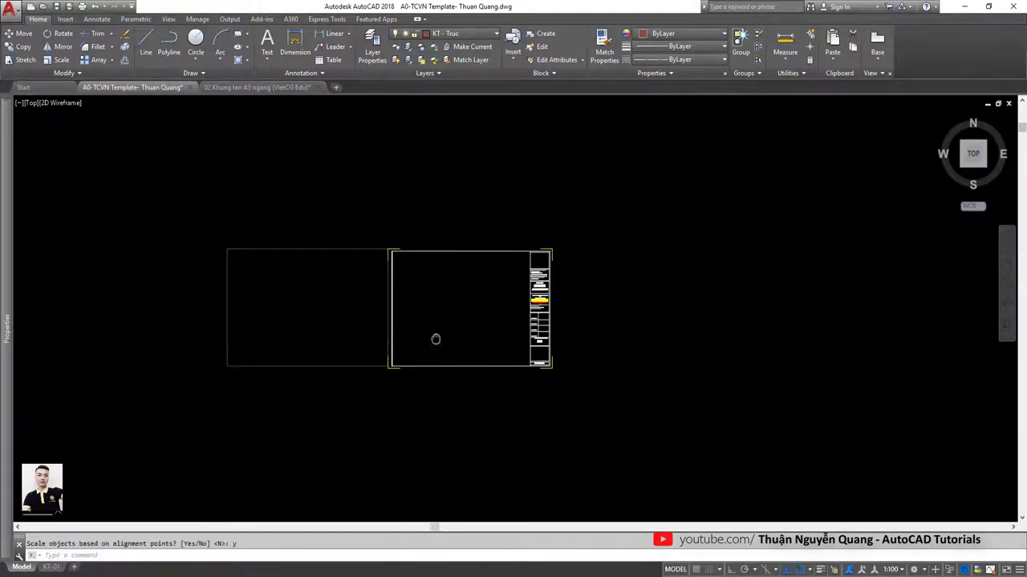
Select the aligned title block, then cancel the selection.
{"action": "middle_click_drag", "start_coordinate": [435, 339], "coordinate": [534, 373]}
{"action": "left_click", "coordinate": [562, 268]}
{"action": "left_click", "coordinate": [550, 342]}
{"action": "key", "text": "Escape"}
Move the left reference rectangle over toward the title-block frame.
{"action": "left_click_drag", "start_coordinate": [423, 253], "coordinate": [367, 305]}
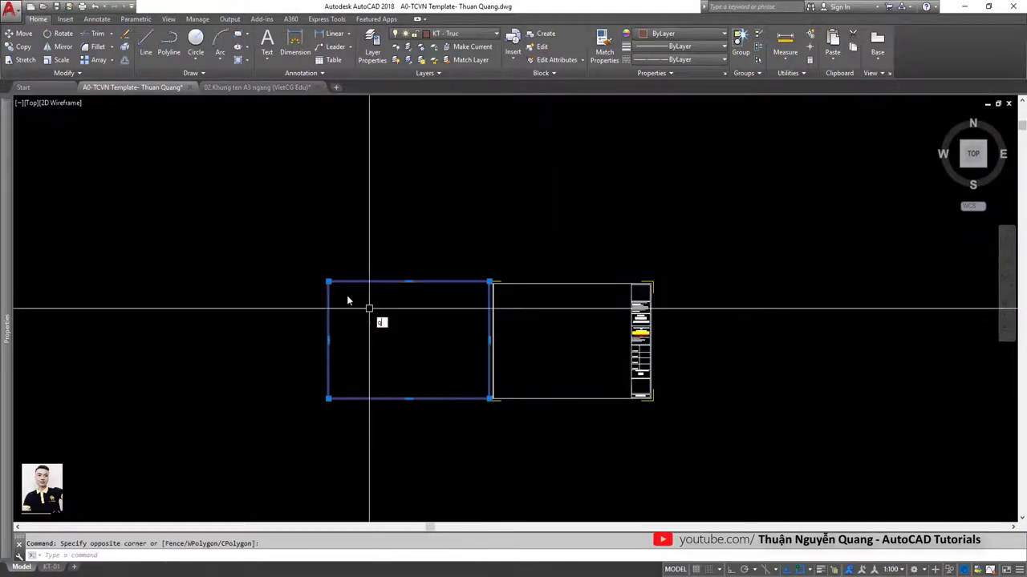
{"action": "type", "text": "m"}
{"action": "key", "text": "Return"}
{"action": "left_click", "coordinate": [328, 282]}
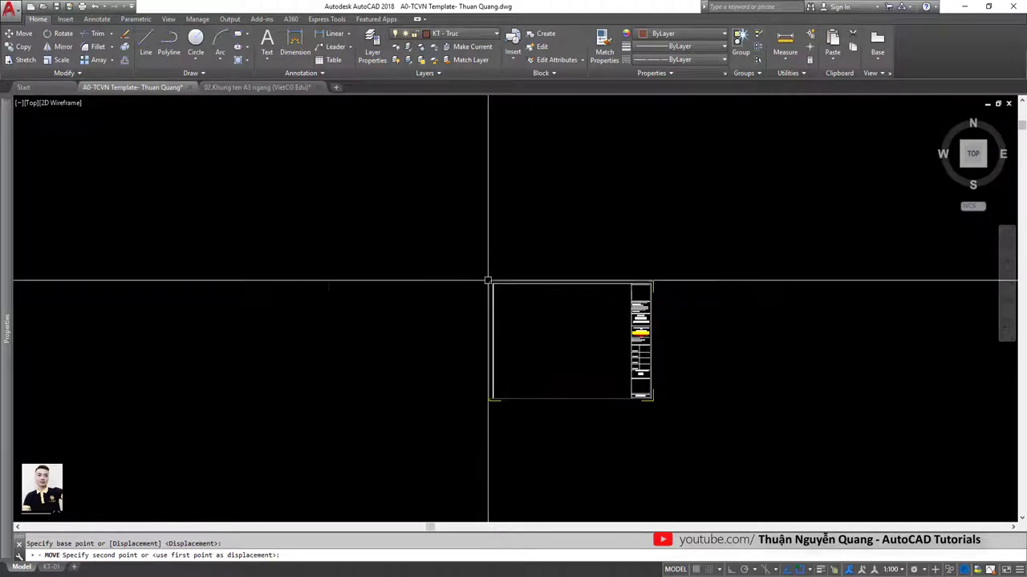
{"action": "left_click", "coordinate": [487, 281]}
{"action": "scroll", "coordinate": [652, 355], "scroll_direction": "up", "scroll_amount": 4}
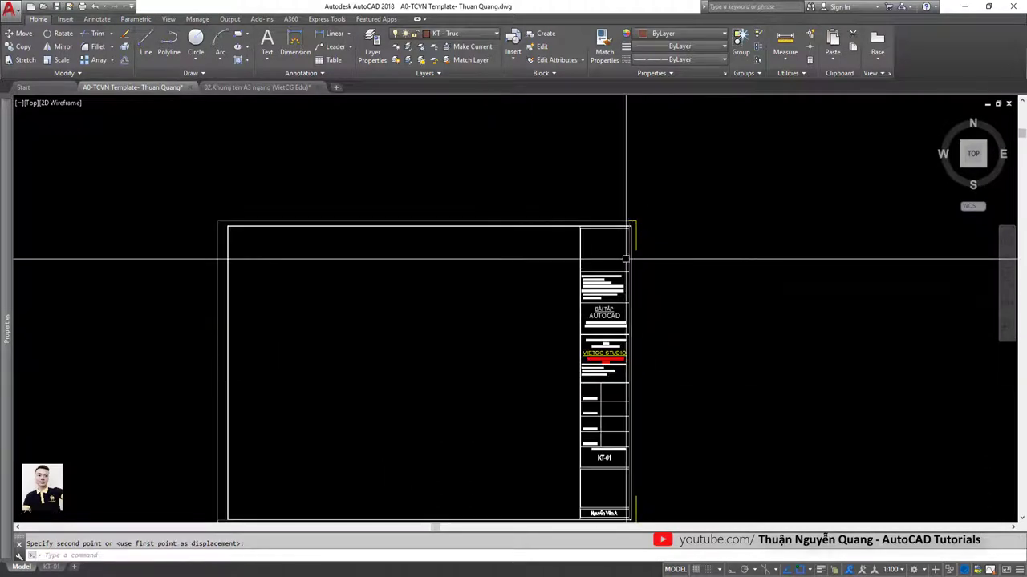
{"action": "key", "text": "Escape"}
Erase the title-block frame's outer rectangle.
{"action": "scroll", "coordinate": [486, 257], "scroll_direction": "down", "scroll_amount": 4}
{"action": "scroll", "coordinate": [428, 286], "scroll_direction": "up", "scroll_amount": 2}
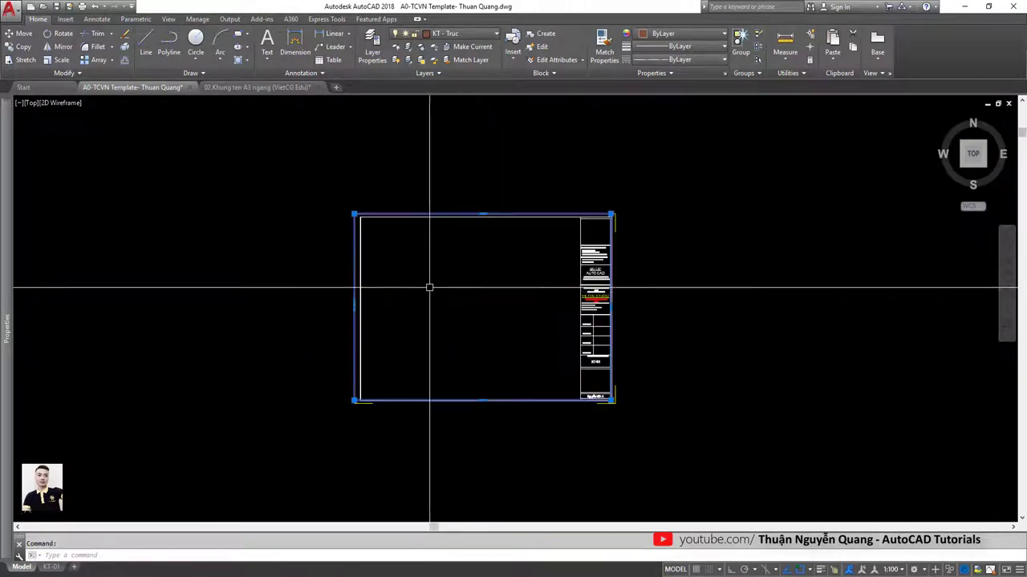
{"action": "scroll", "coordinate": [356, 394], "scroll_direction": "up", "scroll_amount": 5}
{"action": "scroll", "coordinate": [367, 393], "scroll_direction": "down", "scroll_amount": 5}
{"action": "type", "text": "E"}
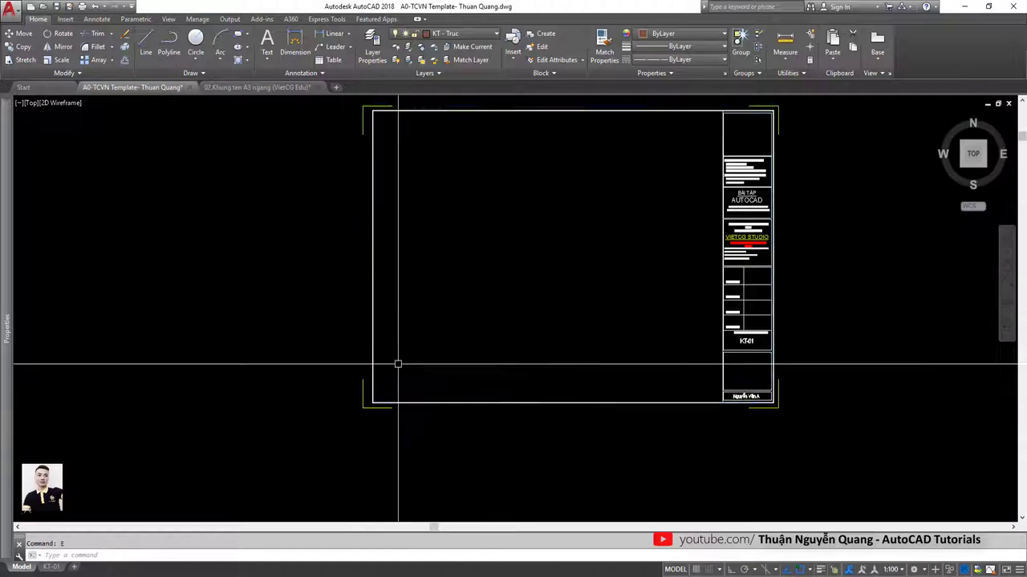
{"action": "key", "text": "Delete"}
{"action": "scroll", "coordinate": [399, 362], "scroll_direction": "down", "scroll_amount": 3}
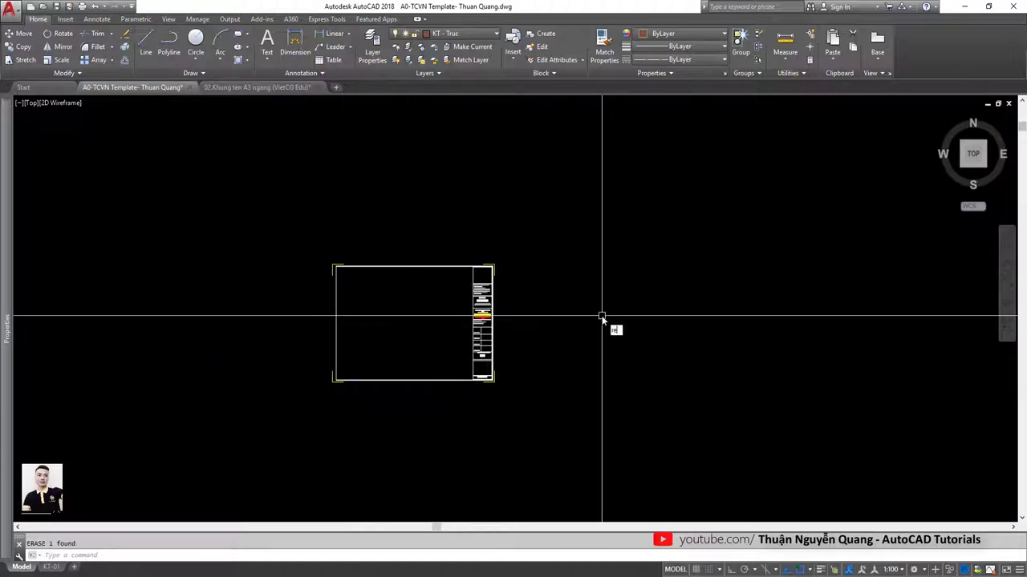
Draw a new 420 × 297 rectangle and move it onto the frame's corner.
{"action": "type", "text": "c"}
{"action": "key", "text": "Return"}
{"action": "left_click", "coordinate": [589, 279]}
{"action": "type", "text": "@420,297"}
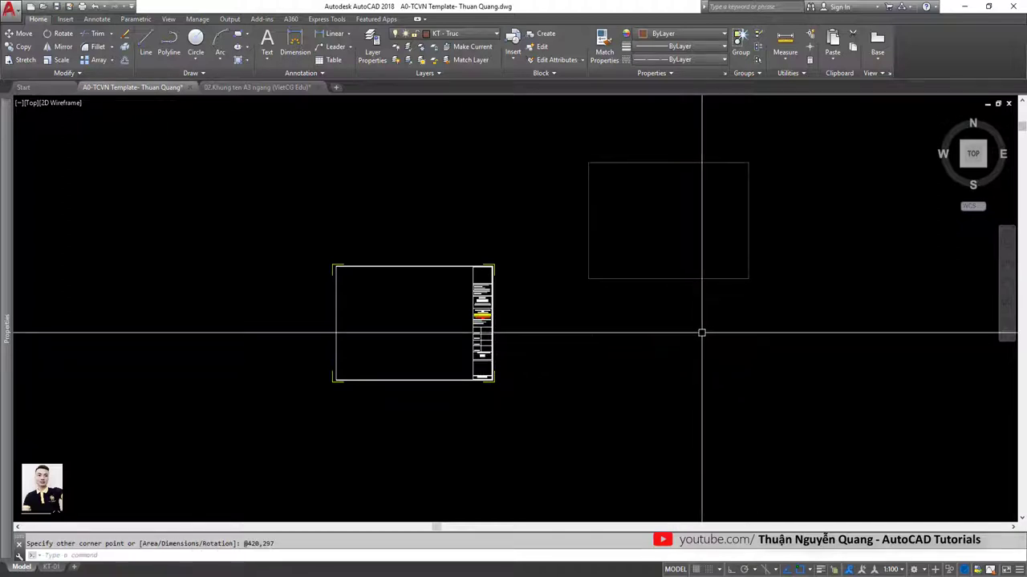
{"action": "left_click", "coordinate": [676, 279]}
{"action": "type", "text": "m"}
{"action": "key", "text": "Return"}
{"action": "left_click", "coordinate": [588, 163]}
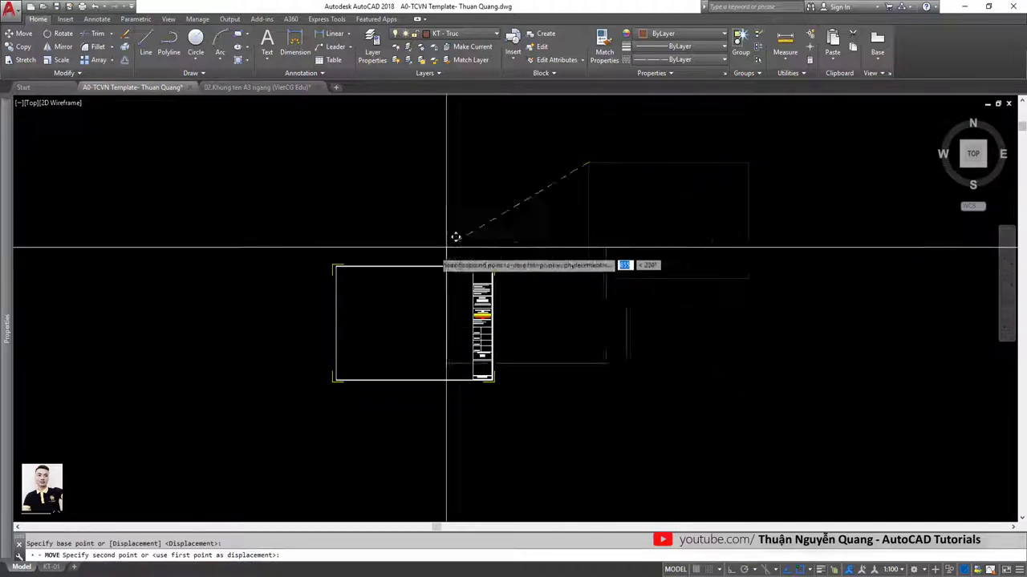
{"action": "left_click", "coordinate": [336, 267]}
{"action": "scroll", "coordinate": [336, 266], "scroll_direction": "up", "scroll_amount": 2}
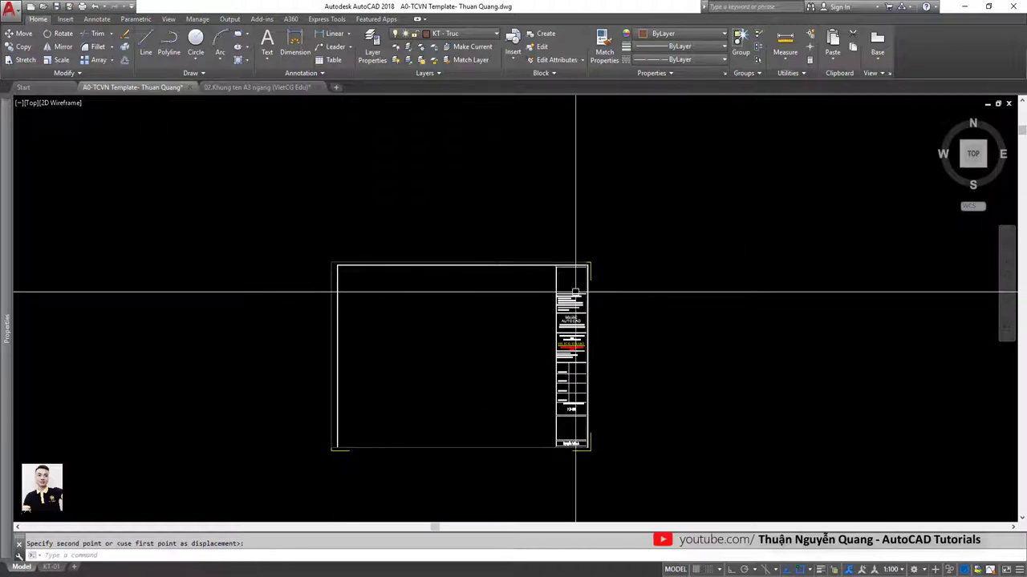
{"action": "scroll", "coordinate": [575, 291], "scroll_direction": "up", "scroll_amount": 4}
Select the title-block frame, trying Move and Align before cancelling both.
{"action": "left_click", "coordinate": [573, 252]}
{"action": "scroll", "coordinate": [573, 251], "scroll_direction": "down", "scroll_amount": 4}
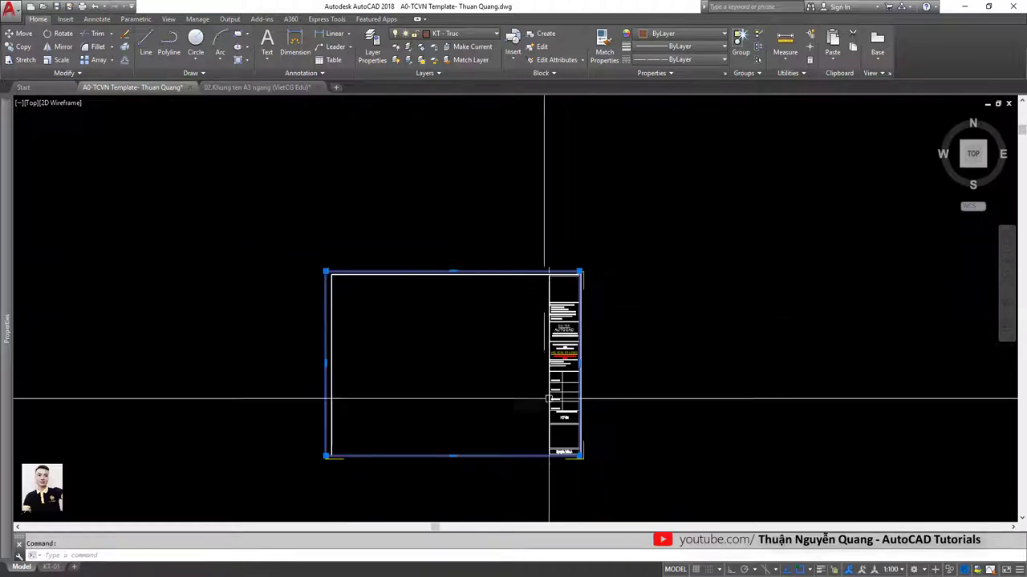
{"action": "scroll", "coordinate": [371, 474], "scroll_direction": "up", "scroll_amount": 4}
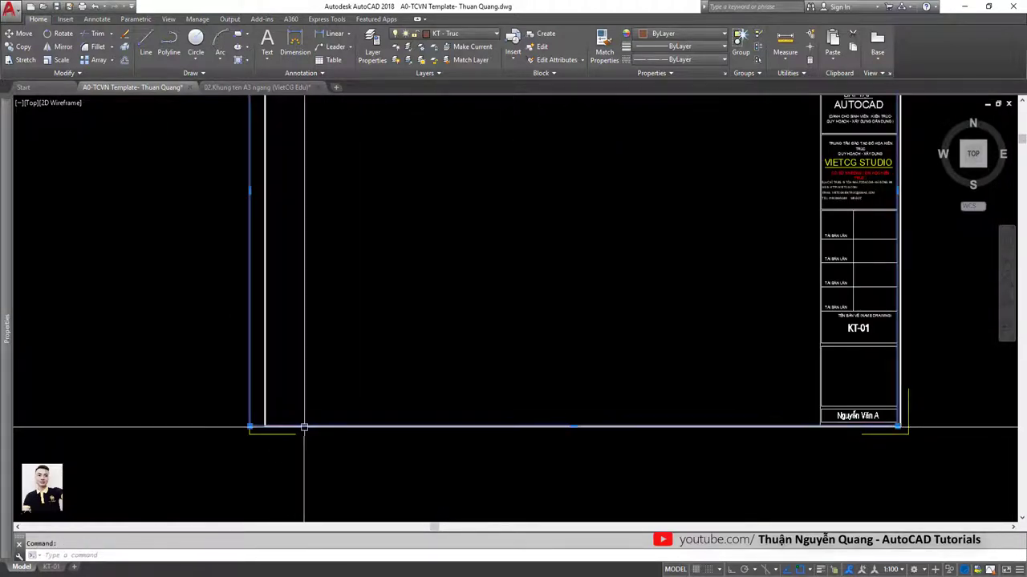
{"action": "scroll", "coordinate": [304, 428], "scroll_direction": "down", "scroll_amount": 4}
{"action": "key", "text": "m"}
{"action": "key", "text": "space"}
{"action": "left_click", "coordinate": [401, 359]}
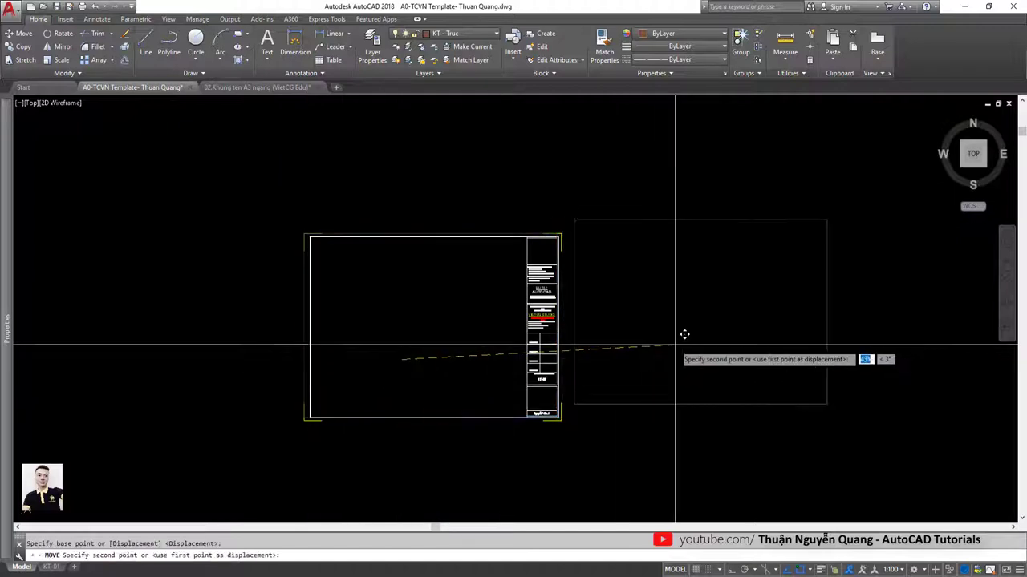
{"action": "key", "text": "Escape"}
{"action": "left_click", "coordinate": [553, 322]}
{"action": "type", "text": "AL"}
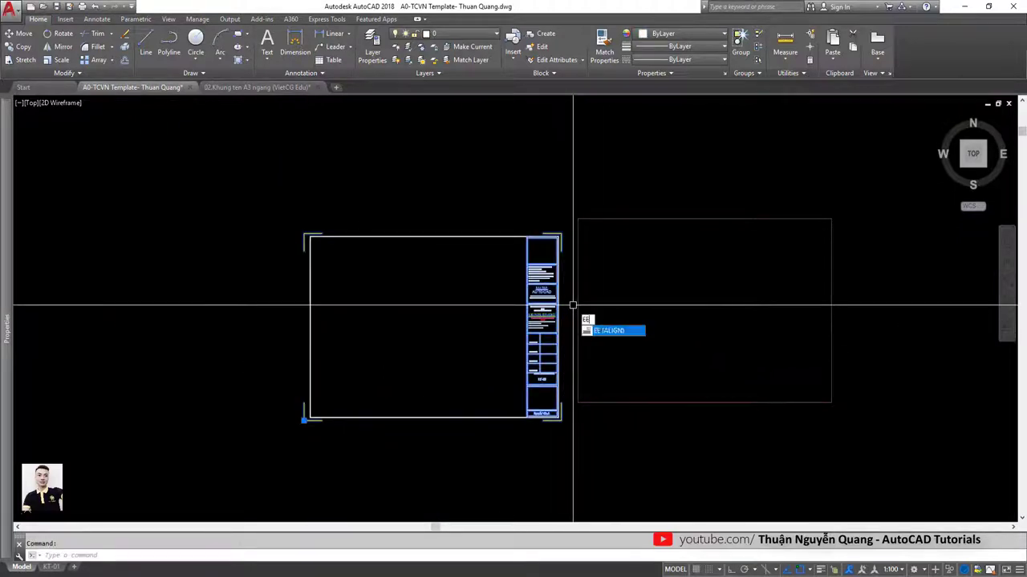
{"action": "key", "text": "space"}
{"action": "key", "text": "Escape"}
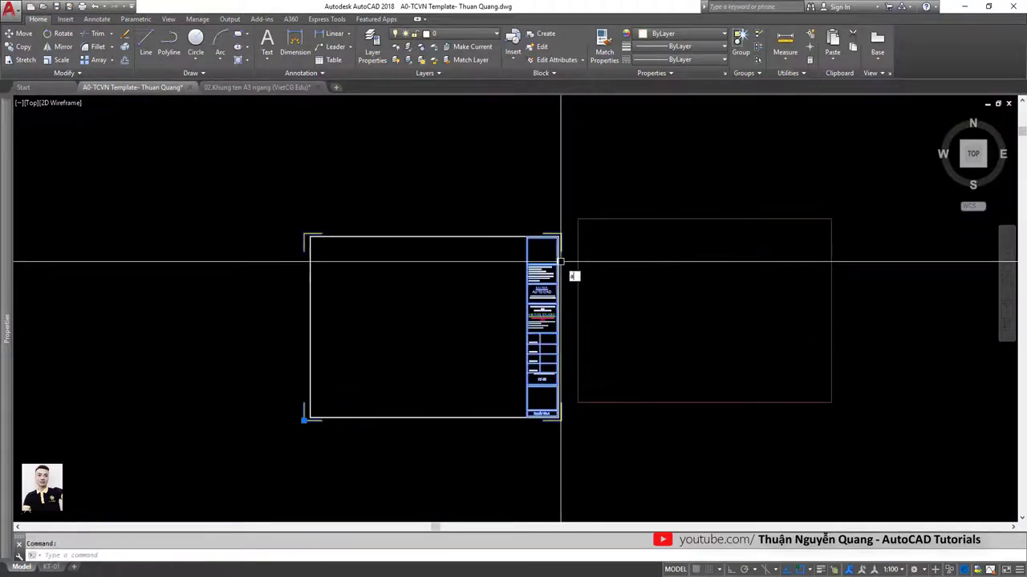
Align the KT-01 title block to the new rectangle's corners with scaling Yes.
{"action": "type", "text": "Al"}
{"action": "key", "text": "Return"}
{"action": "scroll", "coordinate": [559, 238], "scroll_direction": "up", "scroll_amount": 4}
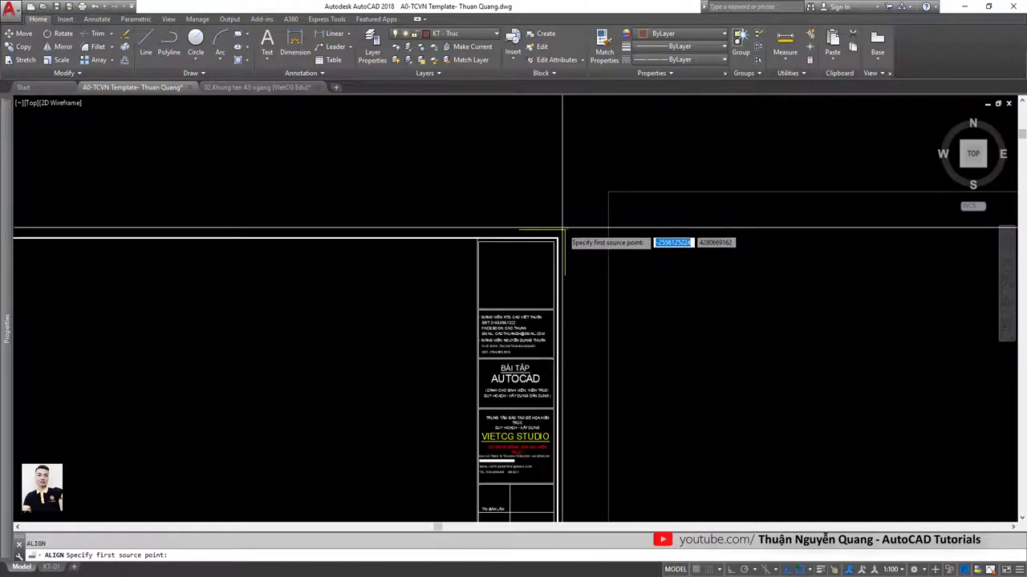
{"action": "left_click", "coordinate": [565, 230]}
{"action": "left_click", "coordinate": [606, 193]}
{"action": "scroll", "coordinate": [593, 120], "scroll_direction": "down", "scroll_amount": 3}
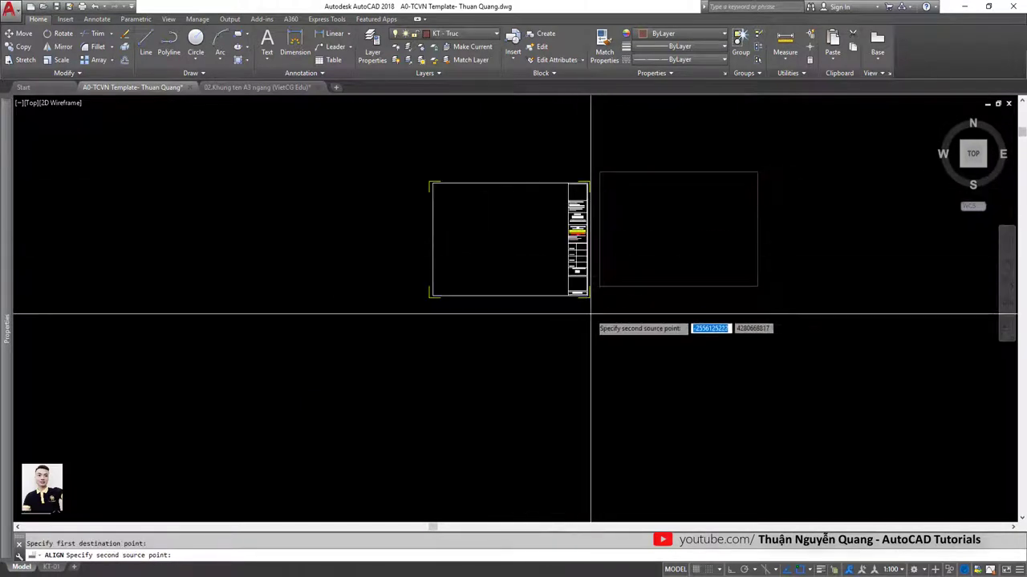
{"action": "scroll", "coordinate": [594, 329], "scroll_direction": "up", "scroll_amount": 3}
{"action": "left_click", "coordinate": [593, 271]}
{"action": "left_click", "coordinate": [626, 240]}
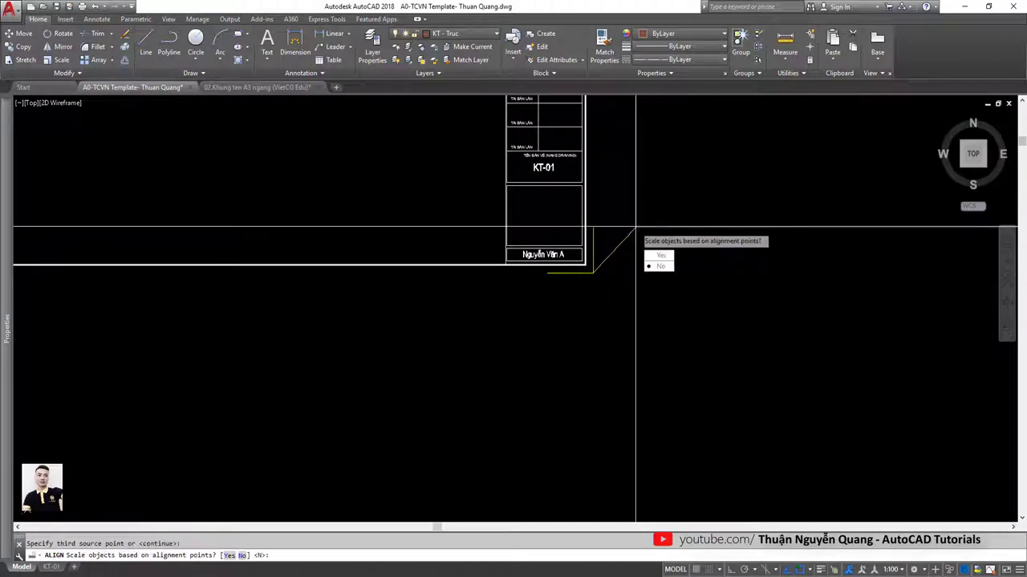
{"action": "key", "text": "Return"}
{"action": "type", "text": "y"}
{"action": "key", "text": "Return"}
Move the title block so its top-left corner snaps to the frame corner.
{"action": "scroll", "coordinate": [630, 264], "scroll_direction": "down", "scroll_amount": 4}
{"action": "middle_click_drag", "start_coordinate": [630, 263], "coordinate": [595, 314]}
{"action": "left_click", "coordinate": [560, 240]}
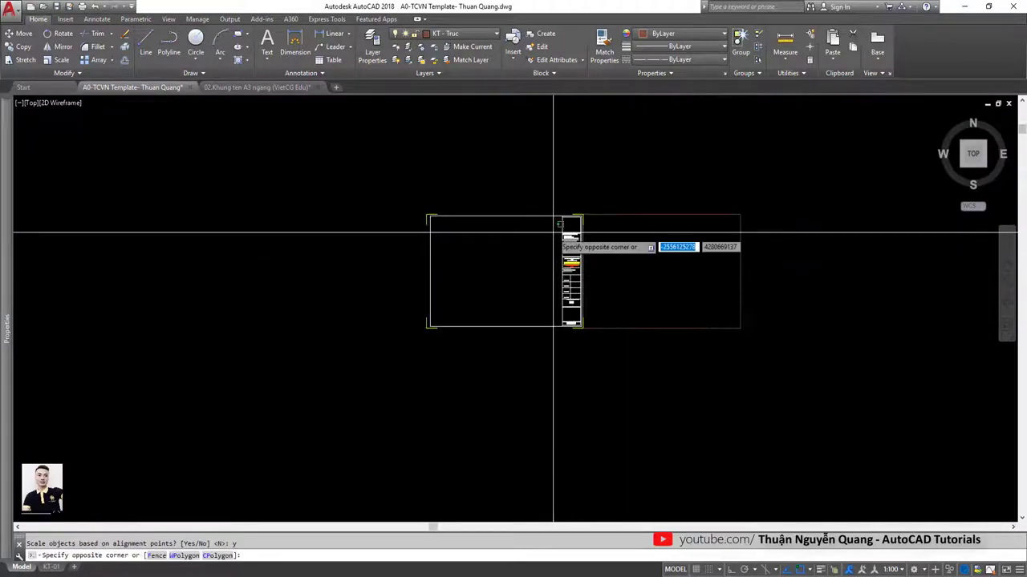
{"action": "type", "text": "m"}
{"action": "key", "text": "Return"}
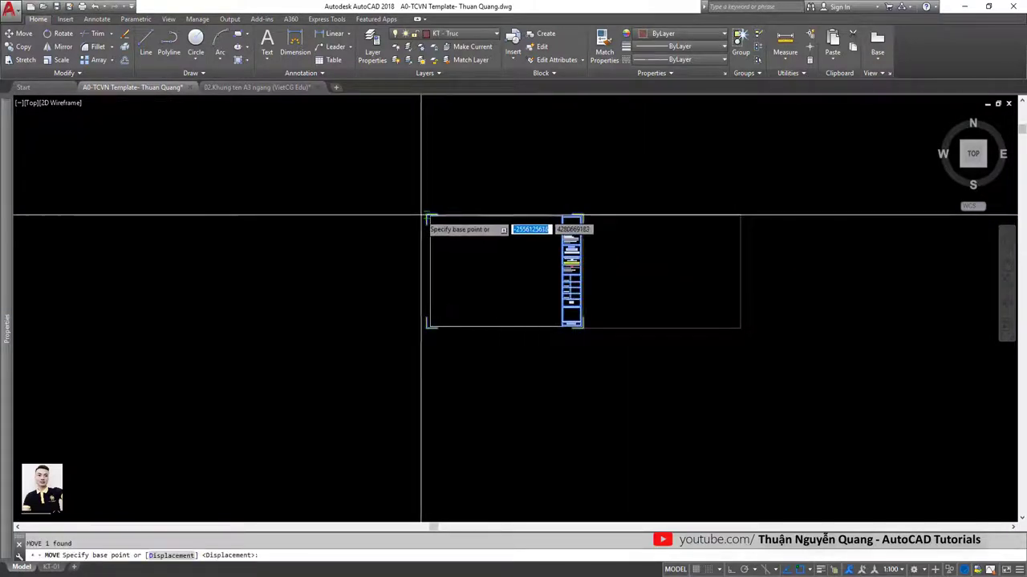
{"action": "left_click", "coordinate": [427, 217]}
{"action": "scroll", "coordinate": [591, 206], "scroll_direction": "up", "scroll_amount": 5}
{"action": "left_click", "coordinate": [596, 199]}
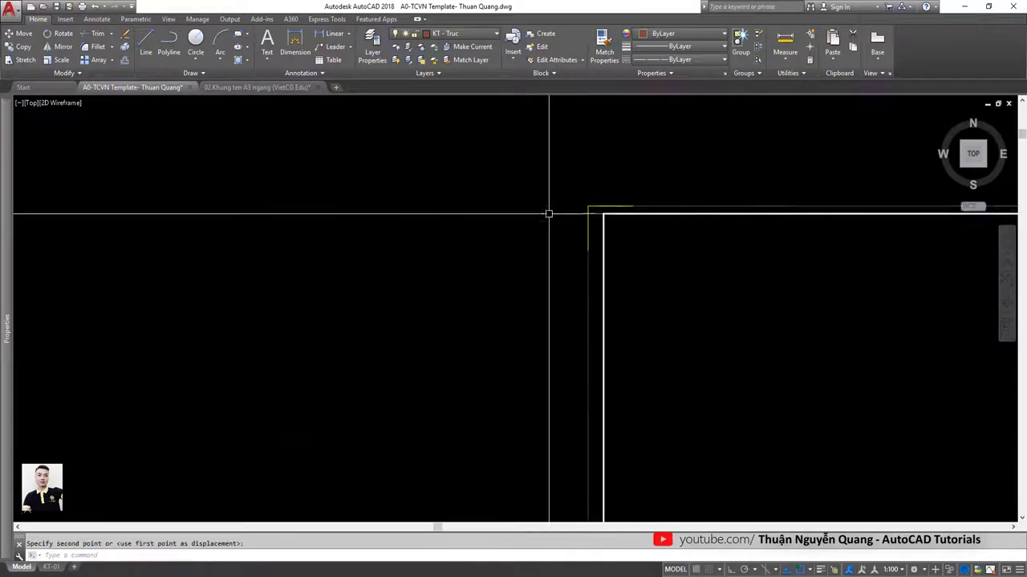
{"action": "scroll", "coordinate": [690, 254], "scroll_direction": "down", "scroll_amount": 5}
{"action": "scroll", "coordinate": [677, 252], "scroll_direction": "up", "scroll_amount": 2}
Erase the old outer rectangle.
{"action": "left_click", "coordinate": [660, 259]}
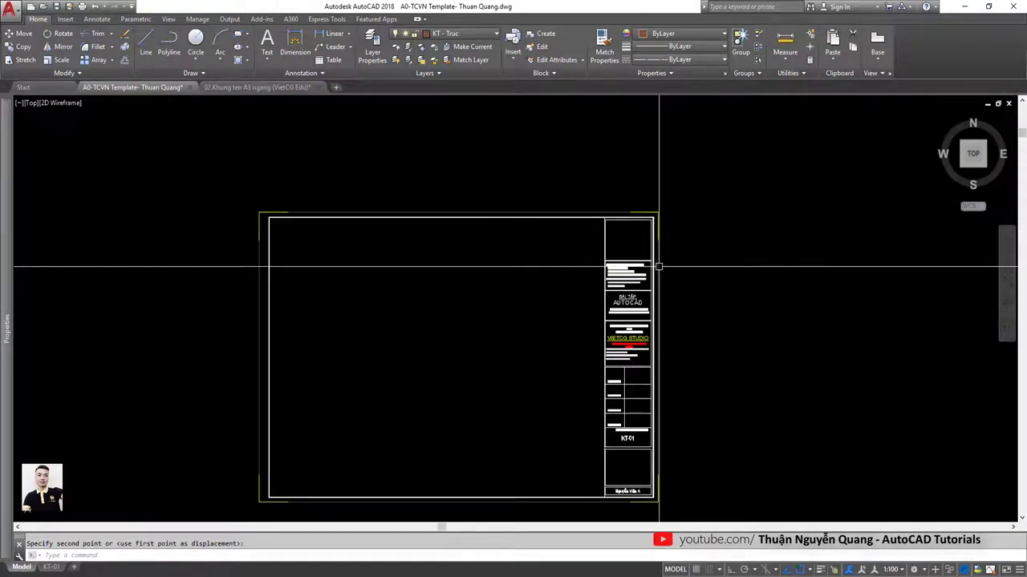
{"action": "type", "text": "e"}
{"action": "key", "text": "Return"}
{"action": "left_click", "coordinate": [658, 280]}
{"action": "scroll", "coordinate": [634, 286], "scroll_direction": "down", "scroll_amount": 3}
{"action": "left_click", "coordinate": [686, 264]}
Move the KT-01 frame next to the ground-floor plan.
{"action": "scroll", "coordinate": [580, 303], "scroll_direction": "down", "scroll_amount": 5}
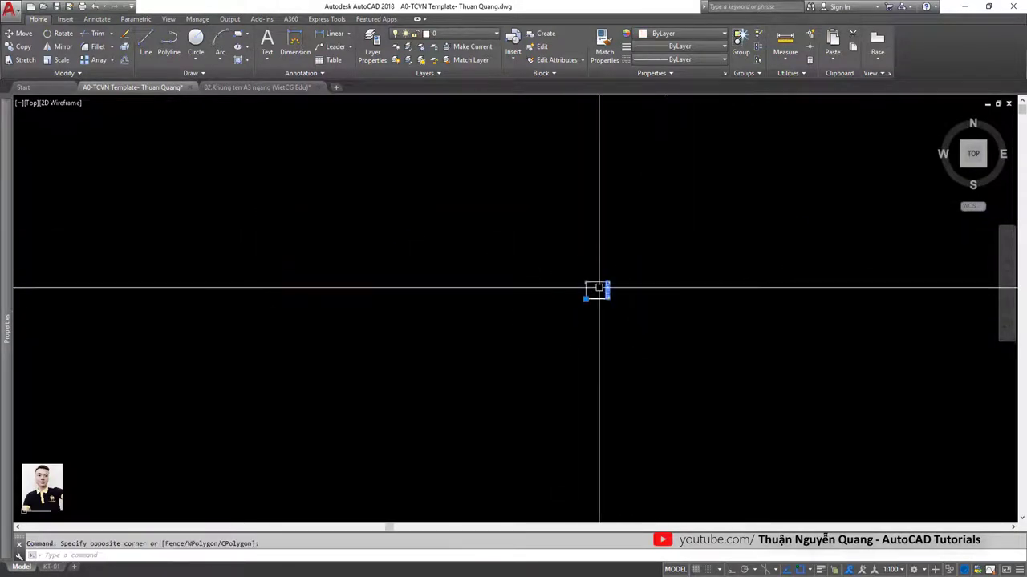
{"action": "middle_click_drag", "start_coordinate": [591, 298], "coordinate": [622, 249]}
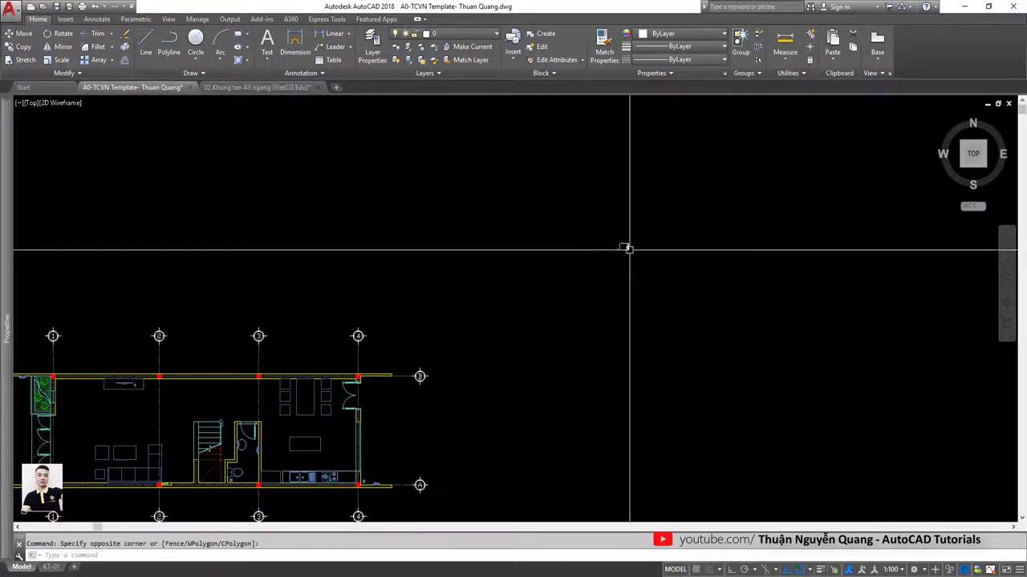
{"action": "scroll", "coordinate": [622, 249], "scroll_direction": "down", "scroll_amount": 4}
{"action": "type", "text": "m"}
{"action": "key", "text": "Return"}
{"action": "left_click", "coordinate": [614, 265]}
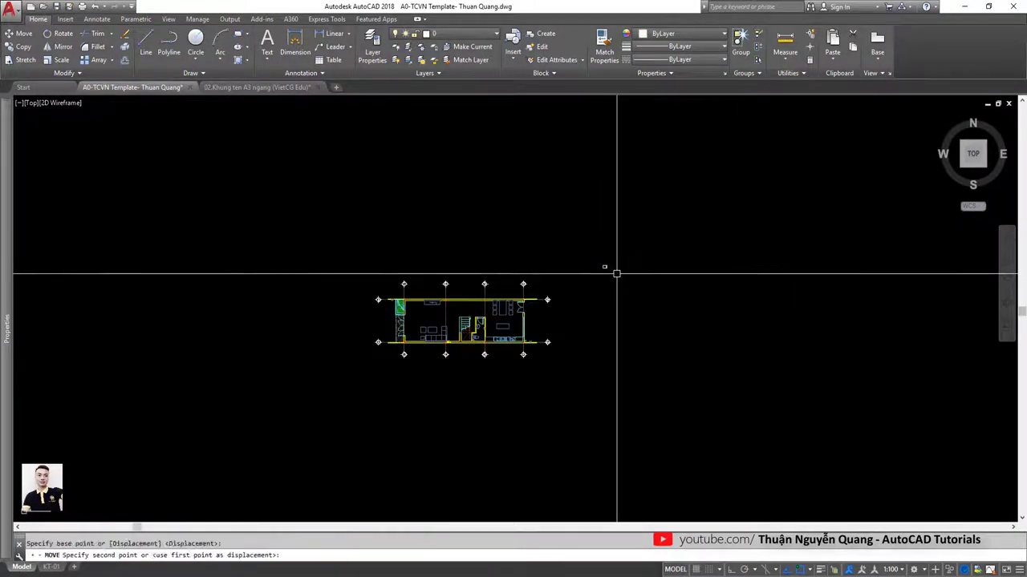
{"action": "left_click", "coordinate": [424, 305]}
Copy the frame to a spot beside the floor plan.
{"action": "scroll", "coordinate": [458, 305], "scroll_direction": "up", "scroll_amount": 4}
{"action": "middle_click_drag", "start_coordinate": [774, 223], "coordinate": [719, 271]}
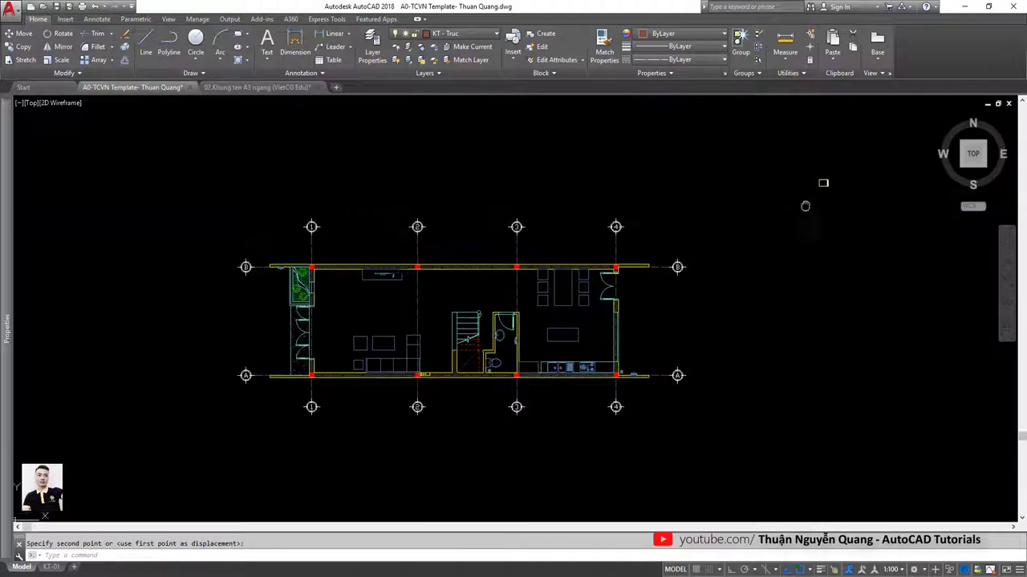
{"action": "type", "text": "co"}
{"action": "key", "text": "Return"}
{"action": "left_click", "coordinate": [767, 254]}
{"action": "left_click", "coordinate": [799, 268]}
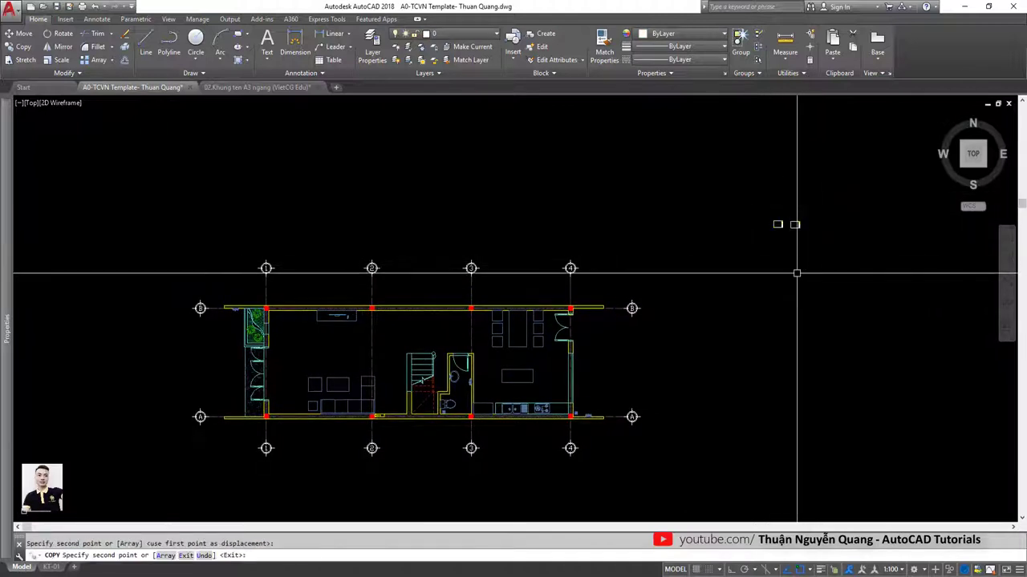
{"action": "key", "text": "Return"}
Scale the small frame copy up by a factor of 60.
{"action": "left_click", "coordinate": [795, 222]}
{"action": "left_click", "coordinate": [831, 249]}
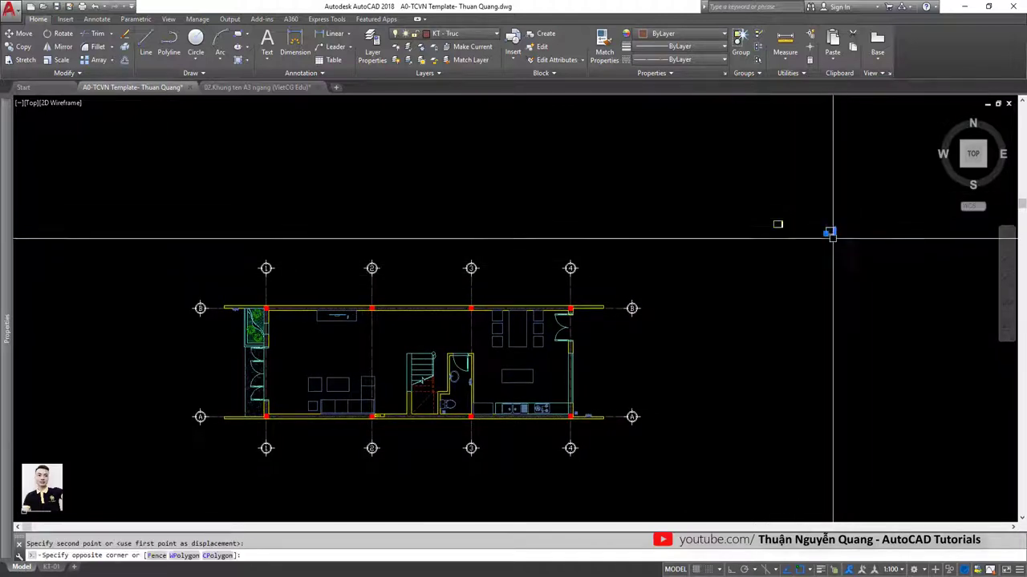
{"action": "left_click", "coordinate": [830, 231]}
{"action": "type", "text": "sc"}
{"action": "key", "text": "Return"}
{"action": "type", "text": "50"}
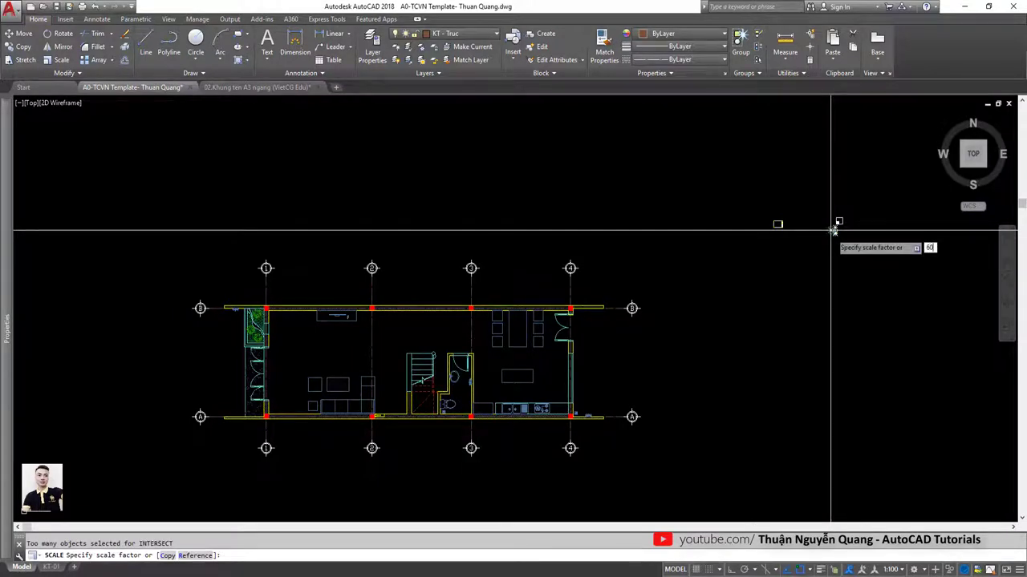
{"action": "key", "text": "Return"}
Select the enlarged frame and start moving it from a chosen base point.
{"action": "scroll", "coordinate": [773, 241], "scroll_direction": "down", "scroll_amount": 5}
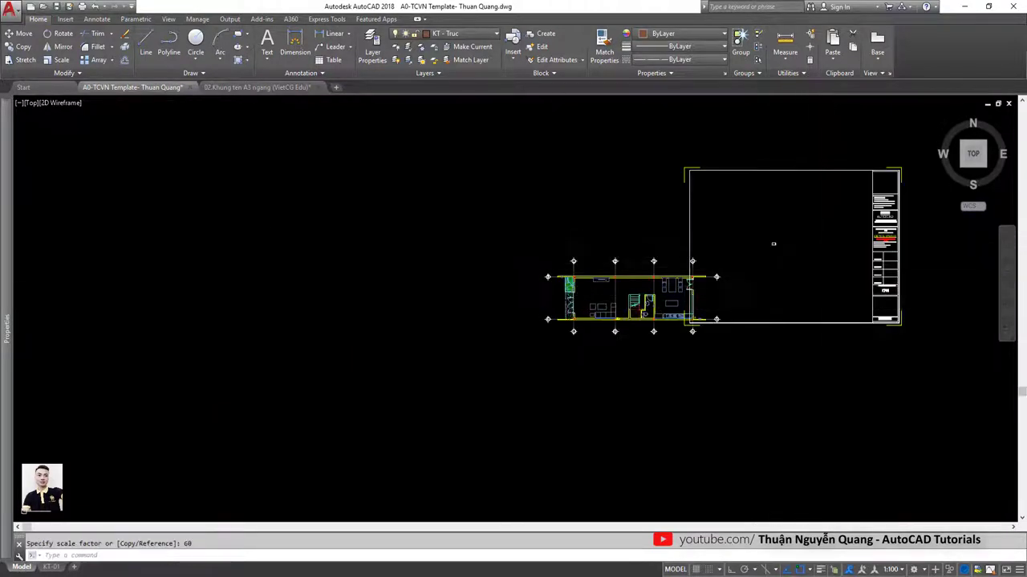
{"action": "left_click", "coordinate": [777, 351]}
{"action": "left_click", "coordinate": [788, 339]}
{"action": "type", "text": "m"}
{"action": "key", "text": "Return"}
{"action": "left_click", "coordinate": [840, 283]}
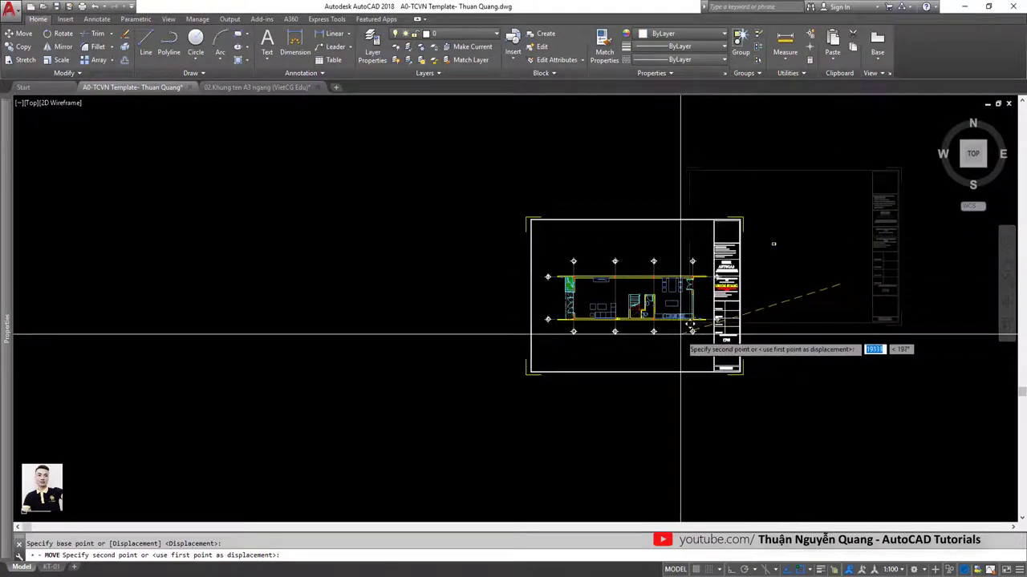
Place the enlarged frame over the floor plan, then reposition it once more.
{"action": "left_click", "coordinate": [686, 338]}
{"action": "scroll", "coordinate": [725, 286], "scroll_direction": "up", "scroll_amount": 2}
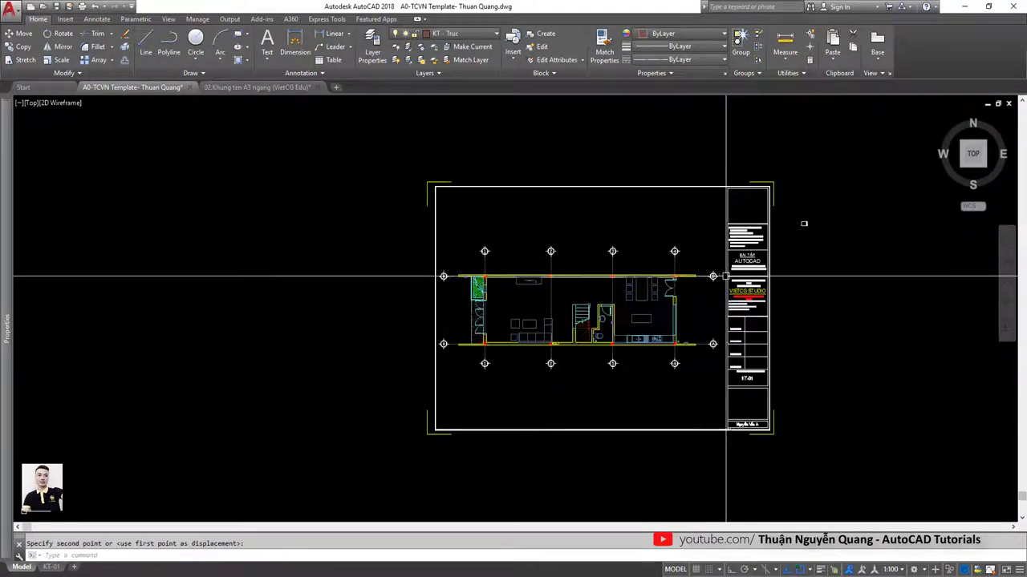
{"action": "left_click", "coordinate": [801, 222]}
{"action": "left_click", "coordinate": [845, 255]}
{"action": "key", "text": "Return"}
{"action": "left_click", "coordinate": [917, 234]}
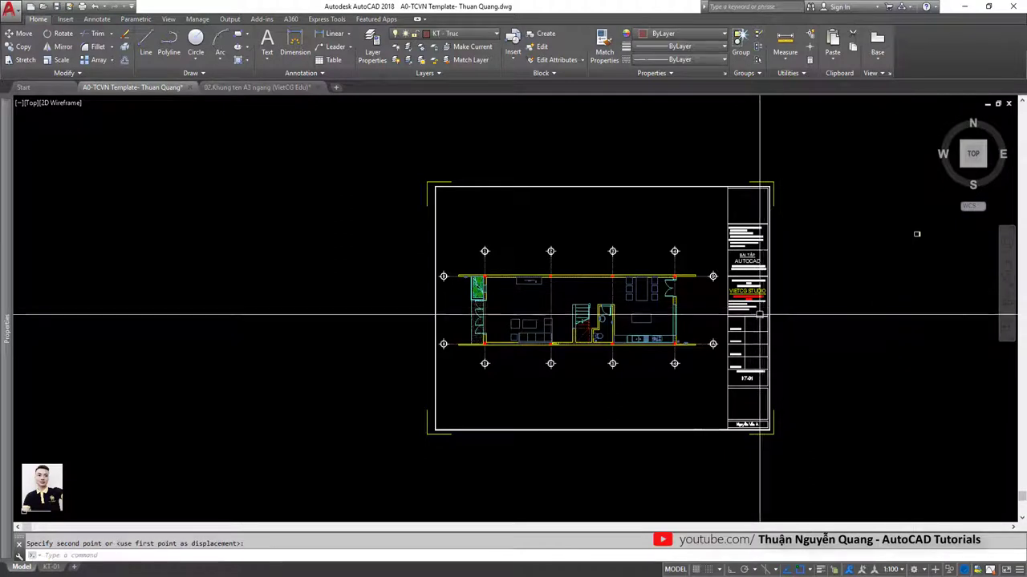
{"action": "left_click", "coordinate": [798, 351]}
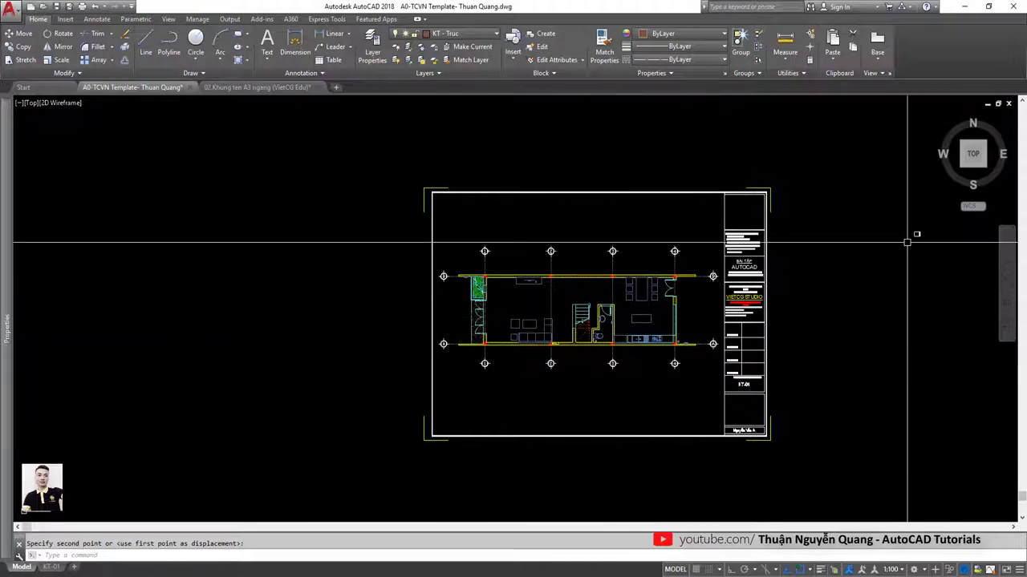
Check the title block and sheet frame with several window selections, cancelling each.
{"action": "scroll", "coordinate": [917, 232], "scroll_direction": "up", "scroll_amount": 4}
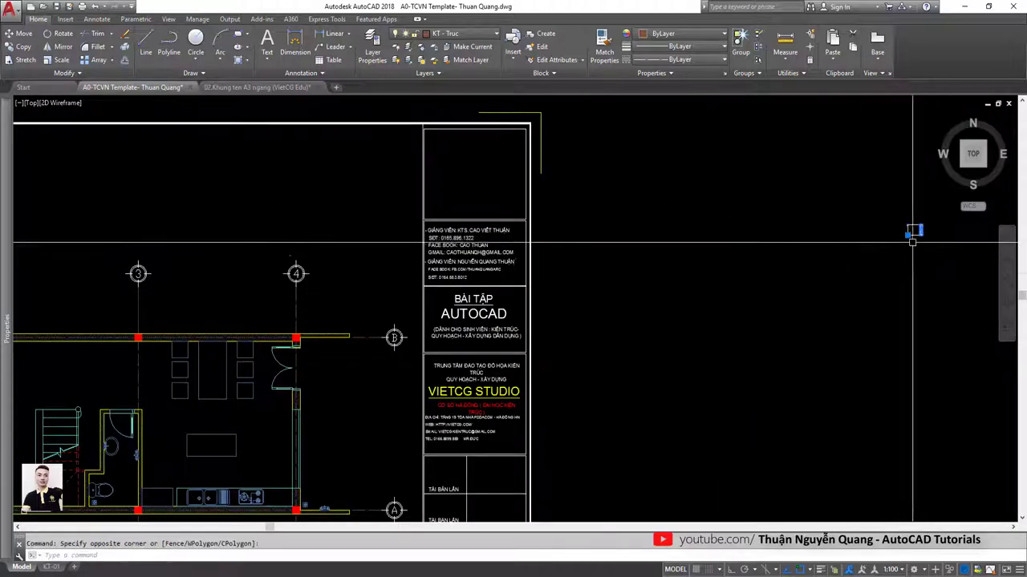
{"action": "key", "text": "Escape"}
{"action": "scroll", "coordinate": [891, 241], "scroll_direction": "down", "scroll_amount": 5}
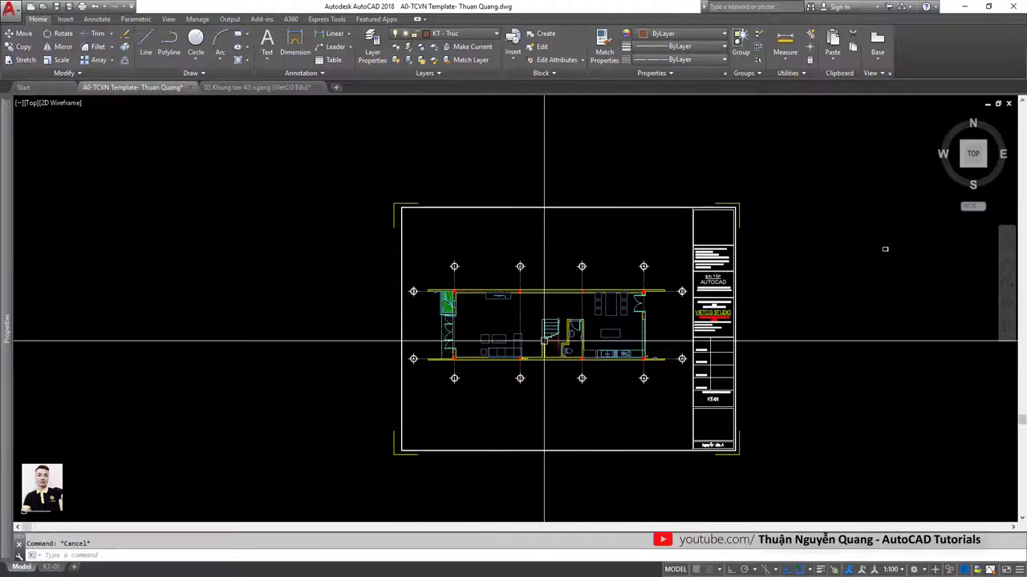
{"action": "left_click", "coordinate": [770, 260]}
{"action": "left_click", "coordinate": [718, 286]}
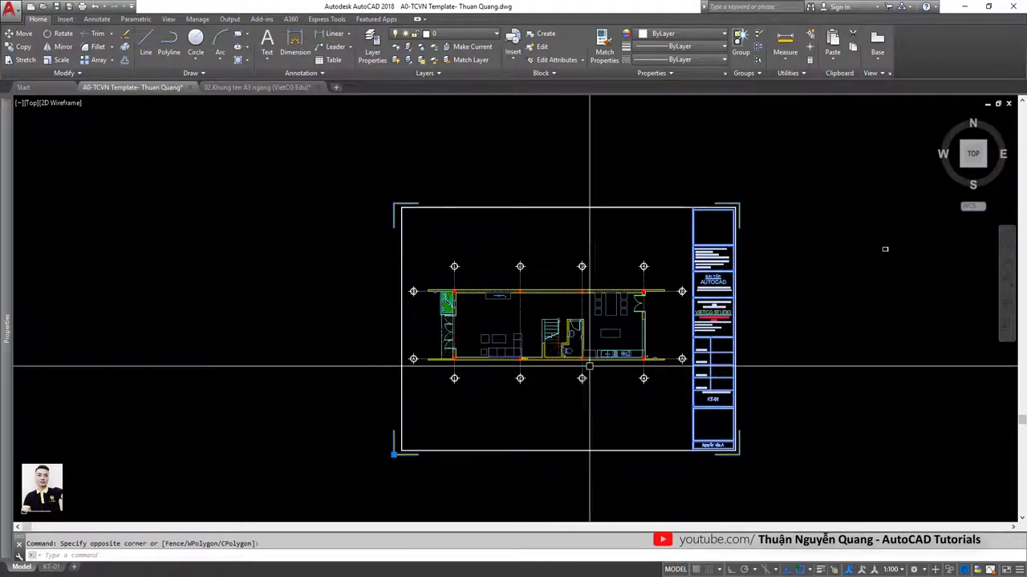
{"action": "key", "text": "Escape"}
{"action": "left_click", "coordinate": [491, 411]}
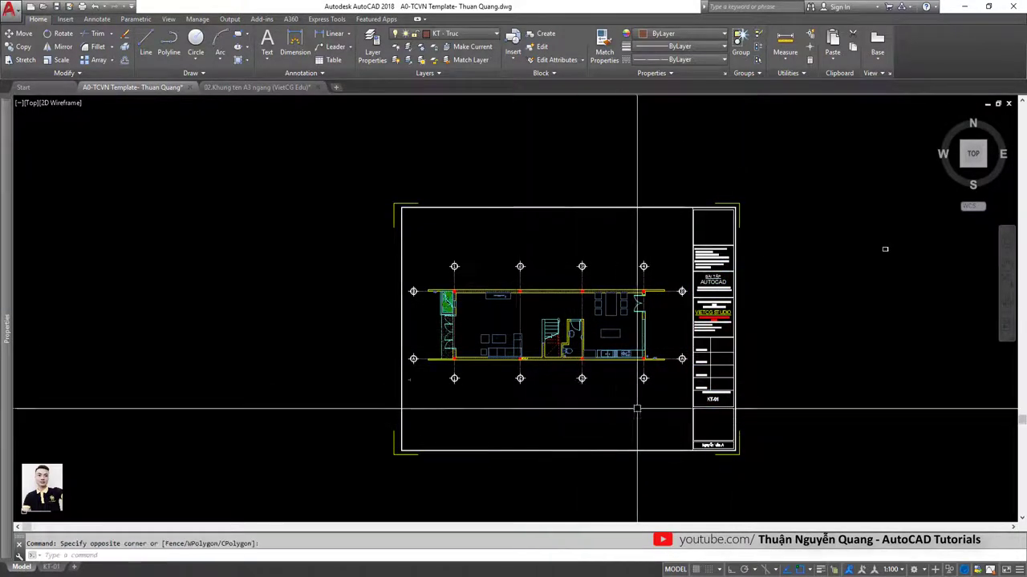
{"action": "left_click", "coordinate": [717, 406]}
{"action": "key", "text": "Escape"}
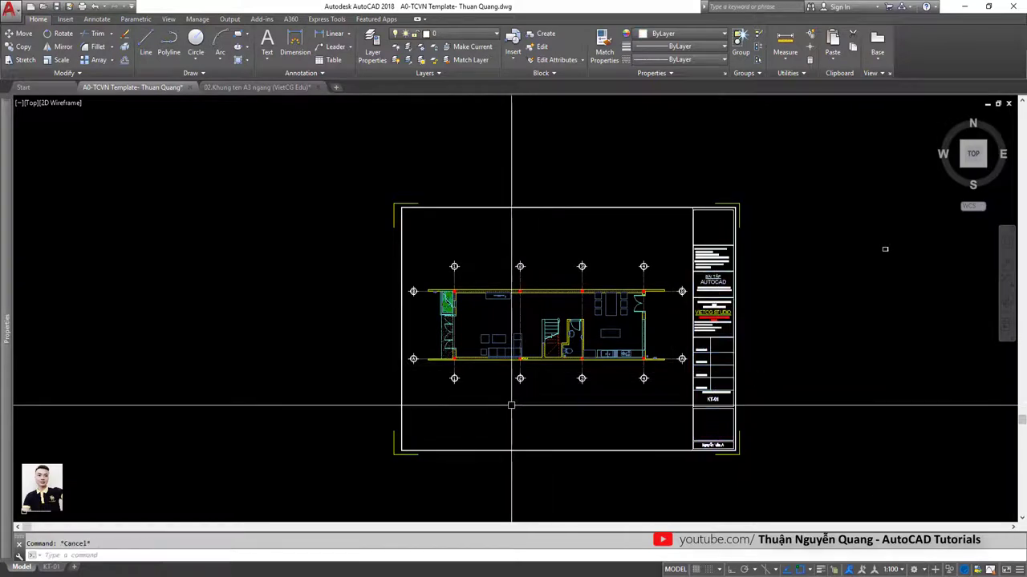
{"action": "left_click", "coordinate": [738, 414]}
{"action": "key", "text": "Escape"}
Window-select the area below the plan, adjust the zoom, then cancel.
{"action": "left_click", "coordinate": [486, 401]}
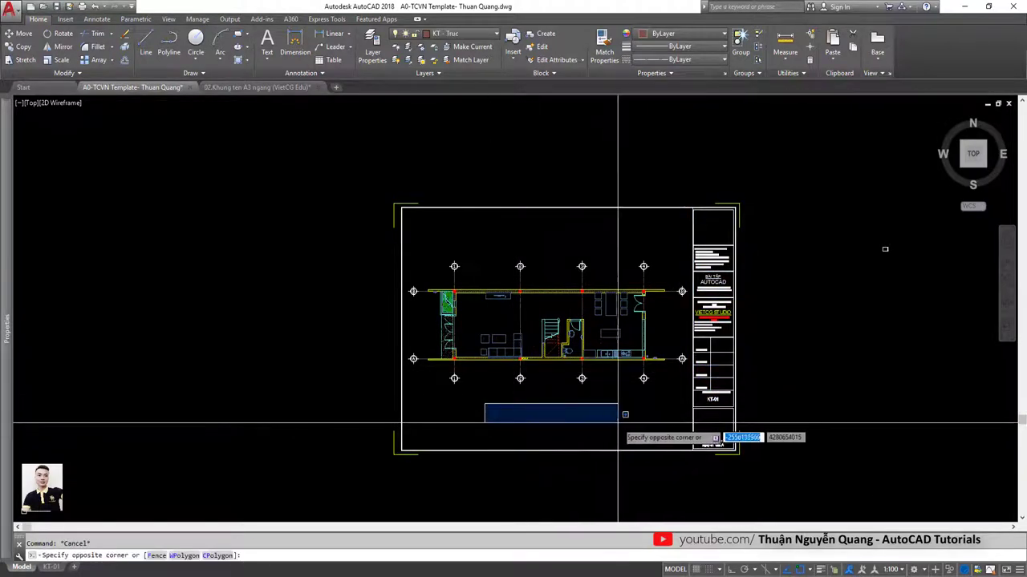
{"action": "left_click", "coordinate": [621, 433]}
{"action": "scroll", "coordinate": [553, 378], "scroll_direction": "up", "scroll_amount": 2}
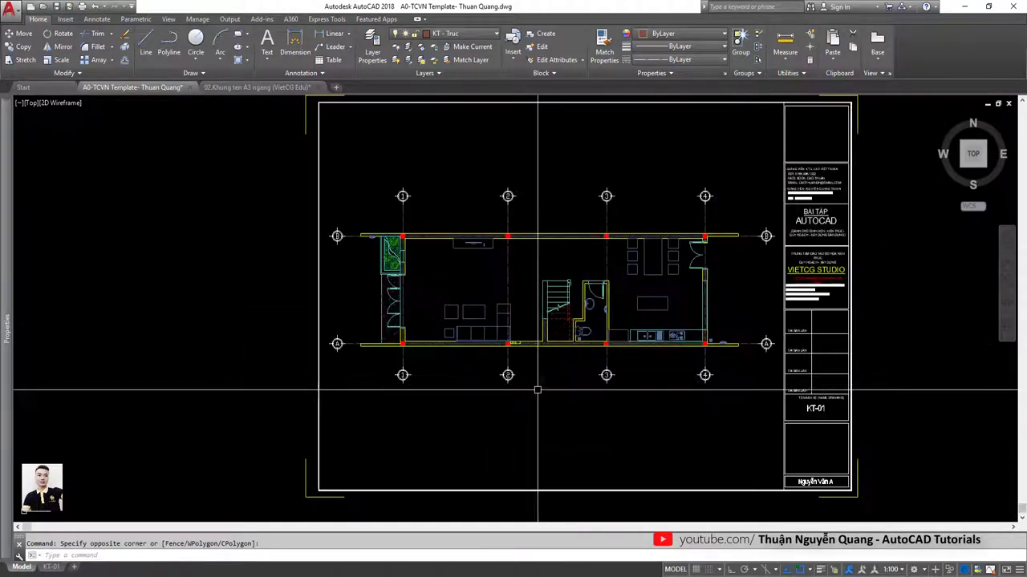
{"action": "scroll", "coordinate": [534, 385], "scroll_direction": "up", "scroll_amount": 1}
{"action": "scroll", "coordinate": [454, 377], "scroll_direction": "down", "scroll_amount": 1}
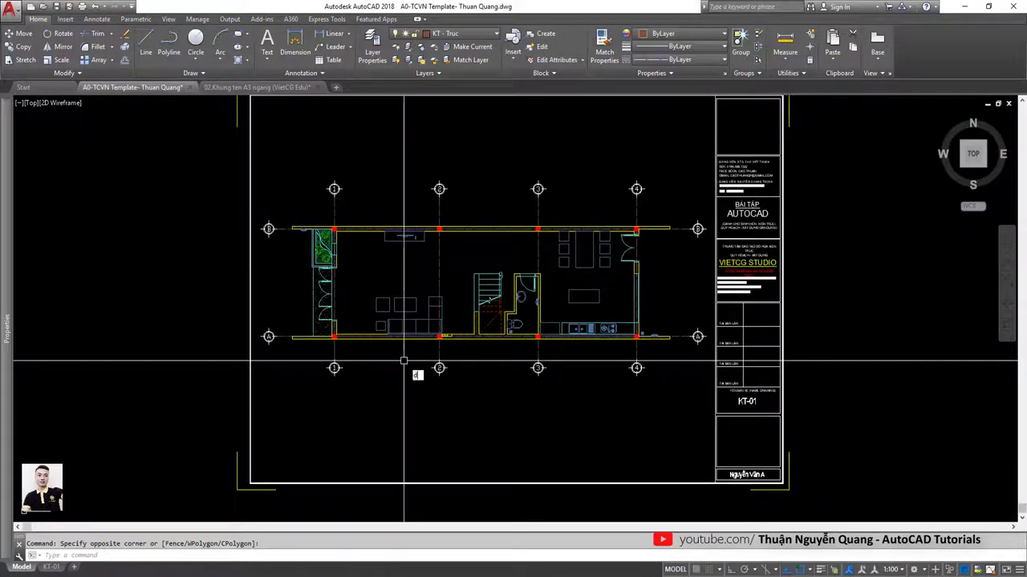
{"action": "key", "text": "Escape"}
Abort single-line text below the plan and view the KT- Tieu De text style.
{"action": "type", "text": "dt"}
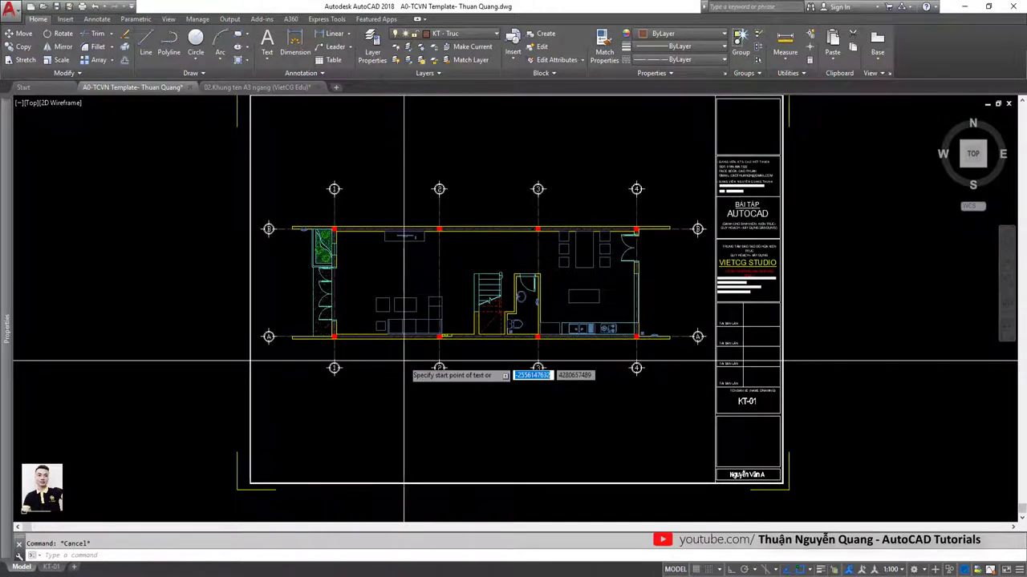
{"action": "key", "text": "Return"}
{"action": "left_click", "coordinate": [423, 405]}
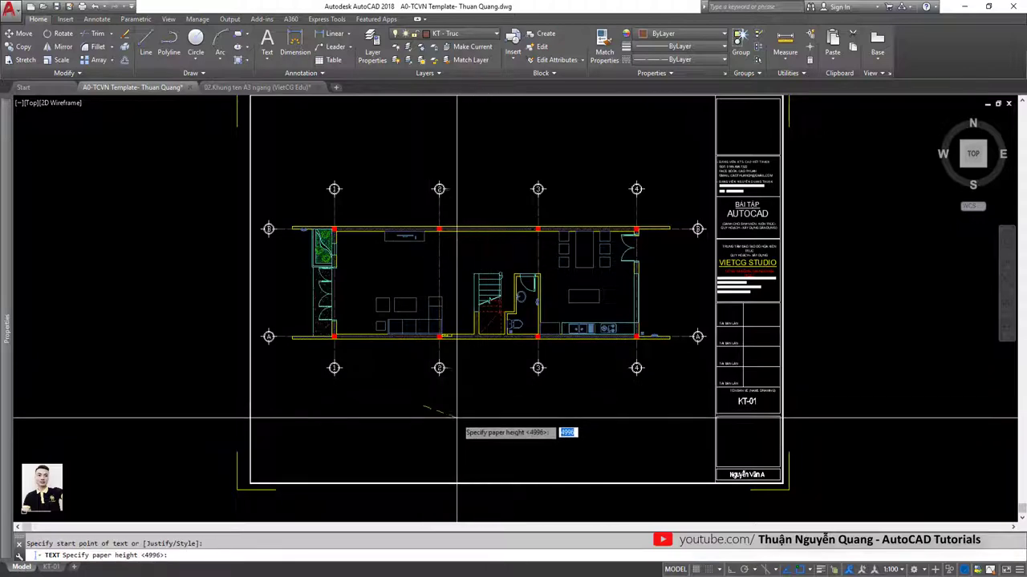
{"action": "key", "text": "Escape"}
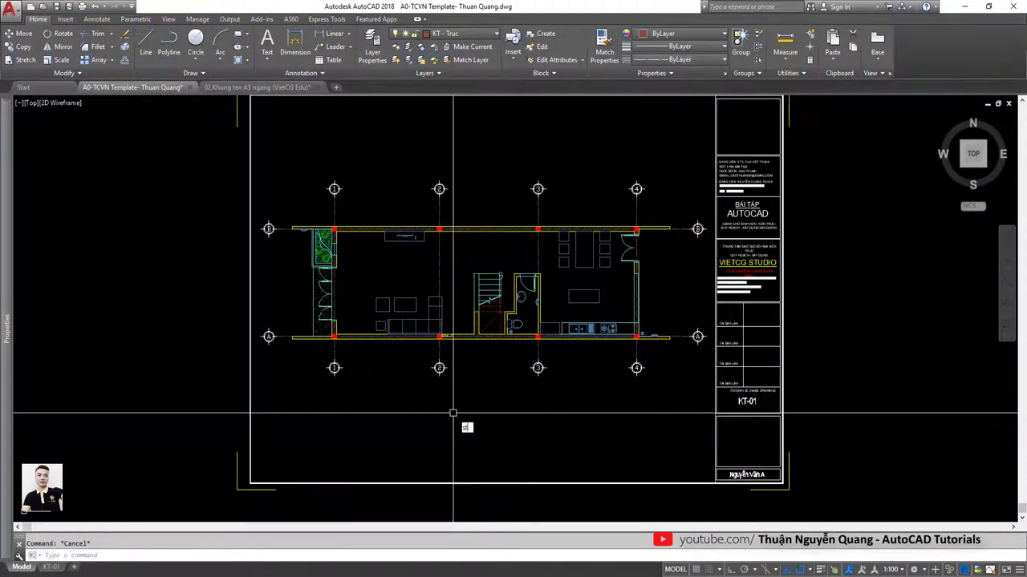
{"action": "type", "text": "st"}
{"action": "key", "text": "Return"}
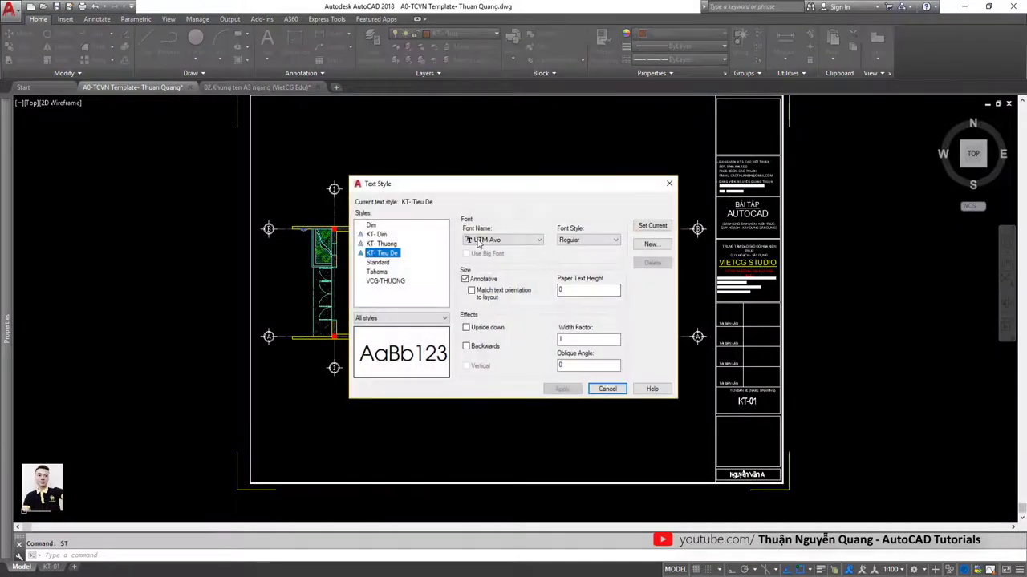
Add a custom 1:60 drawing scale and make it the annotation scale instead of 1:100.
{"action": "left_click", "coordinate": [670, 185]}
{"action": "left_click", "coordinate": [894, 570]}
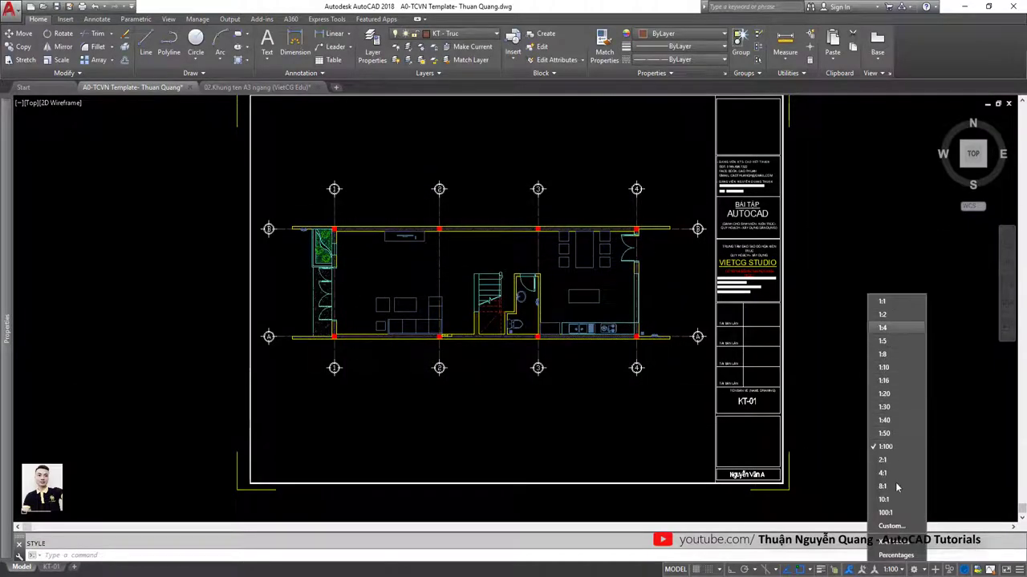
{"action": "left_click", "coordinate": [892, 526]}
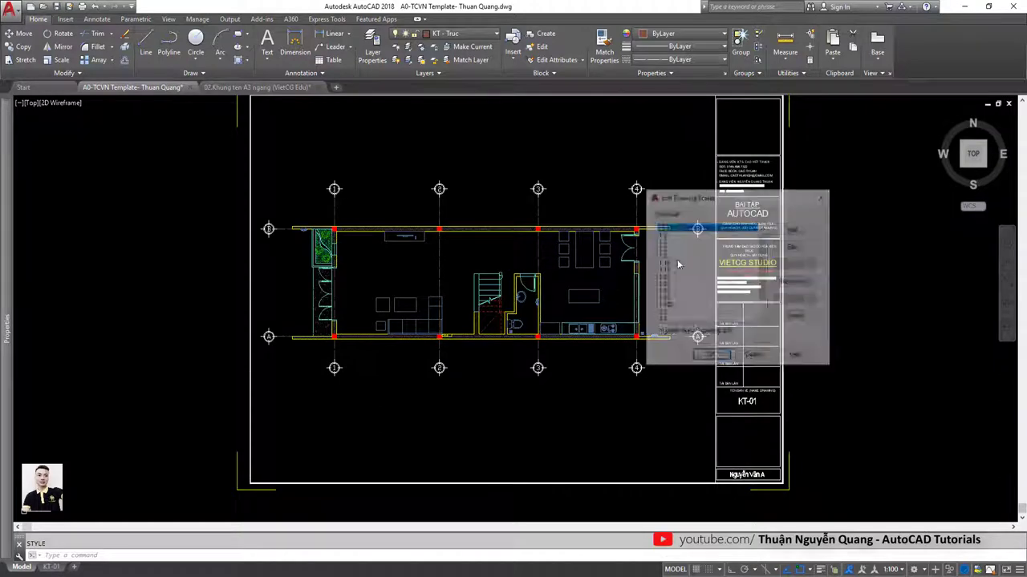
{"action": "left_click", "coordinate": [794, 229]}
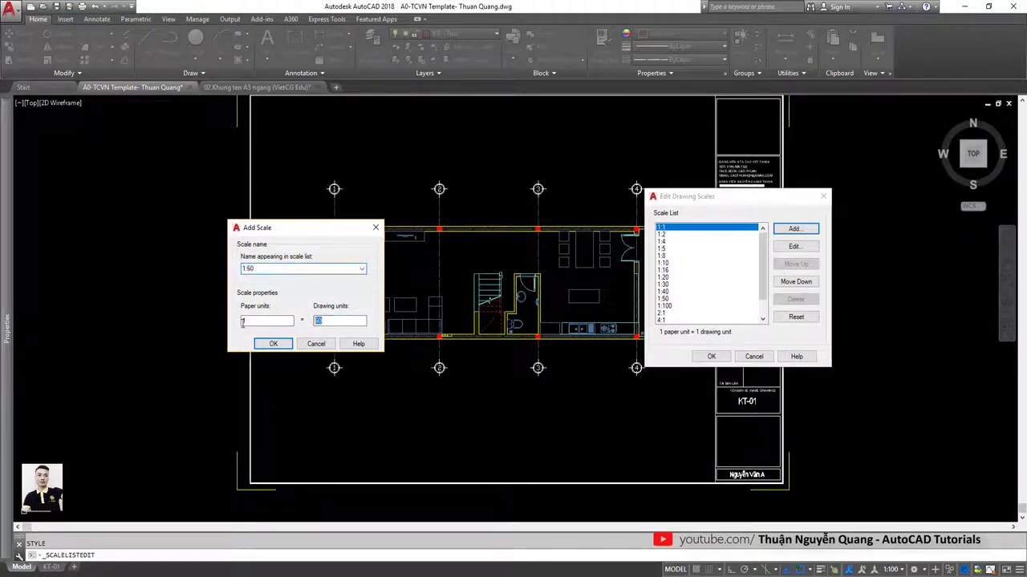
{"action": "left_click", "coordinate": [274, 344]}
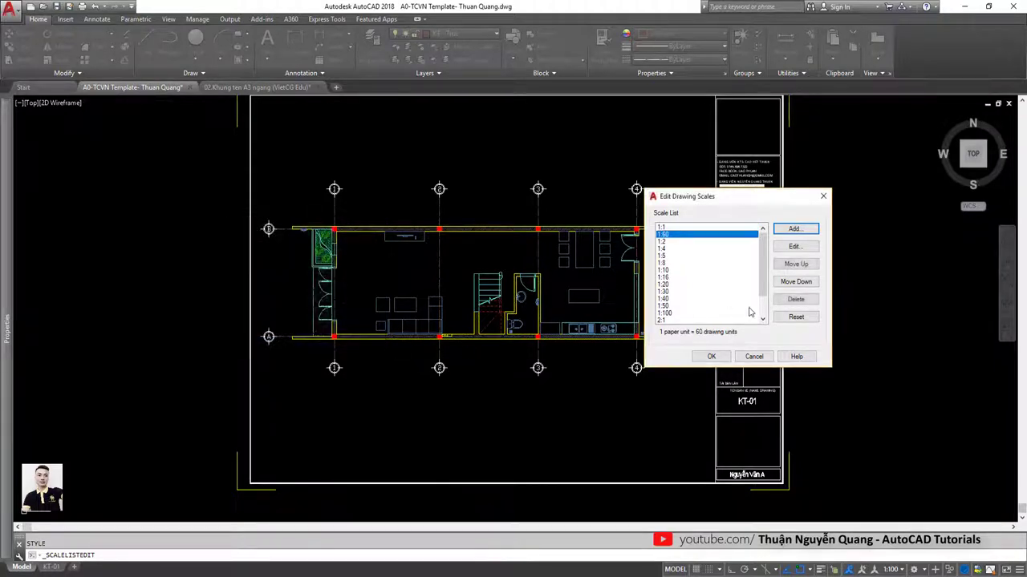
{"action": "left_click", "coordinate": [711, 357]}
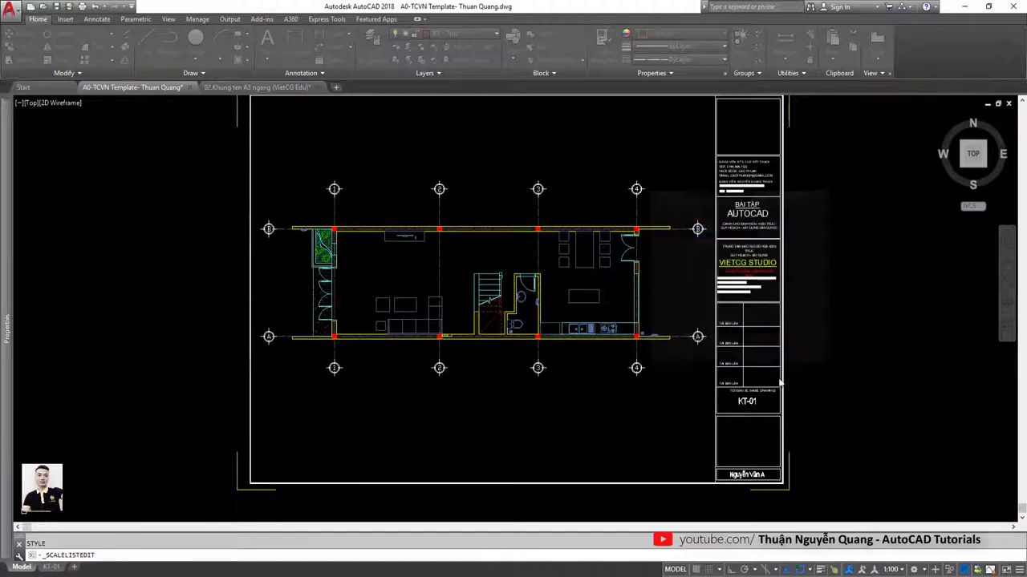
{"action": "left_click", "coordinate": [891, 570]}
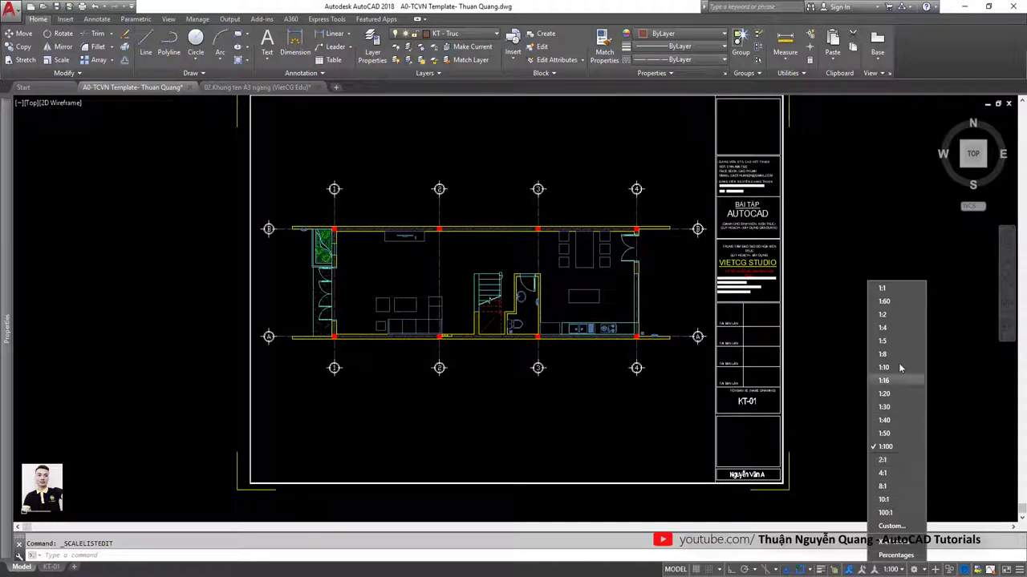
{"action": "left_click", "coordinate": [886, 302]}
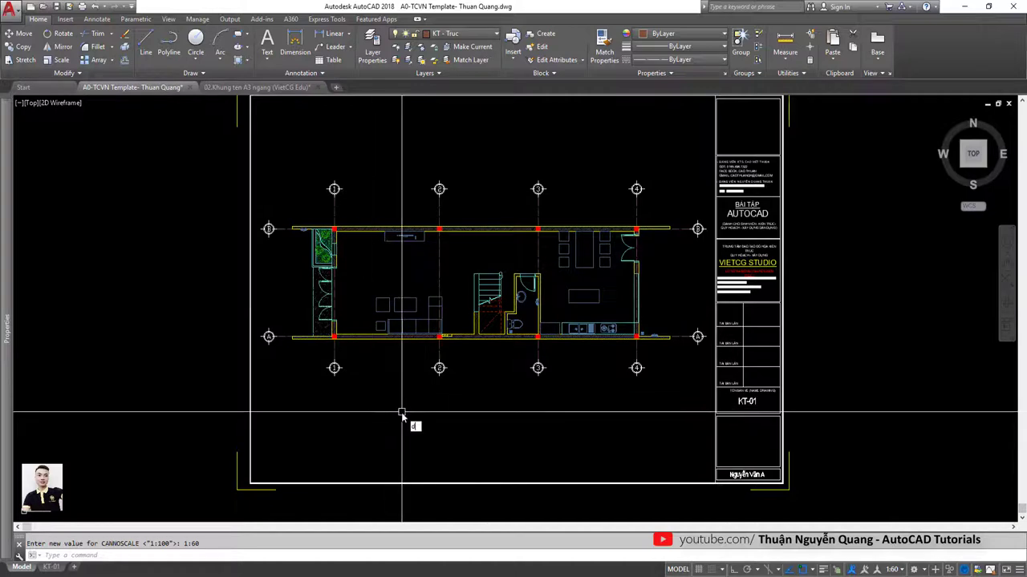
Start single-line text below the plan at height 5, rotation 0, then view KT-04.jpg.
{"action": "type", "text": "dt"}
{"action": "key", "text": "Return"}
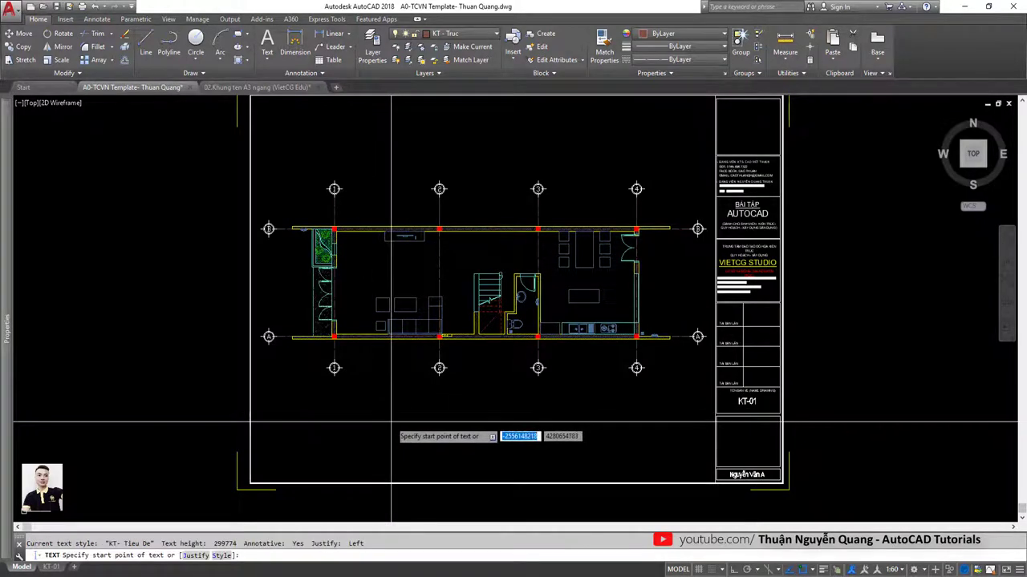
{"action": "left_click", "coordinate": [387, 416]}
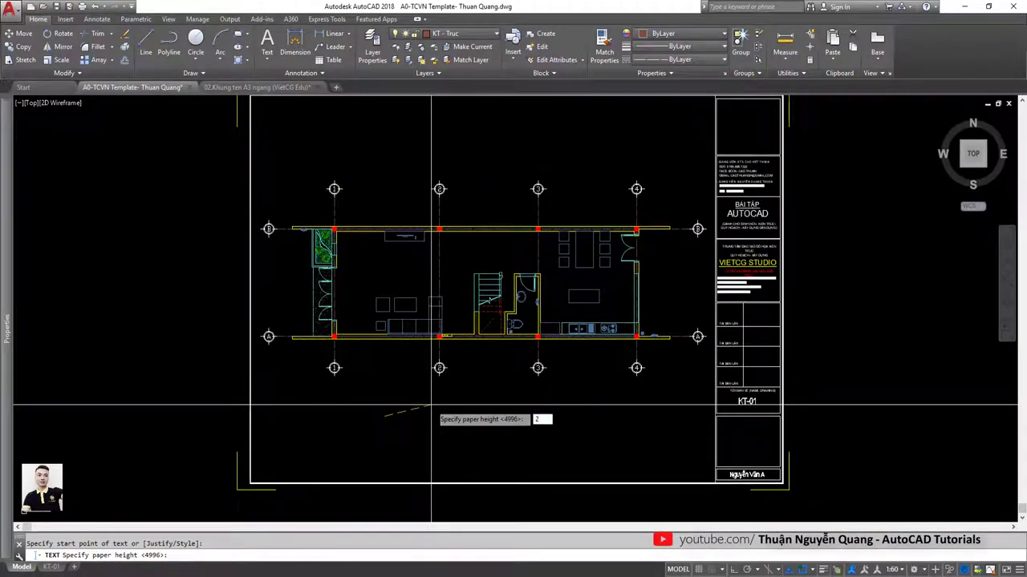
{"action": "key", "text": "Return"}
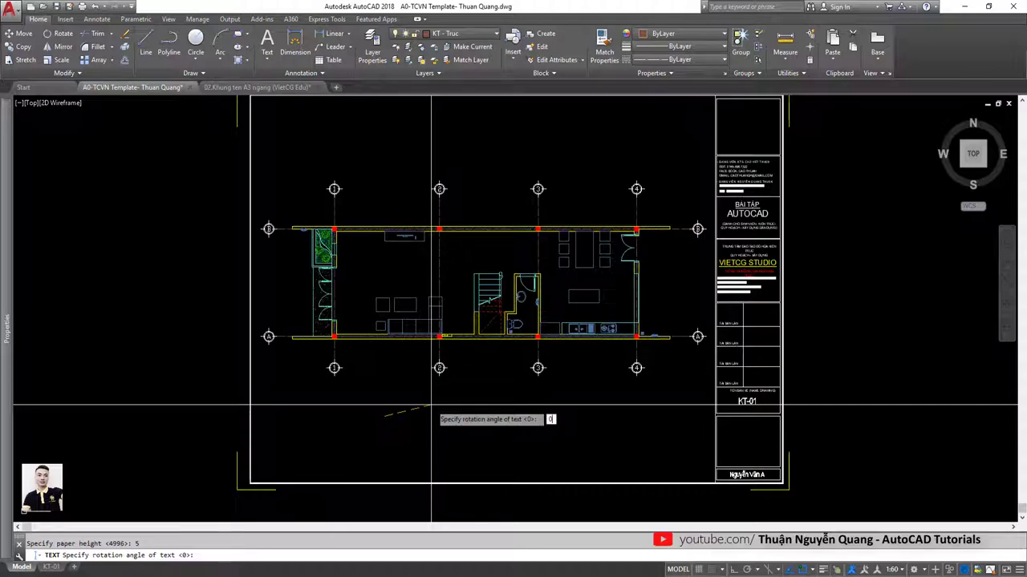
{"action": "key", "text": "Return"}
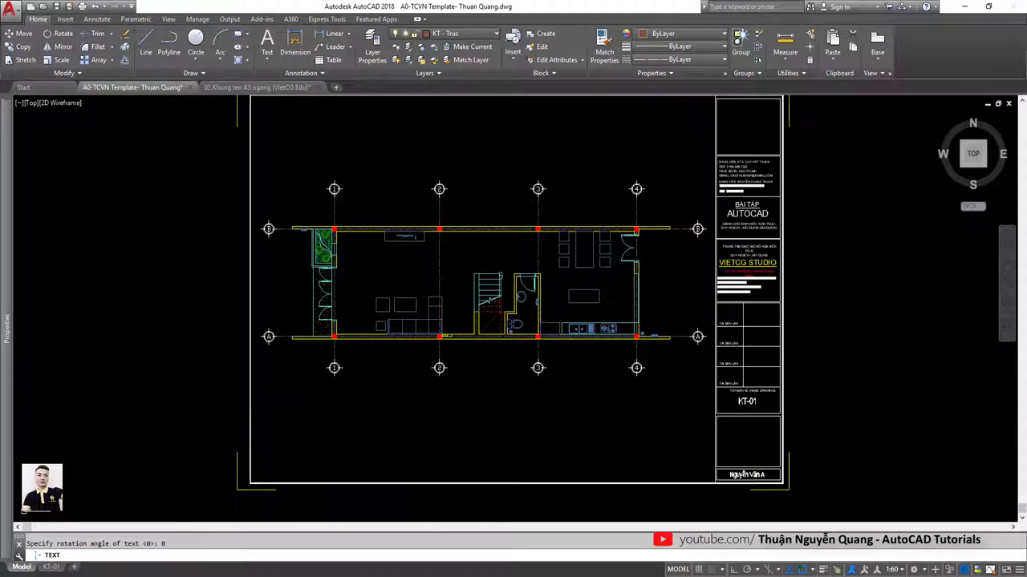
{"action": "key", "text": "alt+Tab"}
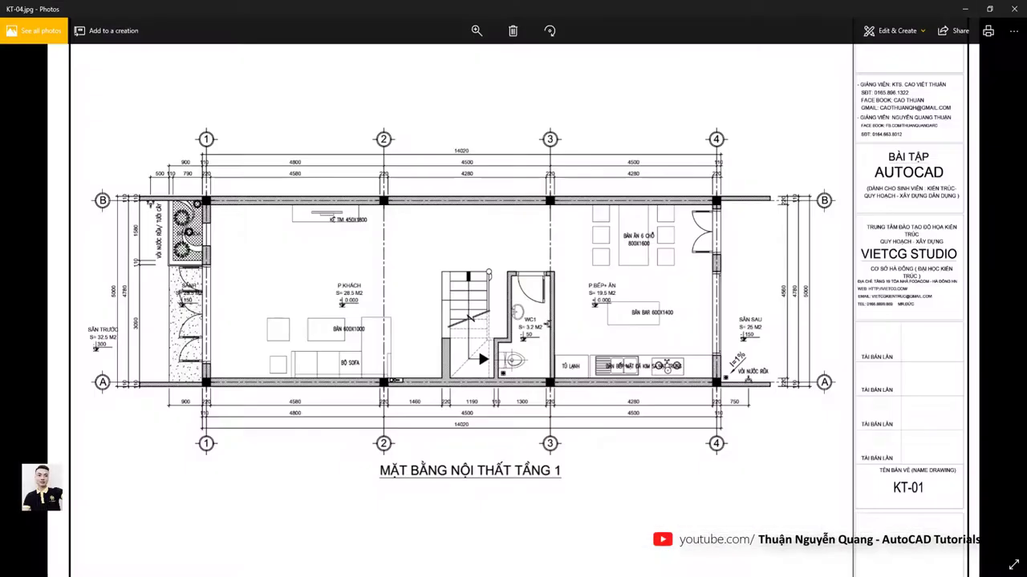
Return from the reference image to AutoCAD to type the title MẶT BẰNG NỘI THẤT TẦNG 01.
{"action": "key", "text": "alt+Tab"}
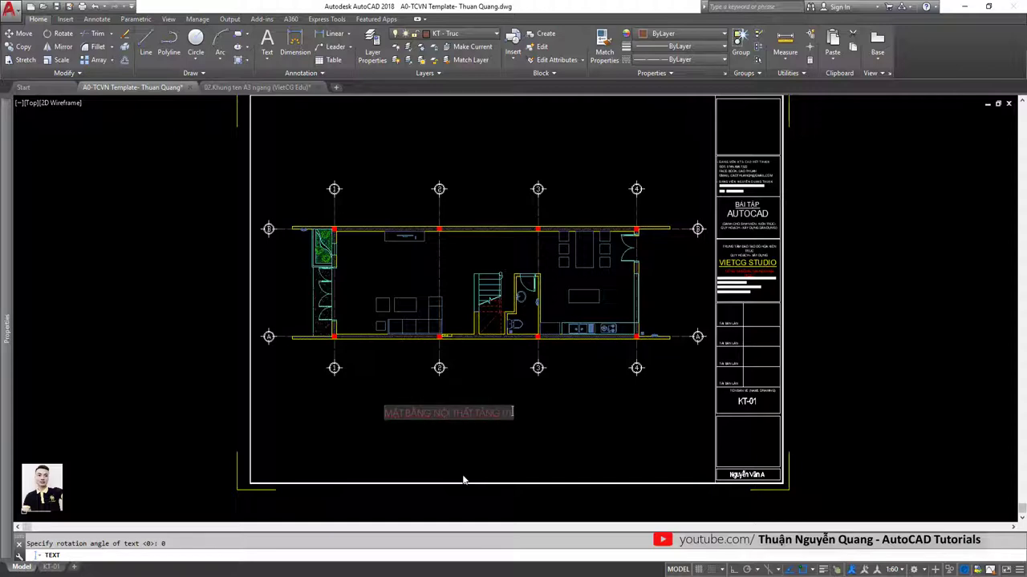
Finish the title text and attempt a first move, cancelling it.
{"action": "left_click", "coordinate": [533, 435]}
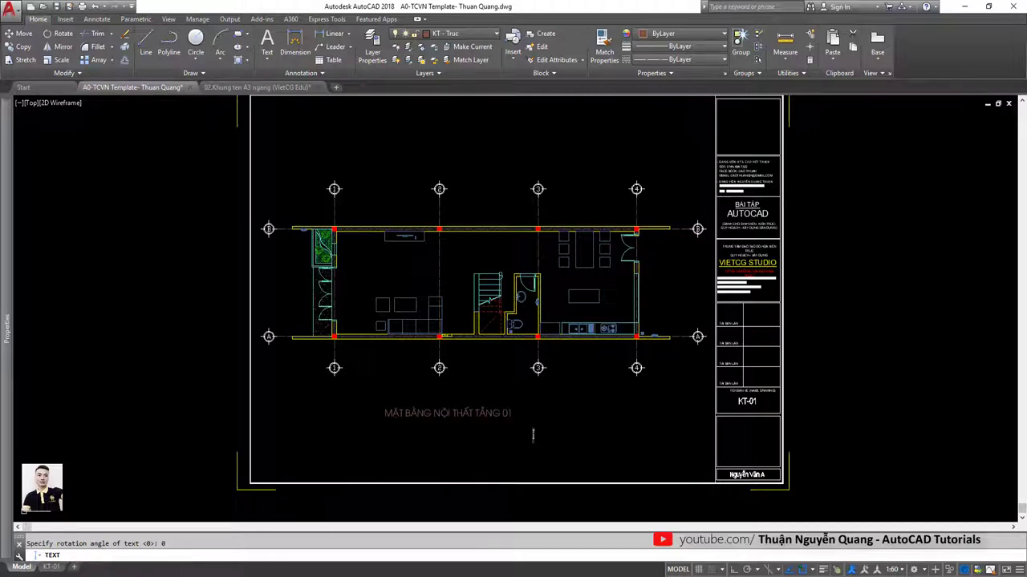
{"action": "left_click", "coordinate": [448, 413]}
{"action": "key", "text": "m"}
{"action": "key", "text": "Return"}
{"action": "left_click", "coordinate": [385, 416]}
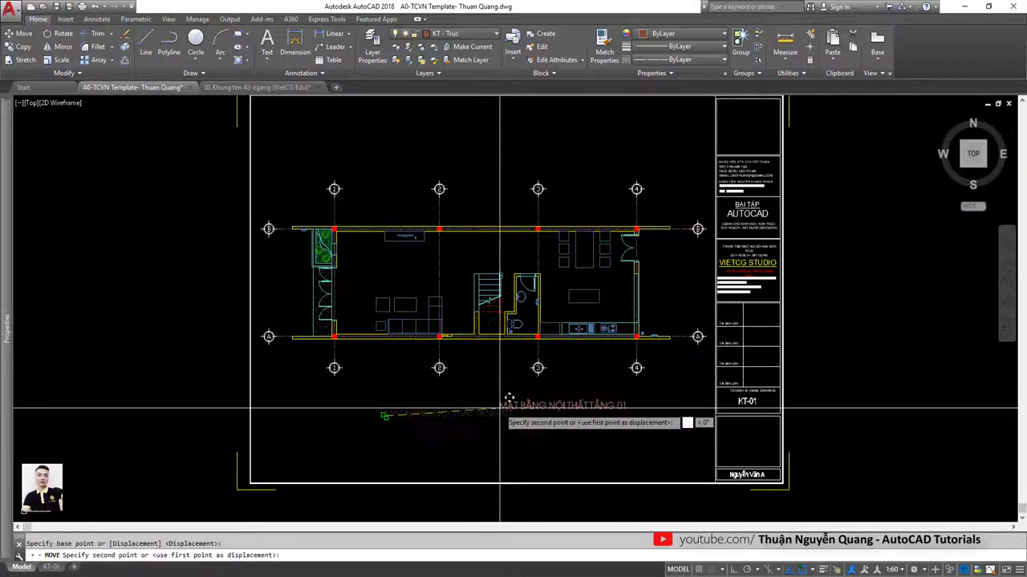
{"action": "scroll", "coordinate": [426, 409], "scroll_direction": "up", "scroll_amount": 4}
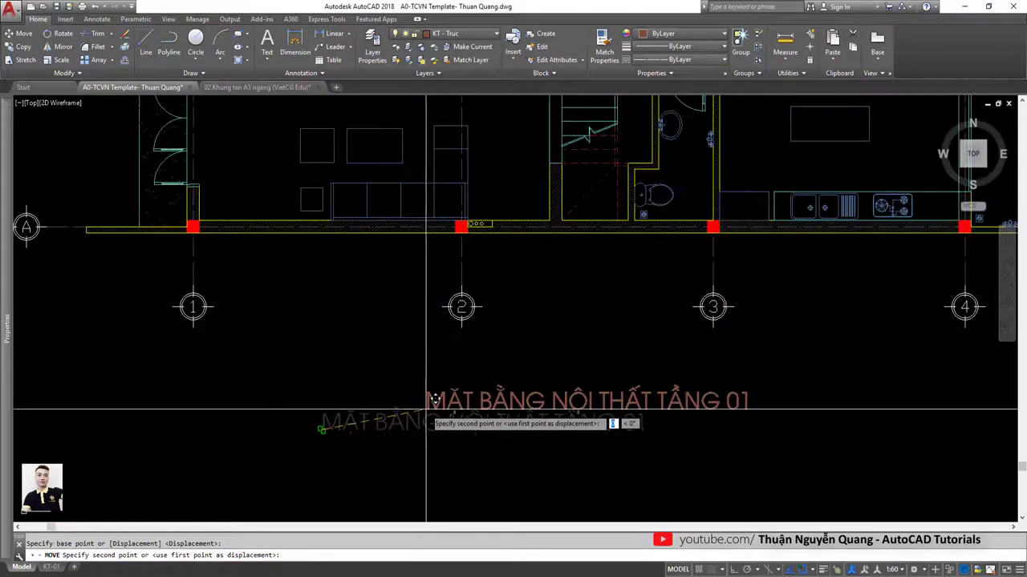
{"action": "key", "text": "Escape"}
{"action": "scroll", "coordinate": [404, 408], "scroll_direction": "down", "scroll_amount": 5}
Window-select the title and move it centred below the floor plan.
{"action": "left_click", "coordinate": [446, 433]}
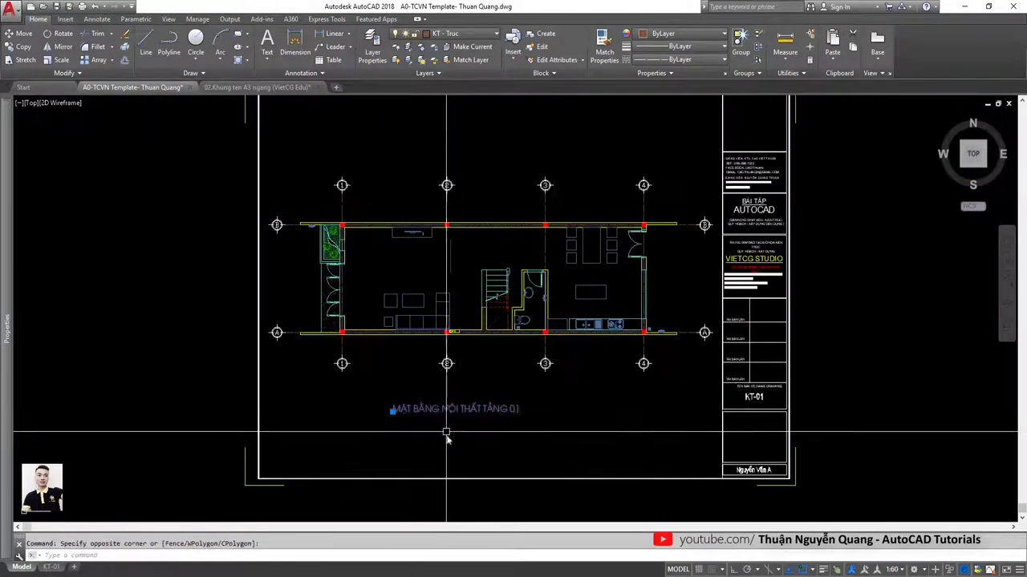
{"action": "left_click", "coordinate": [447, 440]}
{"action": "key", "text": "m"}
{"action": "key", "text": "Return"}
{"action": "left_click", "coordinate": [494, 413]}
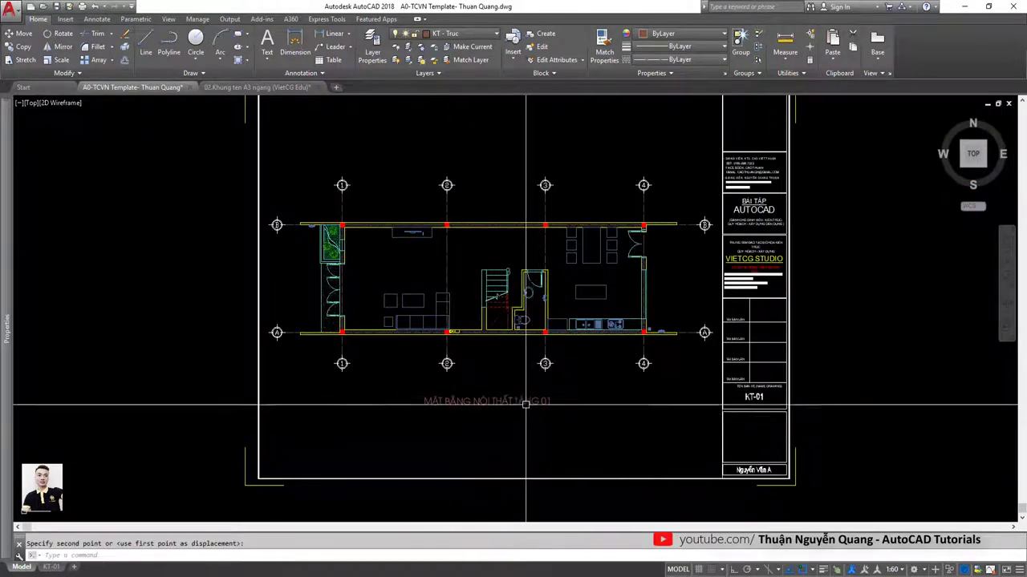
{"action": "scroll", "coordinate": [526, 405], "scroll_direction": "down", "scroll_amount": 2}
{"action": "scroll", "coordinate": [533, 405], "scroll_direction": "up", "scroll_amount": 3}
{"action": "scroll", "coordinate": [497, 401], "scroll_direction": "up", "scroll_amount": 1}
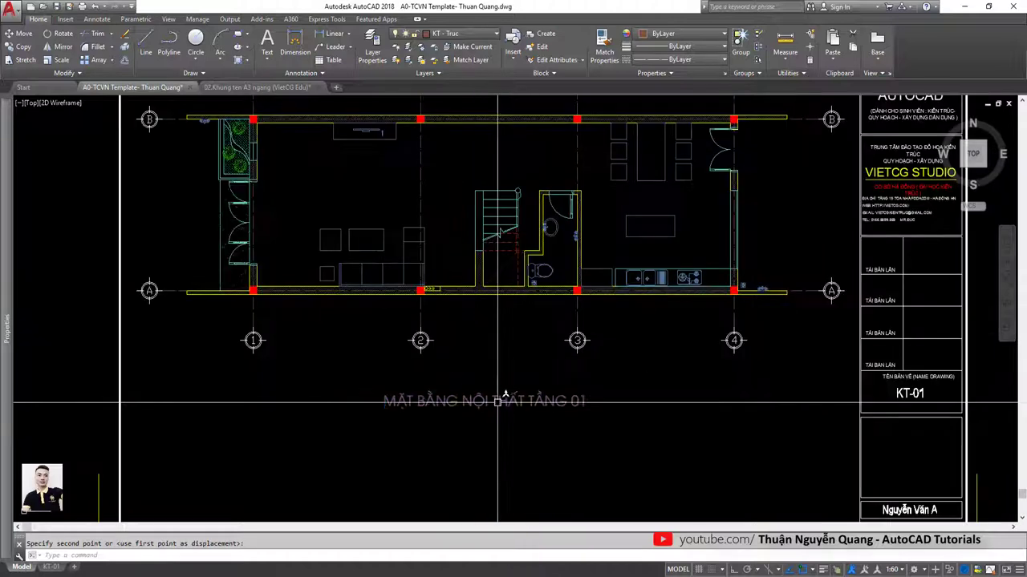
{"action": "scroll", "coordinate": [513, 396], "scroll_direction": "down", "scroll_amount": 2}
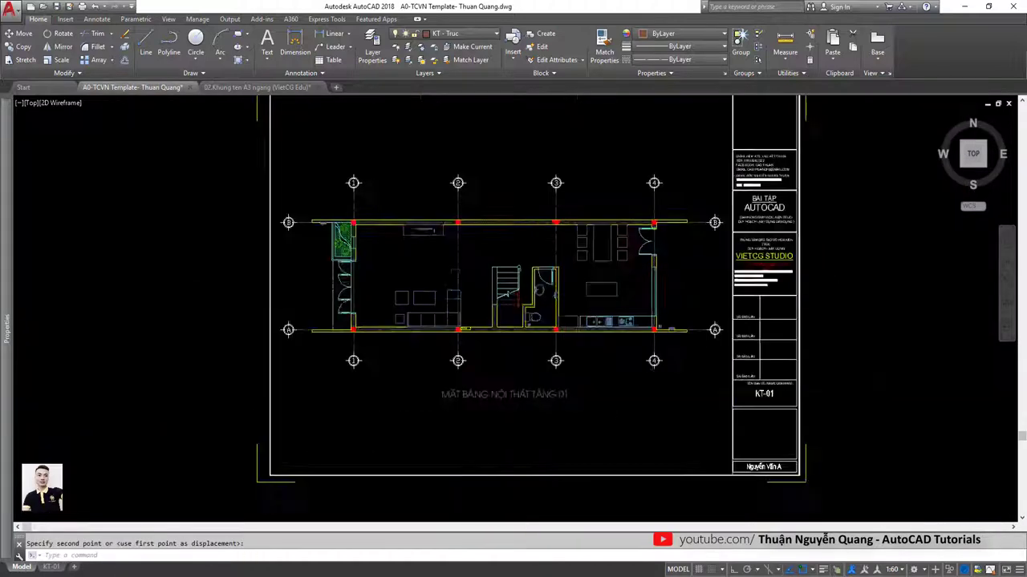
{"action": "scroll", "coordinate": [513, 396], "scroll_direction": "up", "scroll_amount": 2}
{"action": "left_click", "coordinate": [449, 398]}
Append ' - TL: 1/60' to the plan title text.
{"action": "double_click", "coordinate": [593, 397]}
{"action": "type", "text": "- TL: 1/60"}
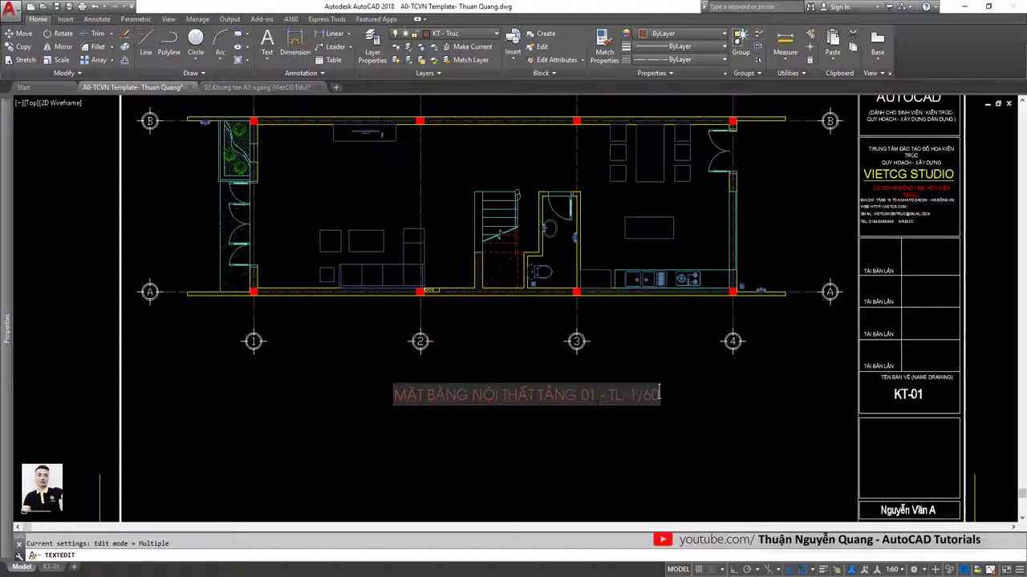
{"action": "key", "text": "Escape"}
{"action": "scroll", "coordinate": [578, 405], "scroll_direction": "down", "scroll_amount": 4}
{"action": "scroll", "coordinate": [579, 422], "scroll_direction": "up", "scroll_amount": 2}
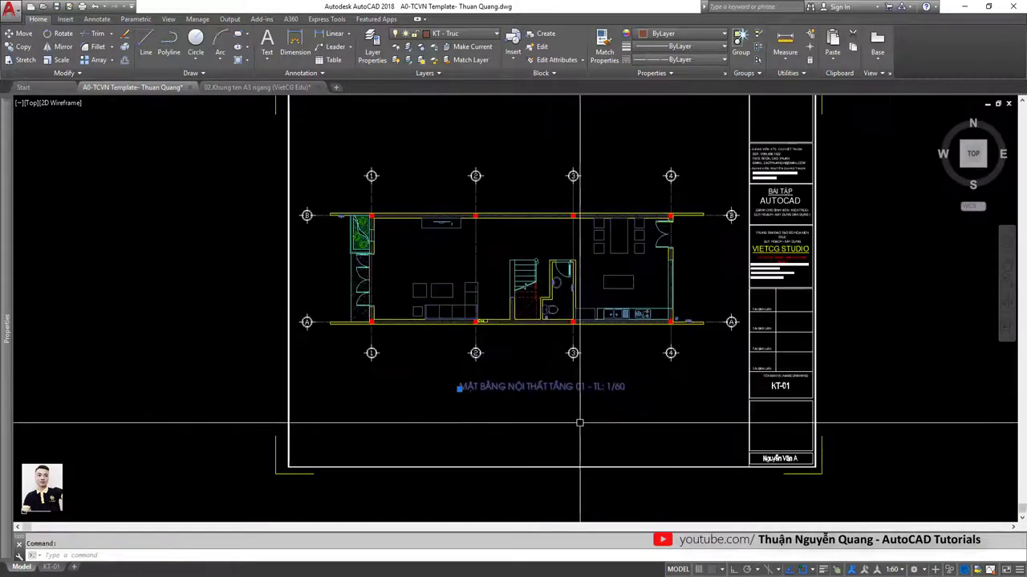
Move the edited title just below the floor plan.
{"action": "type", "text": "m"}
{"action": "key", "text": "Return"}
{"action": "left_click", "coordinate": [606, 422]}
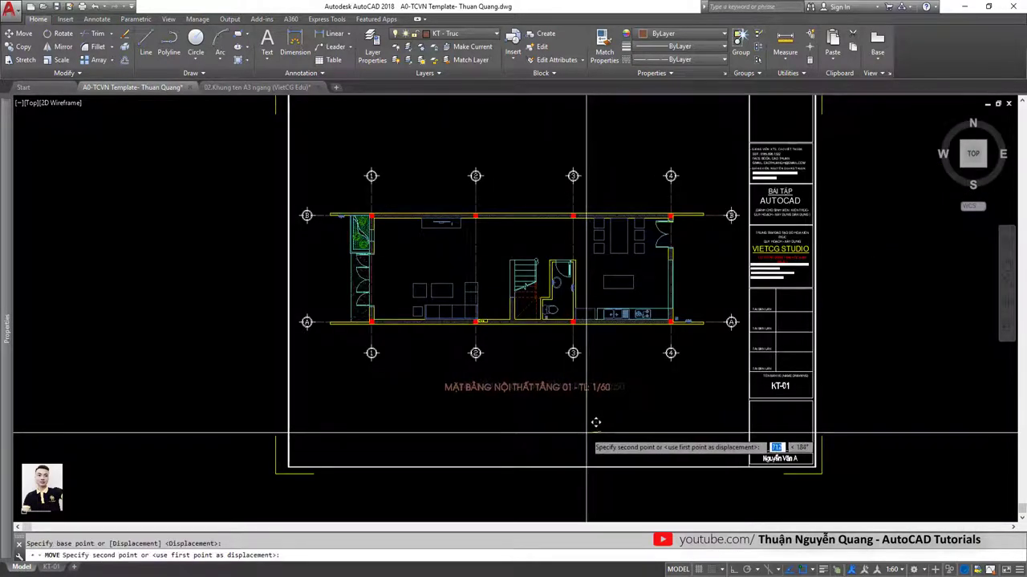
{"action": "left_click", "coordinate": [596, 423]}
{"action": "scroll", "coordinate": [596, 405], "scroll_direction": "down", "scroll_amount": 2}
{"action": "scroll", "coordinate": [757, 289], "scroll_direction": "down", "scroll_amount": 2}
{"action": "scroll", "coordinate": [882, 286], "scroll_direction": "up", "scroll_amount": 2}
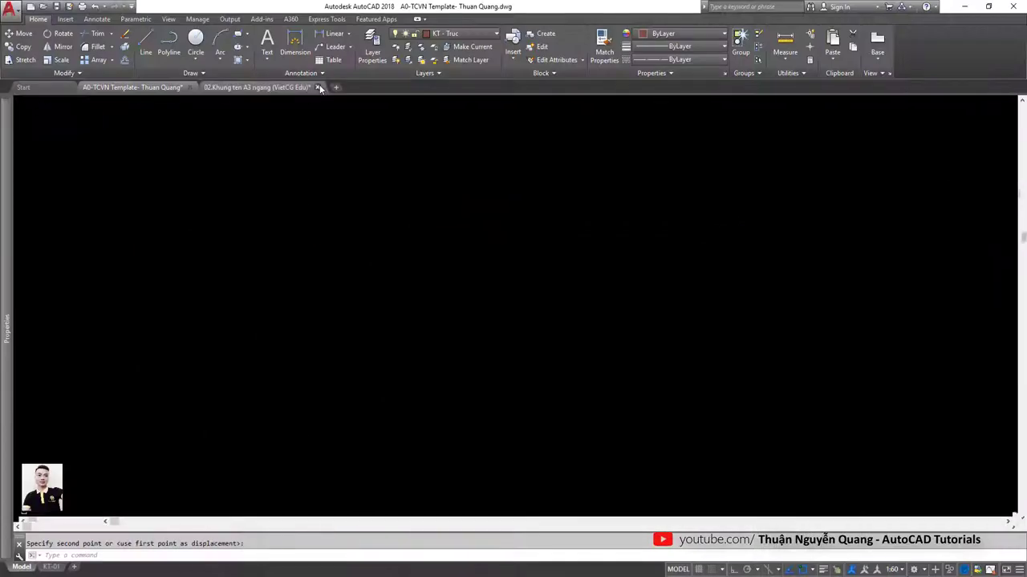
{"action": "left_click", "coordinate": [318, 87]}
Close the other drawing and zoom into the KT-04.jpg plan's room labels and dimensions.
{"action": "left_click", "coordinate": [505, 321]}
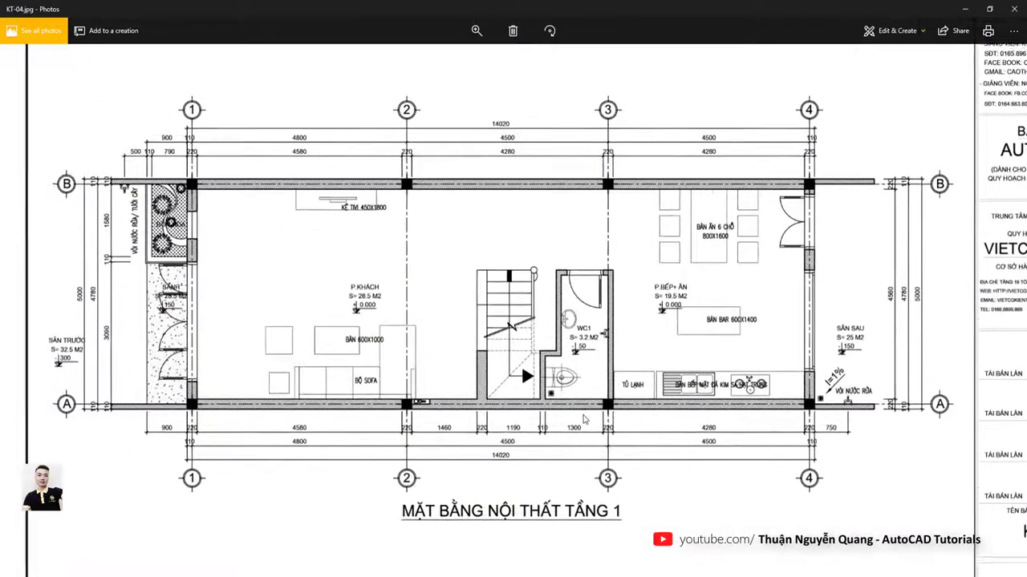
{"action": "scroll", "coordinate": [290, 327], "scroll_direction": "up", "scroll_amount": 1}
{"action": "scroll", "coordinate": [364, 243], "scroll_direction": "up", "scroll_amount": 1}
{"action": "scroll", "coordinate": [374, 268], "scroll_direction": "up", "scroll_amount": 1}
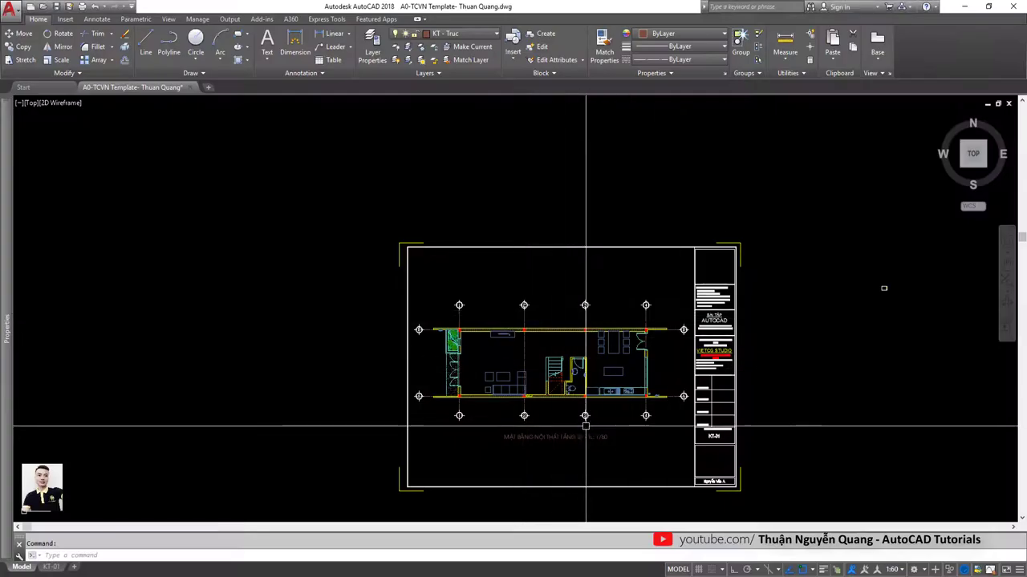
Start single-line text near the upper-left rooms, then cancel it.
{"action": "scroll", "coordinate": [551, 441], "scroll_direction": "up", "scroll_amount": 4}
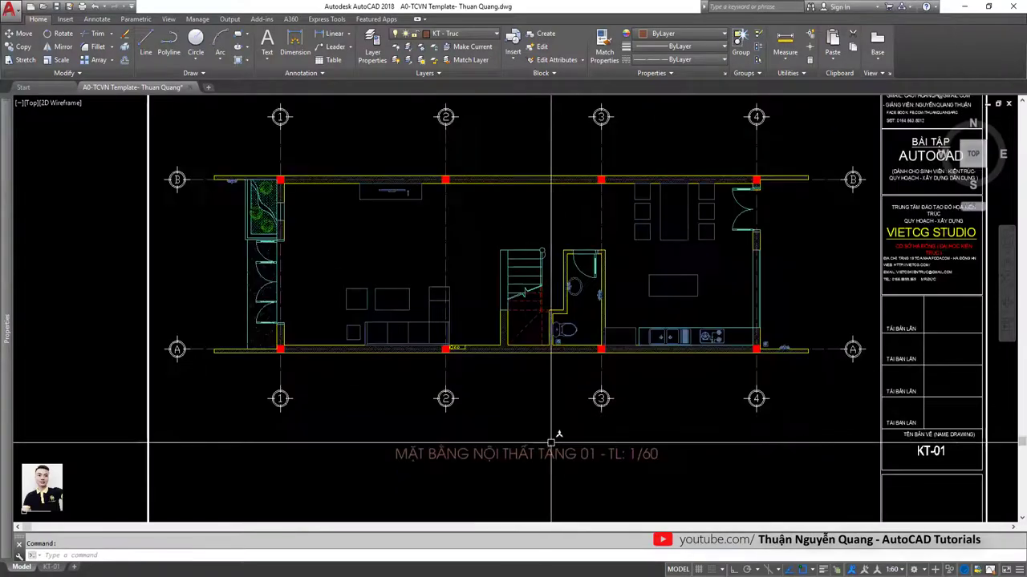
{"action": "scroll", "coordinate": [548, 451], "scroll_direction": "down", "scroll_amount": 1}
{"action": "scroll", "coordinate": [515, 425], "scroll_direction": "up", "scroll_amount": 1}
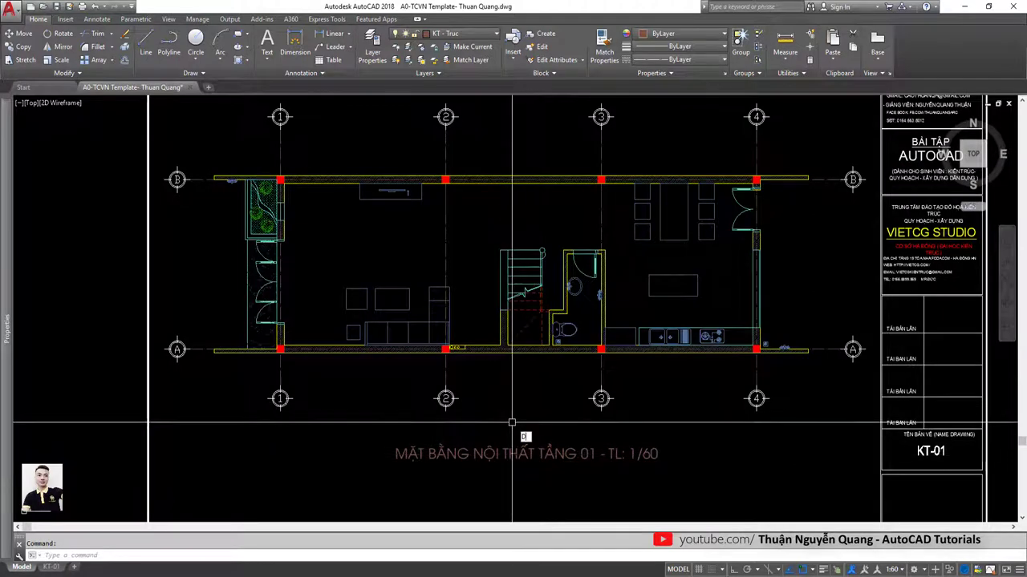
{"action": "type", "text": "dt"}
{"action": "key", "text": "Return"}
{"action": "scroll", "coordinate": [350, 233], "scroll_direction": "up", "scroll_amount": 4}
{"action": "middle_click_drag", "start_coordinate": [349, 234], "coordinate": [352, 293]}
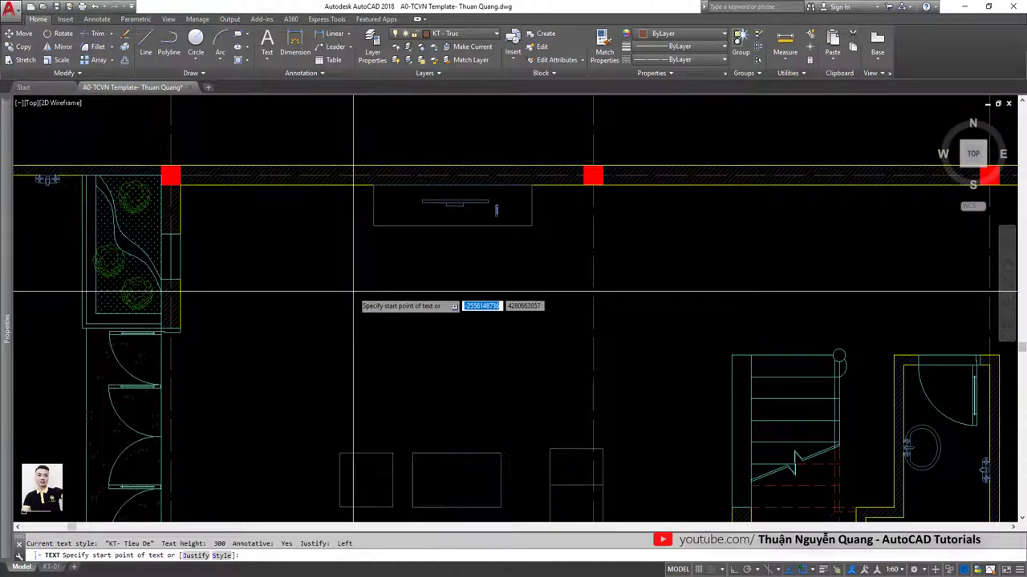
{"action": "key", "text": "Escape"}
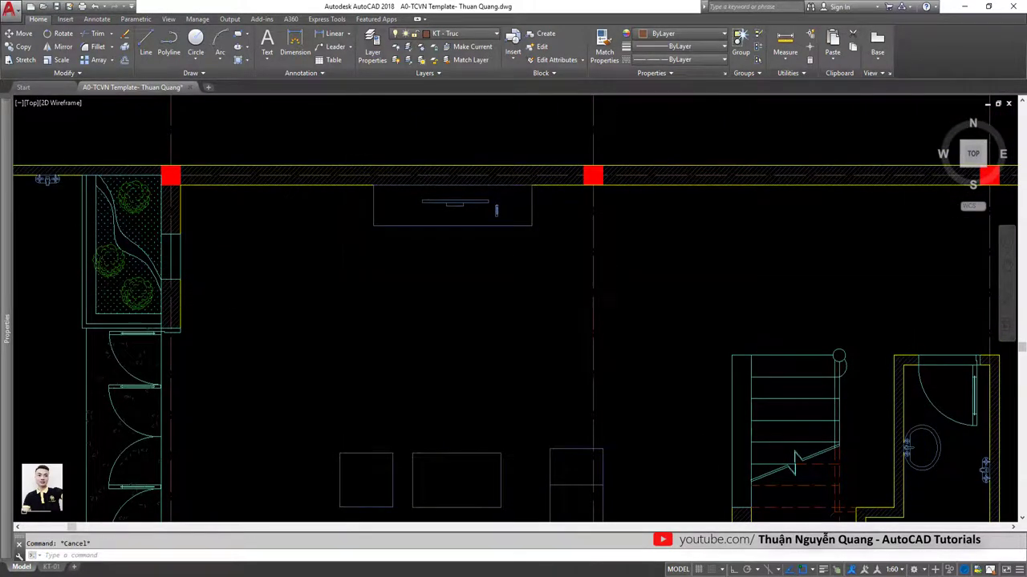
Make KT- Thuong the current text style in place of KT- Tieu De.
{"action": "type", "text": "st"}
{"action": "key", "text": "Return"}
{"action": "left_click", "coordinate": [387, 244]}
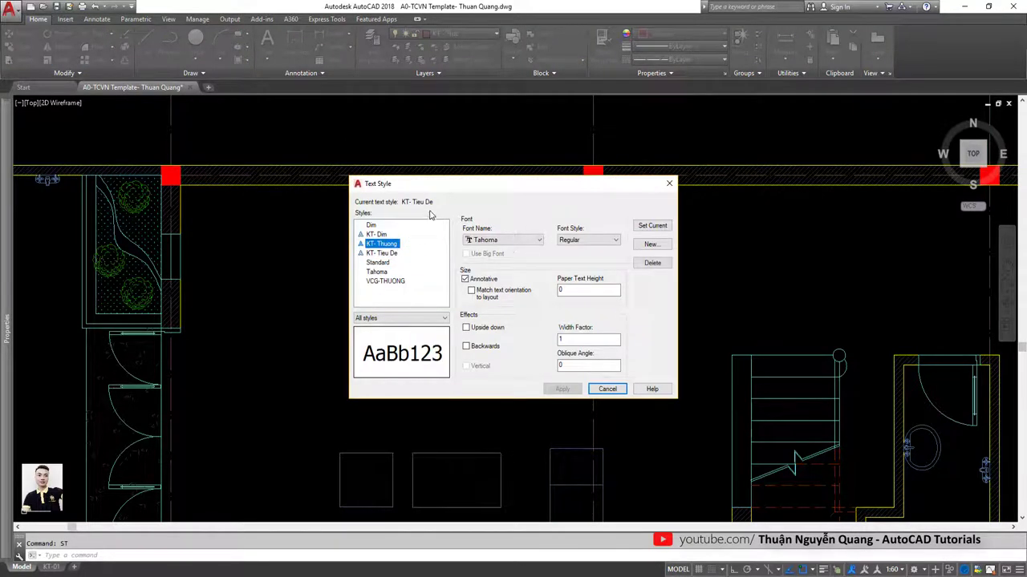
{"action": "left_click", "coordinate": [652, 226]}
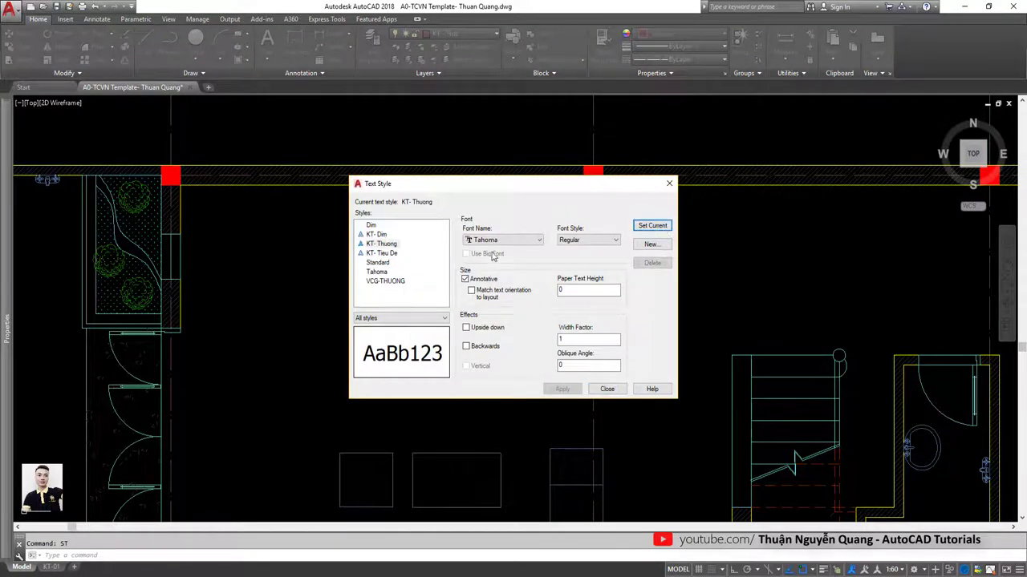
Close the text style settings, start a label near the TV cabinet, then cancel the wrongly sized attempt.
{"action": "left_click", "coordinate": [607, 390]}
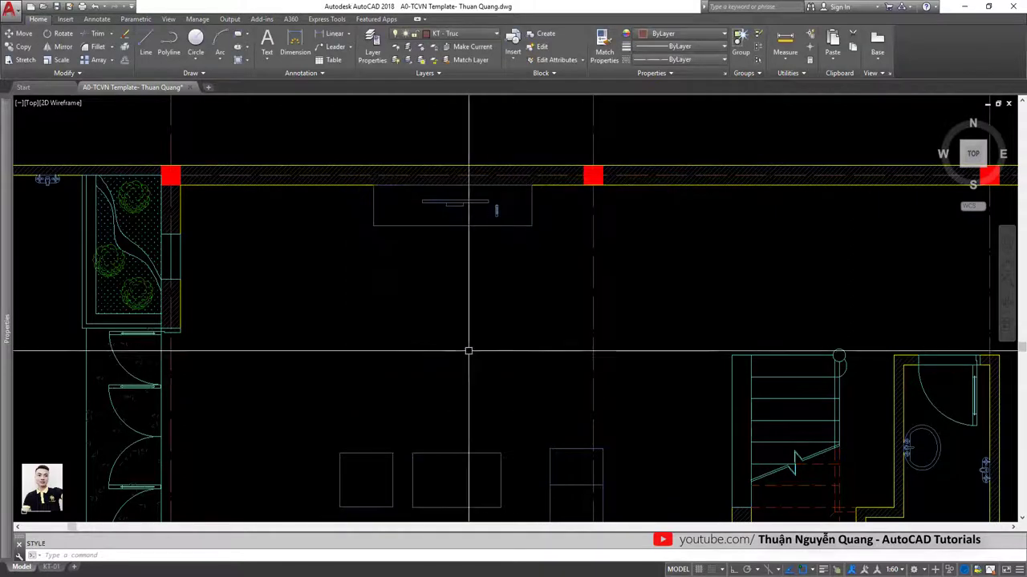
{"action": "type", "text": "DT"}
{"action": "key", "text": "Return"}
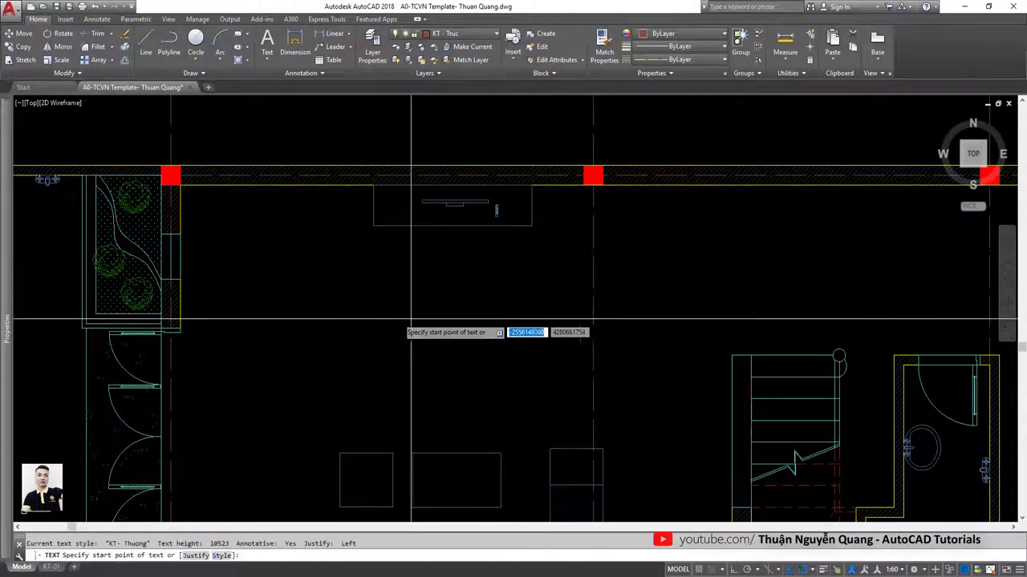
{"action": "left_click", "coordinate": [371, 316]}
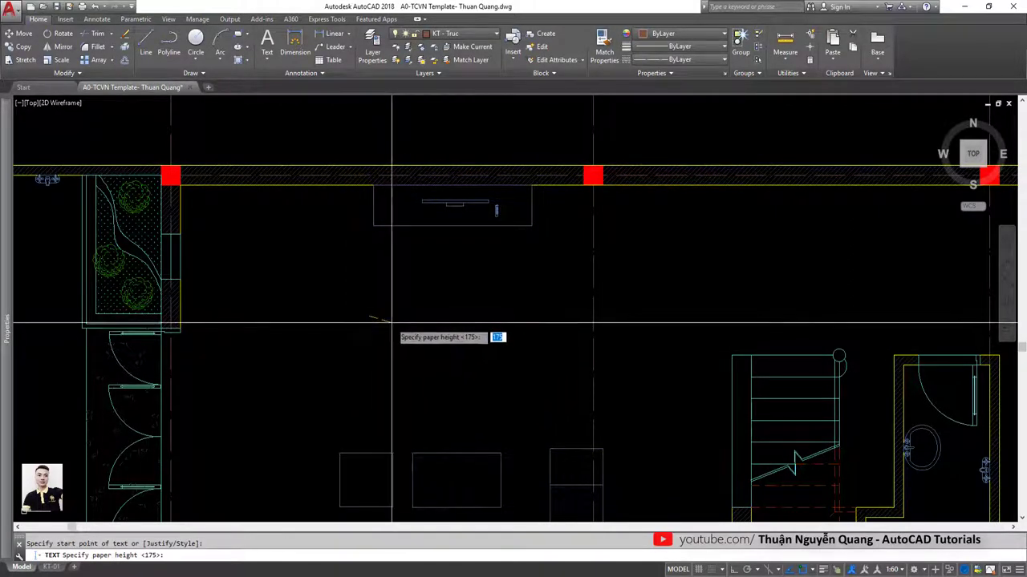
{"action": "key", "text": "F8"}
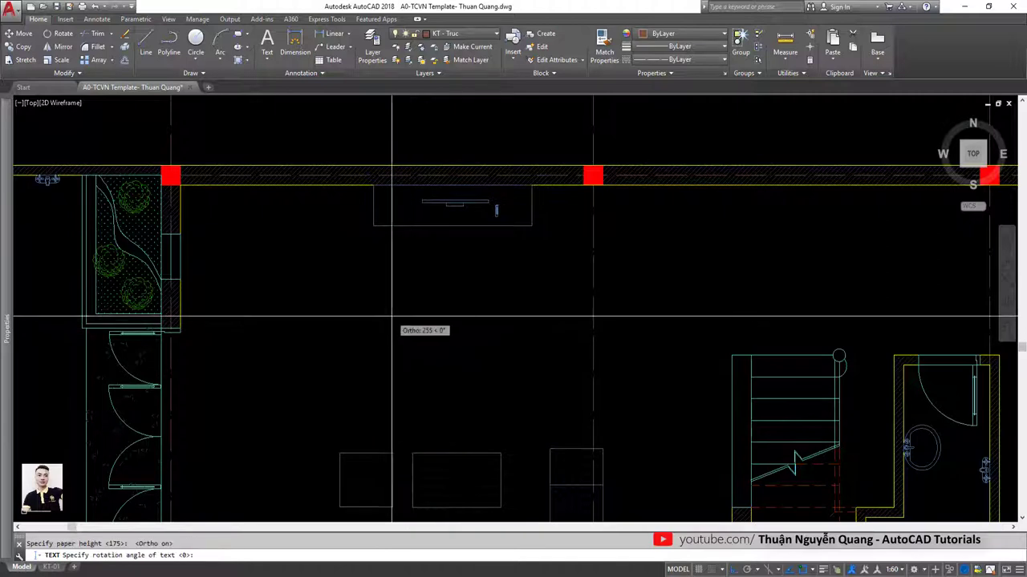
{"action": "left_click", "coordinate": [394, 321]}
{"action": "key", "text": "Return"}
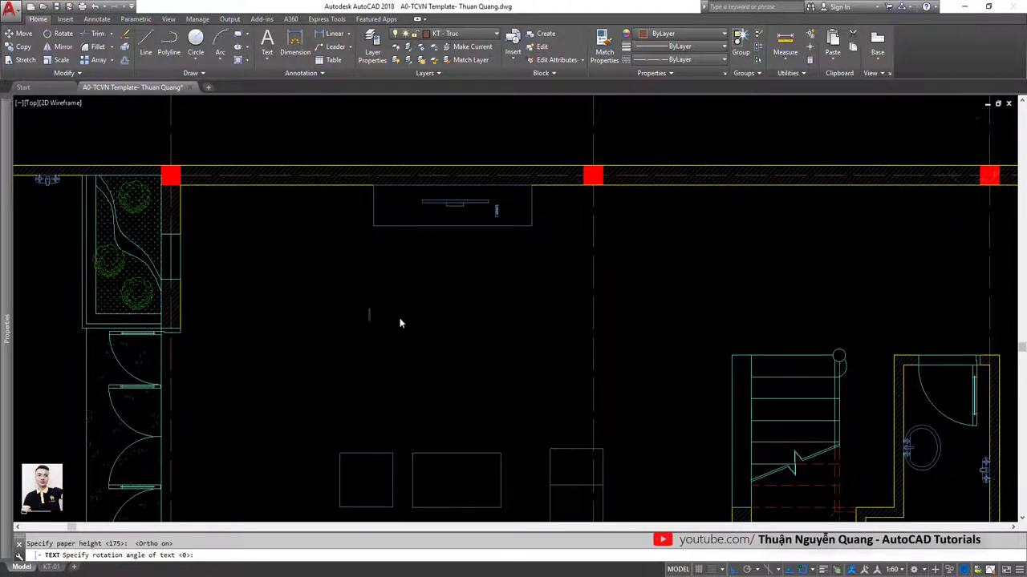
{"action": "key", "text": "Escape"}
Write the single-line label '450x1800' near the TV cabinet with 2.5 height and 0 rotation.
{"action": "type", "text": "D"}
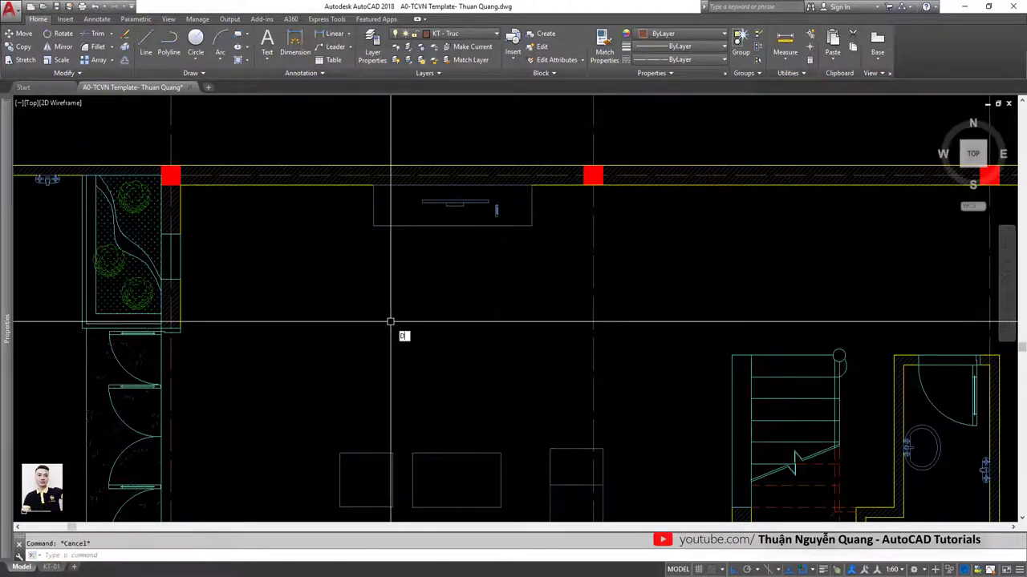
{"action": "type", "text": "T"}
{"action": "key", "text": "Return"}
{"action": "left_click", "coordinate": [373, 319]}
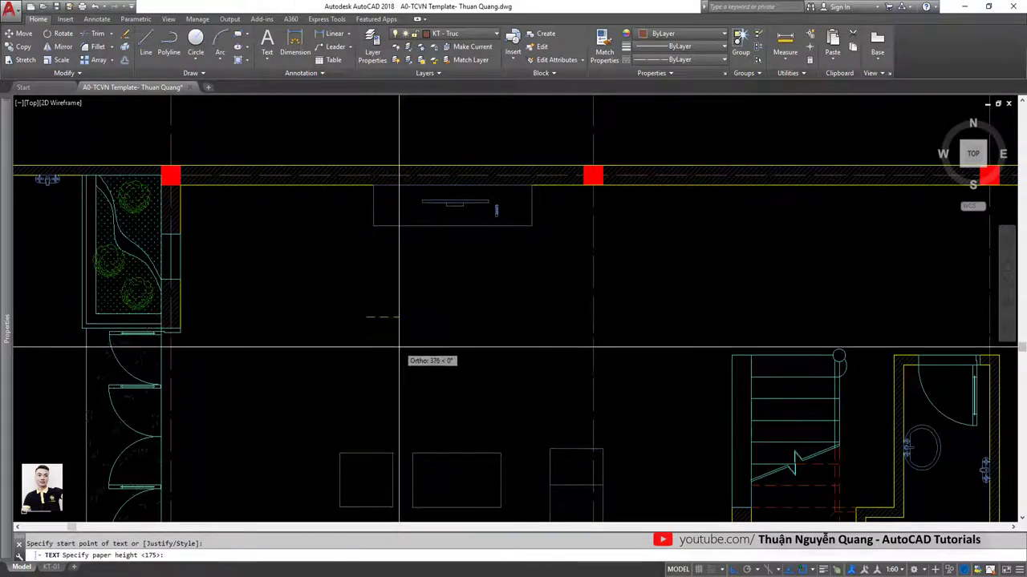
{"action": "key", "text": "F8"}
{"action": "type", "text": "2.5"}
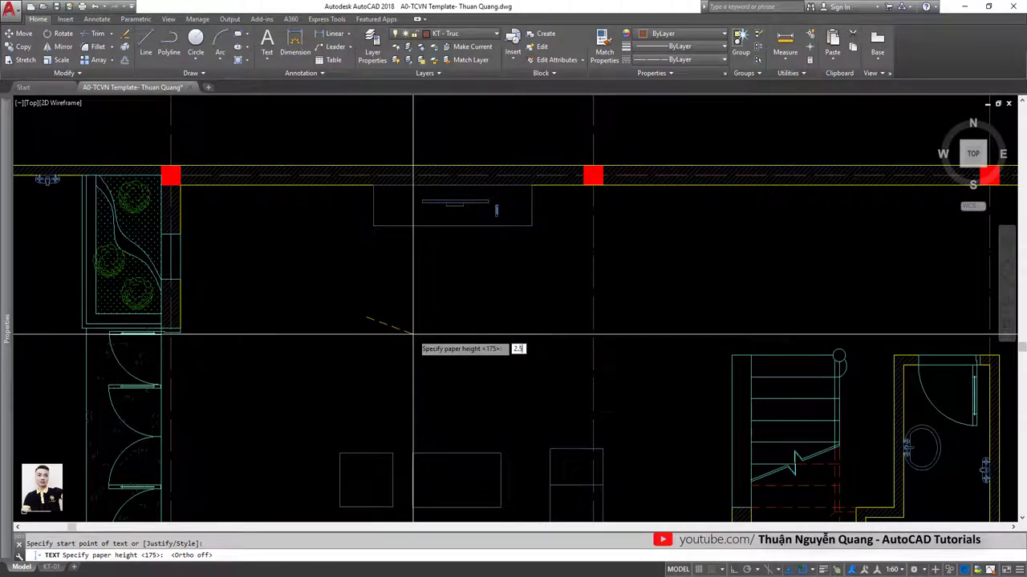
{"action": "key", "text": "Return"}
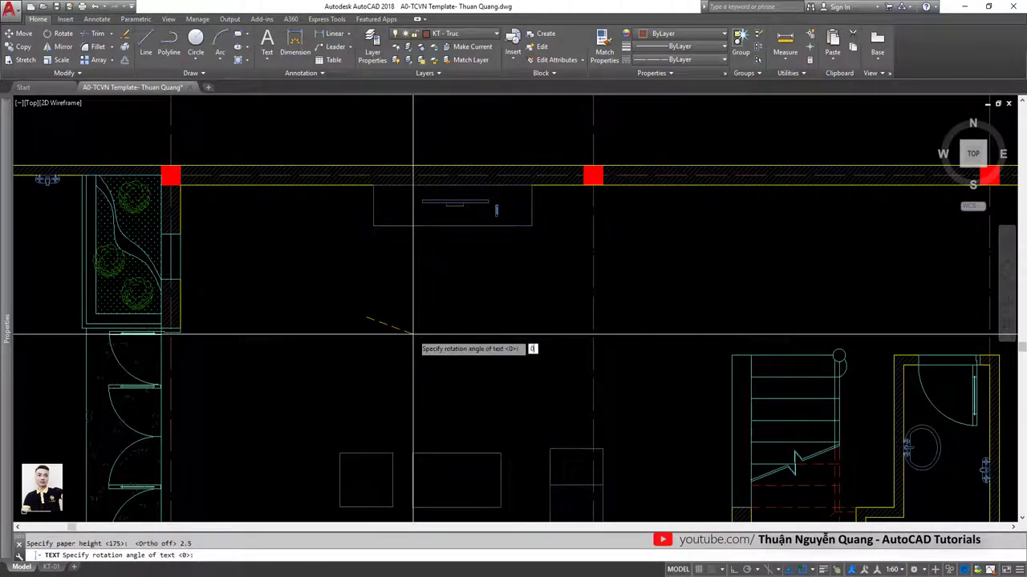
{"action": "key", "text": "Return"}
{"action": "type", "text": "KỆ TIVI"}
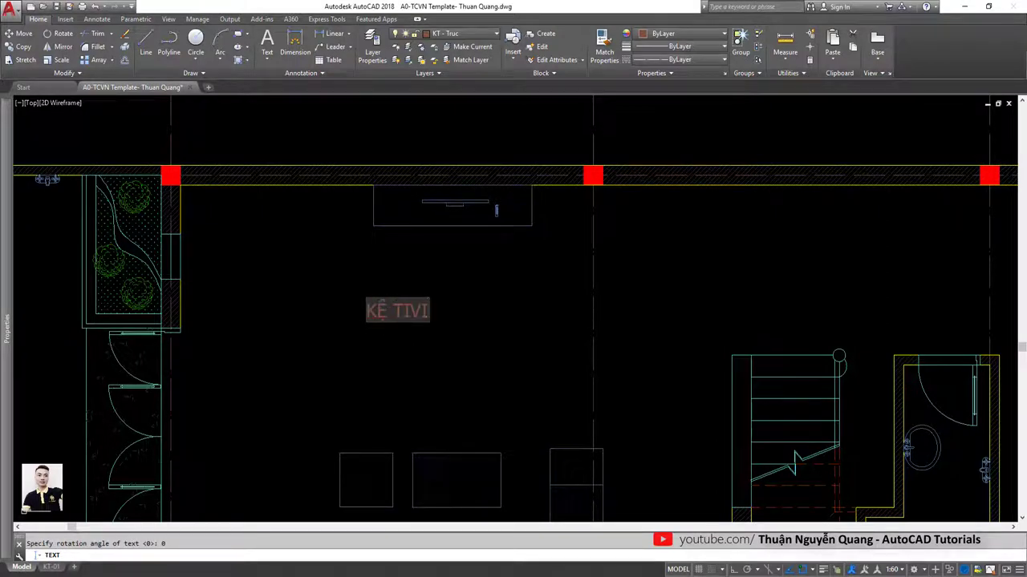
{"action": "key", "text": "alt+Tab"}
{"action": "key", "text": "alt+Tab"}
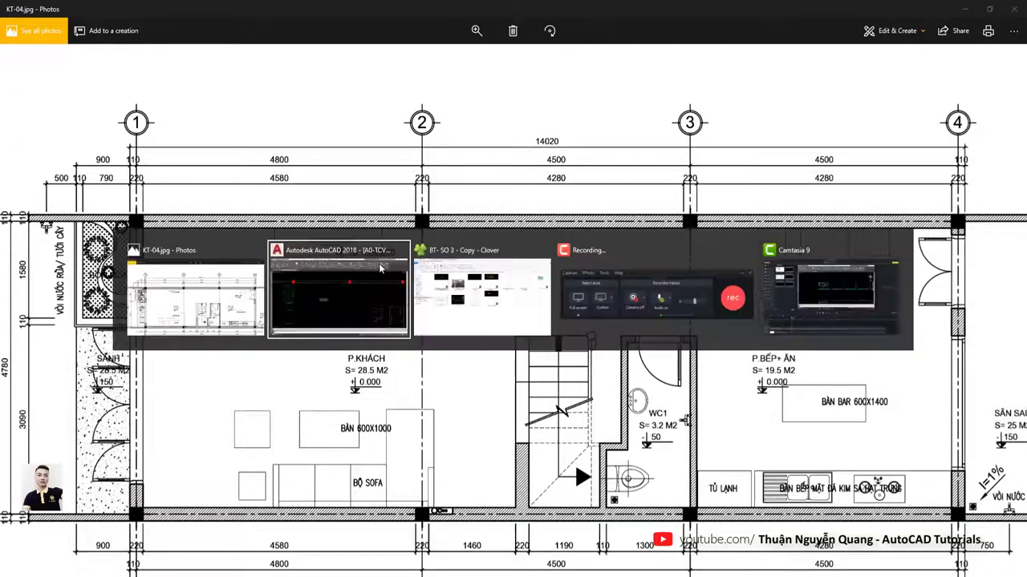
{"action": "type", "text": "450"}
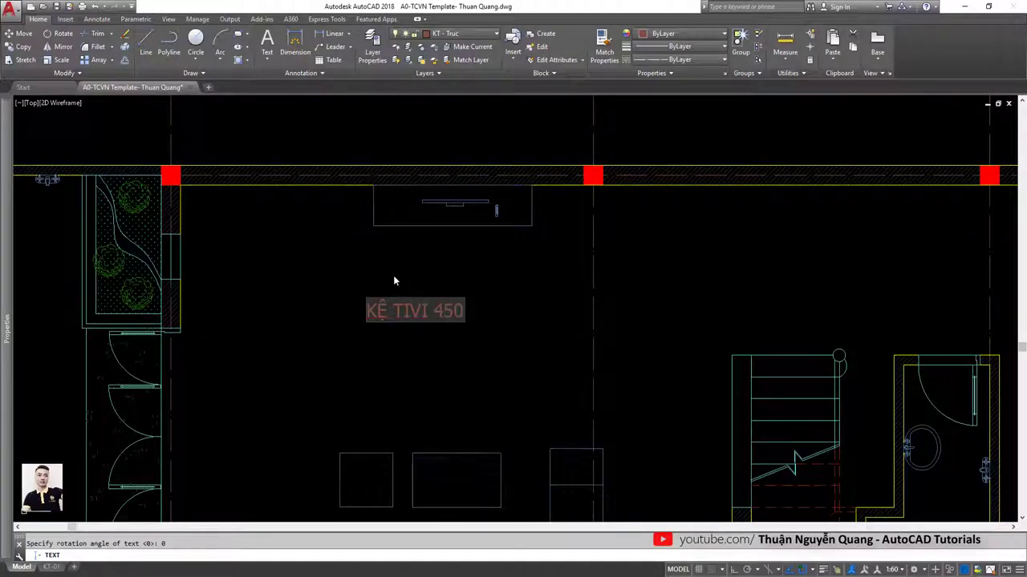
{"action": "type", "text": "x1"}
{"action": "type", "text": "800"}
{"action": "key", "text": "Return"}
{"action": "key", "text": "Return"}
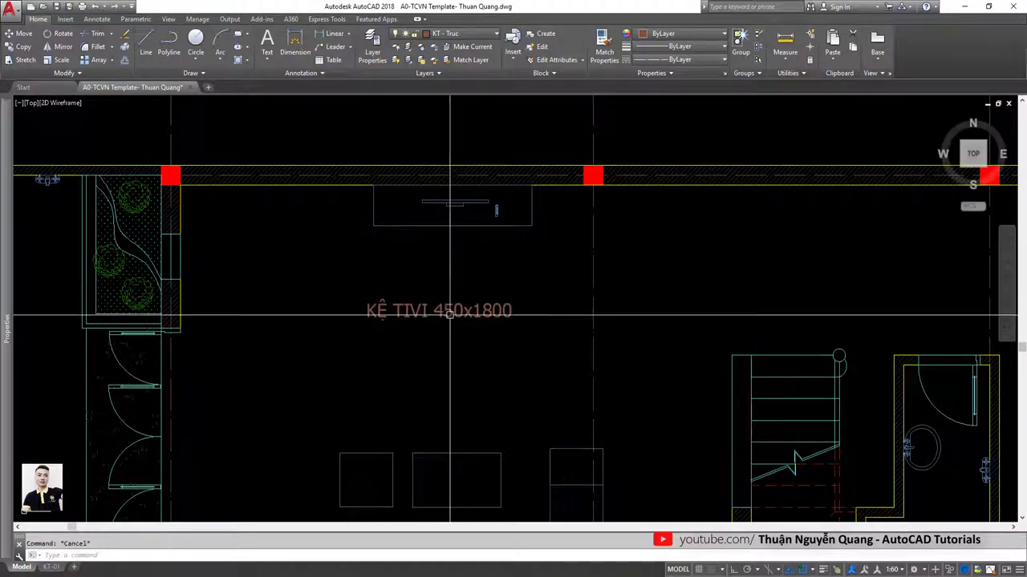
Start moving the KỆ TIVI 450x1800 label from a base point on it.
{"action": "key", "text": "m"}
{"action": "key", "text": "Return"}
{"action": "left_click", "coordinate": [458, 313]}
Drop the KỆ TIVI label just below the TV shelf.
{"action": "left_click", "coordinate": [475, 262]}
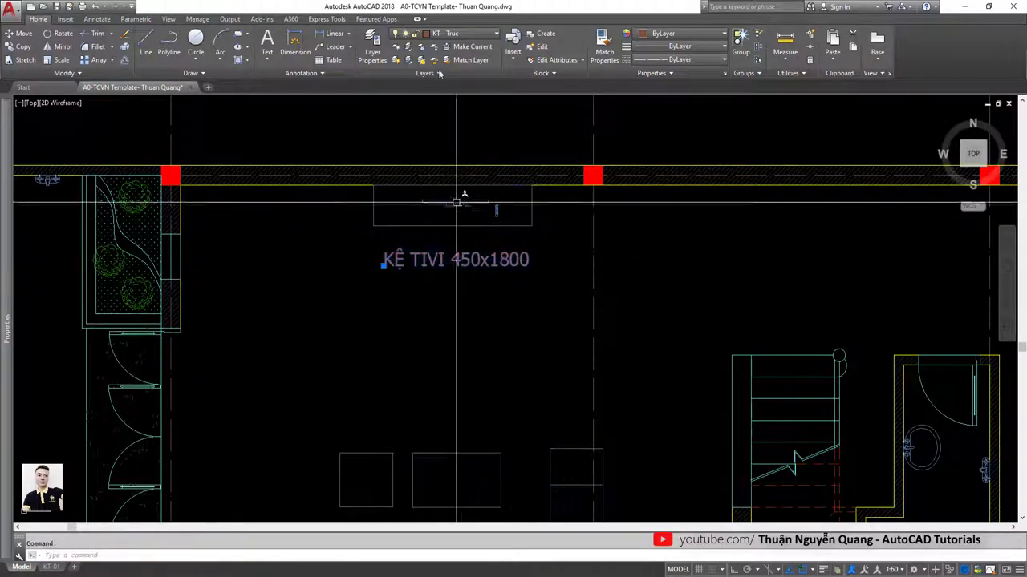
{"action": "left_click", "coordinate": [462, 34]}
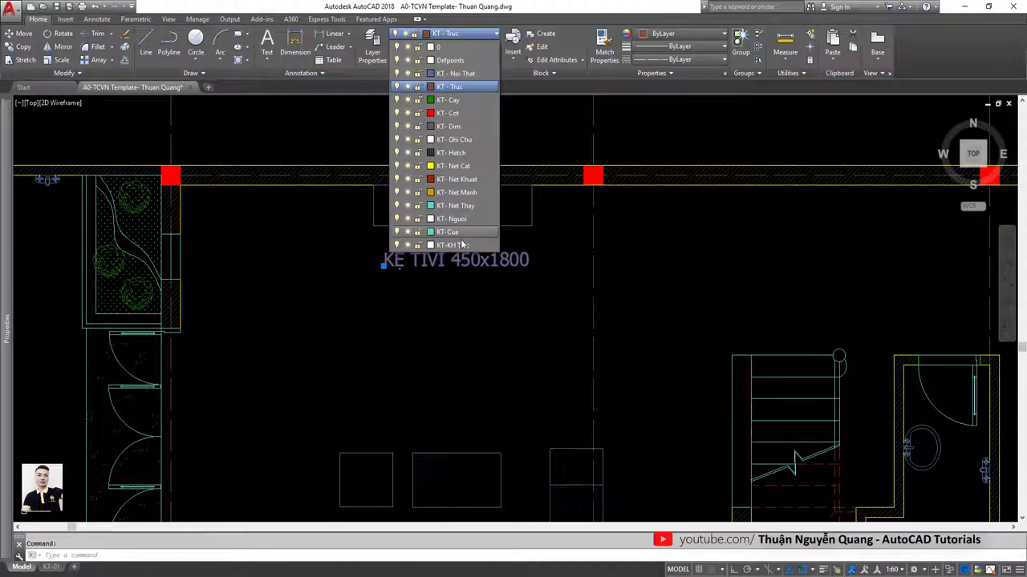
{"action": "key", "text": "Escape"}
{"action": "scroll", "coordinate": [433, 160], "scroll_direction": "down", "scroll_amount": 5}
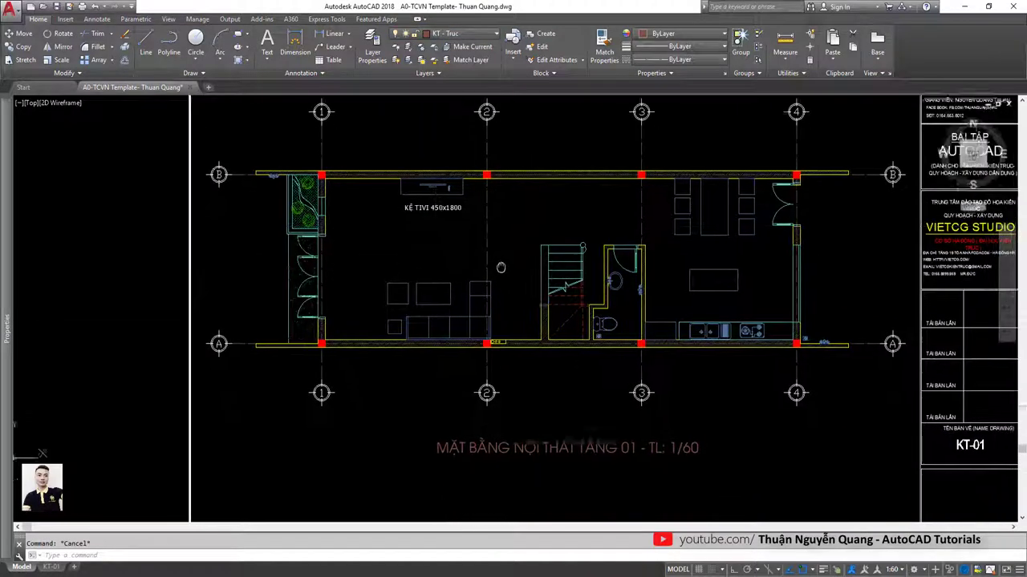
Put the floor-plan title and the TV shelf label on the KT- Ghi Chu layer.
{"action": "left_click", "coordinate": [435, 448]}
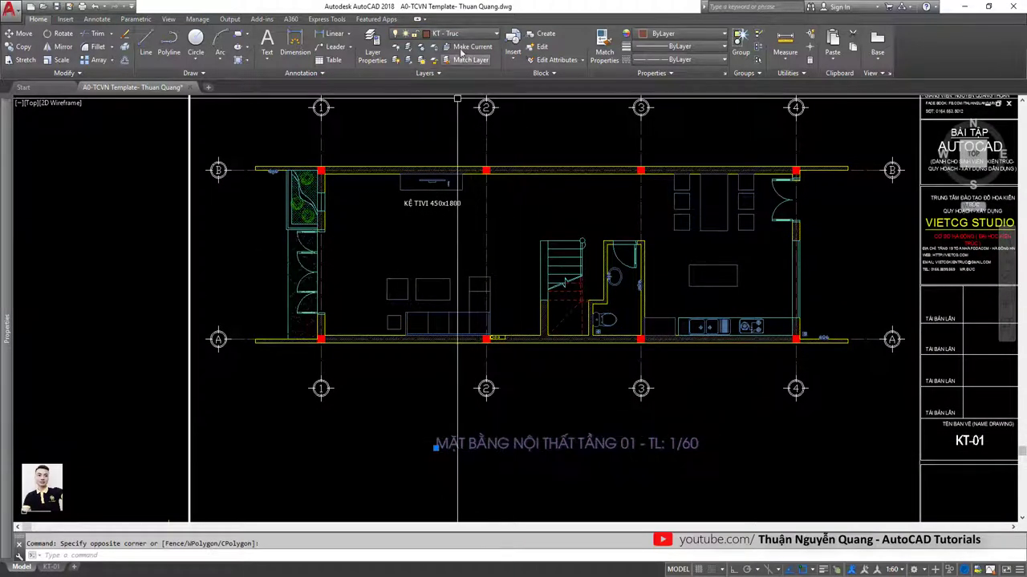
{"action": "left_click", "coordinate": [461, 34]}
{"action": "key", "text": "Escape"}
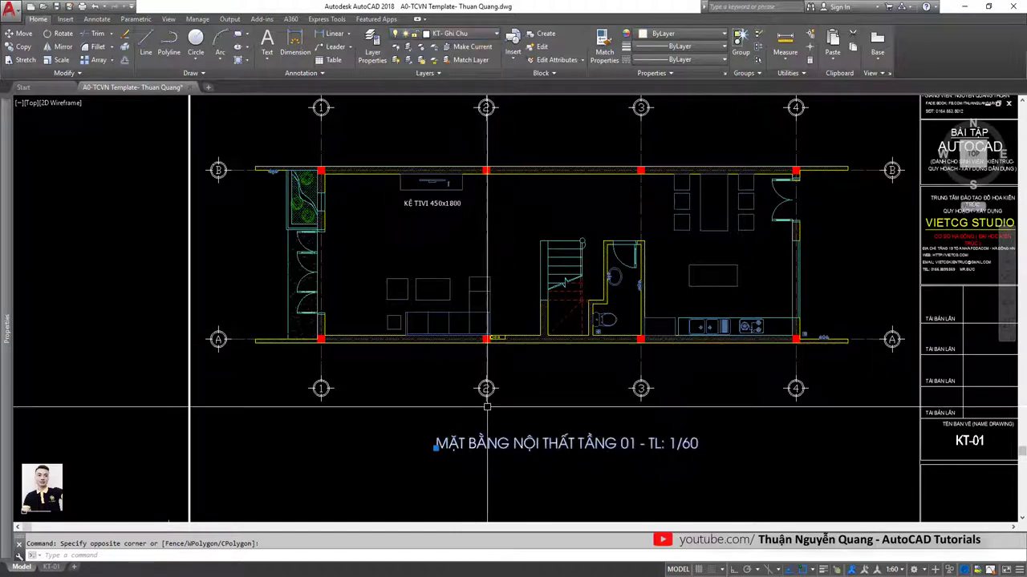
{"action": "left_click", "coordinate": [462, 34]}
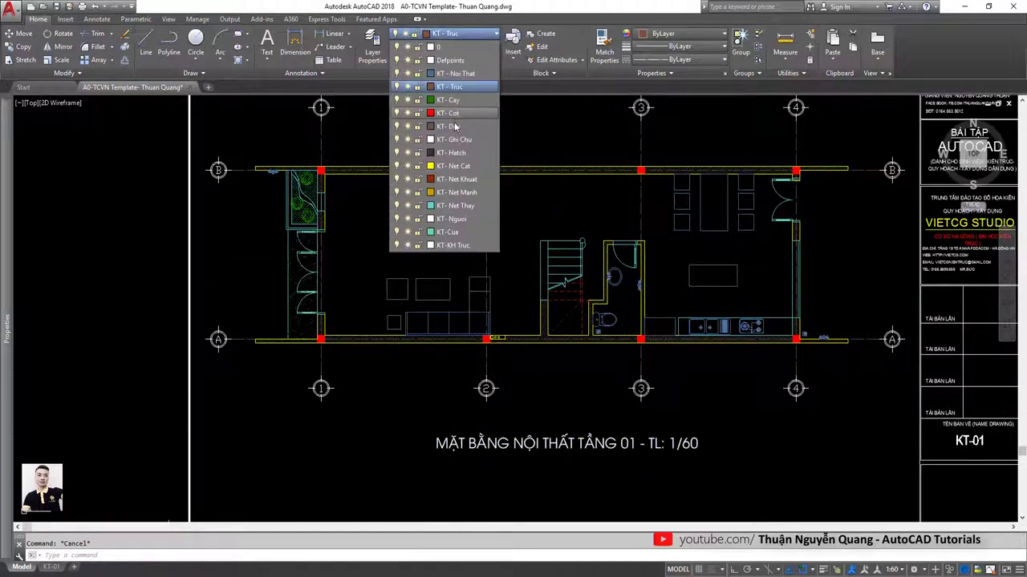
{"action": "left_click", "coordinate": [449, 143]}
Copy the TV shelf label into the dining area.
{"action": "type", "text": "m"}
{"action": "key", "text": "Return"}
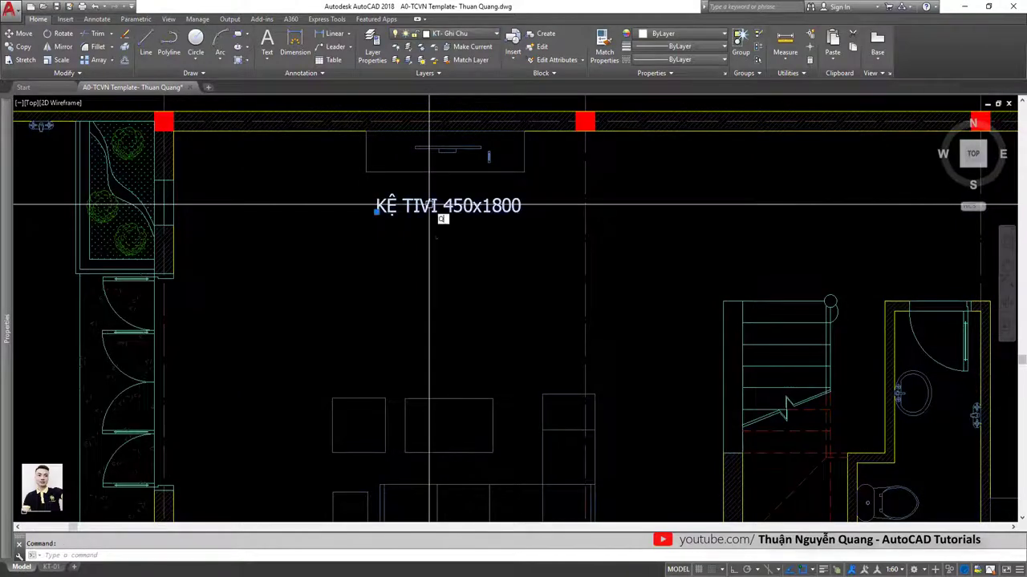
{"action": "left_click", "coordinate": [438, 215]}
{"action": "scroll", "coordinate": [450, 214], "scroll_direction": "down", "scroll_amount": 5}
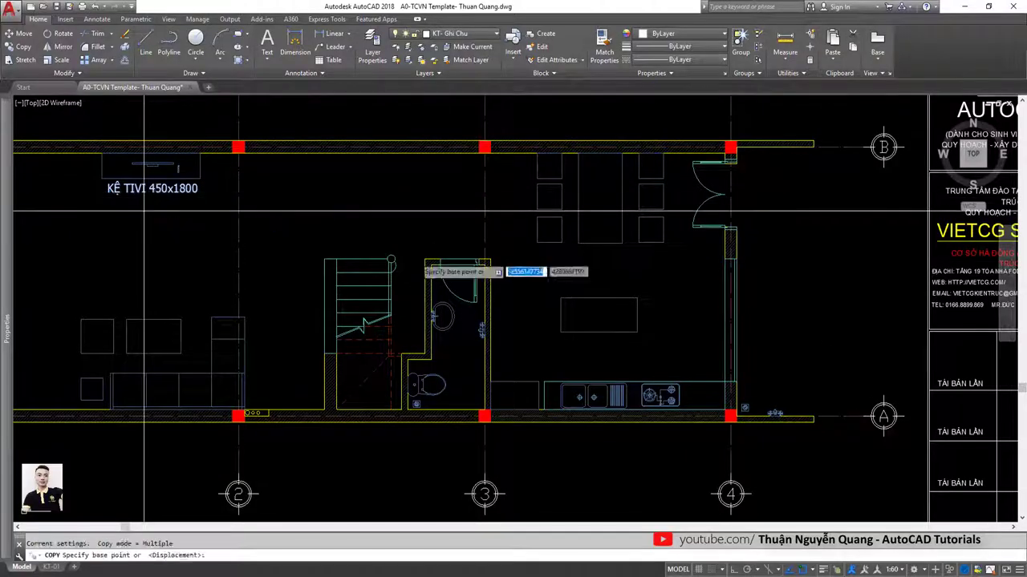
{"action": "left_click", "coordinate": [145, 211]}
{"action": "scroll", "coordinate": [594, 233], "scroll_direction": "up", "scroll_amount": 3}
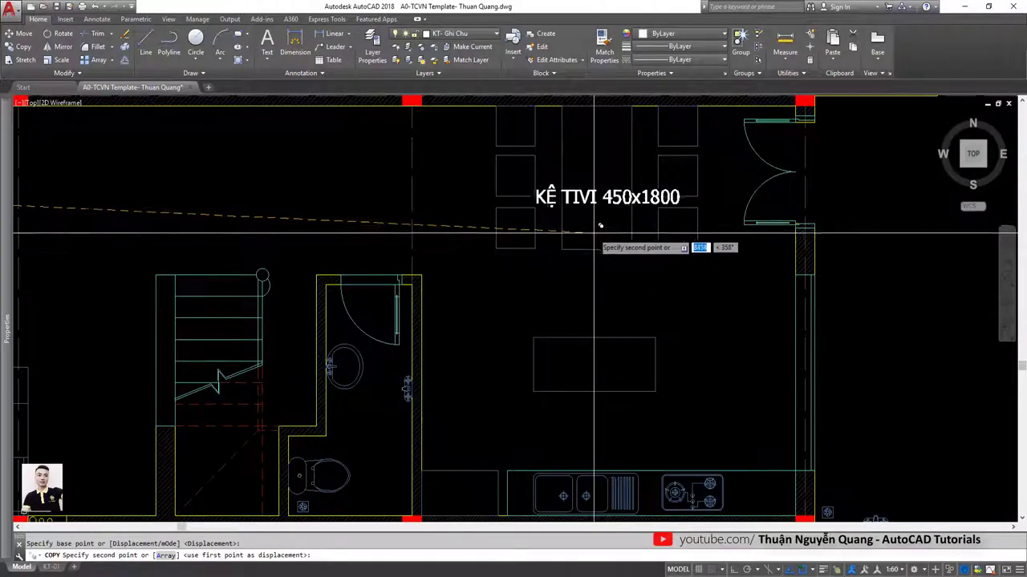
{"action": "left_click", "coordinate": [588, 292]}
{"action": "key", "text": "Escape"}
Edit the copied label to read 'BÀN ĂN 6 CHỖ 800X1600'.
{"action": "scroll", "coordinate": [588, 293], "scroll_direction": "up", "scroll_amount": 4}
{"action": "double_click", "coordinate": [607, 273]}
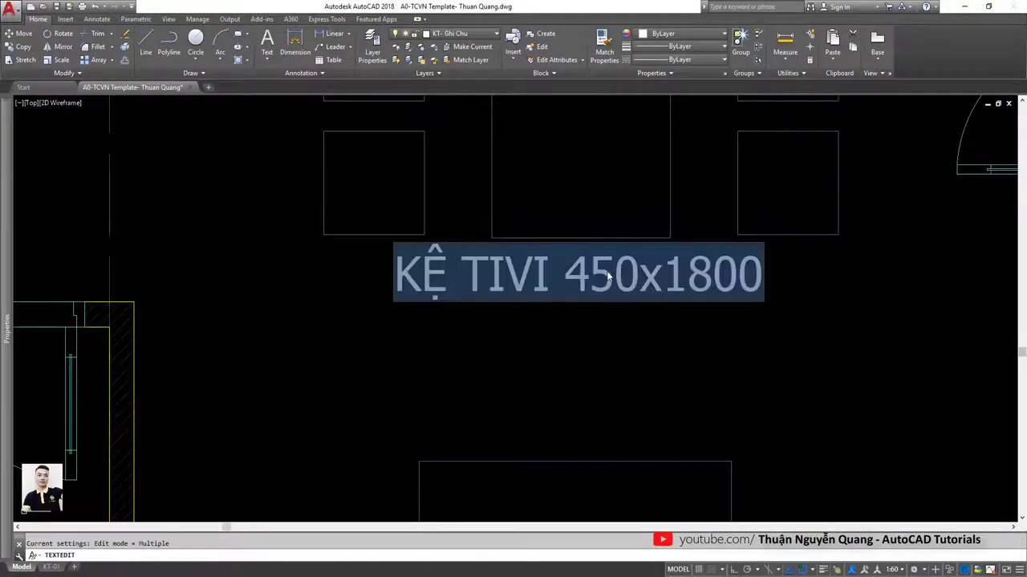
{"action": "type", "text": "BAN ĂN "}
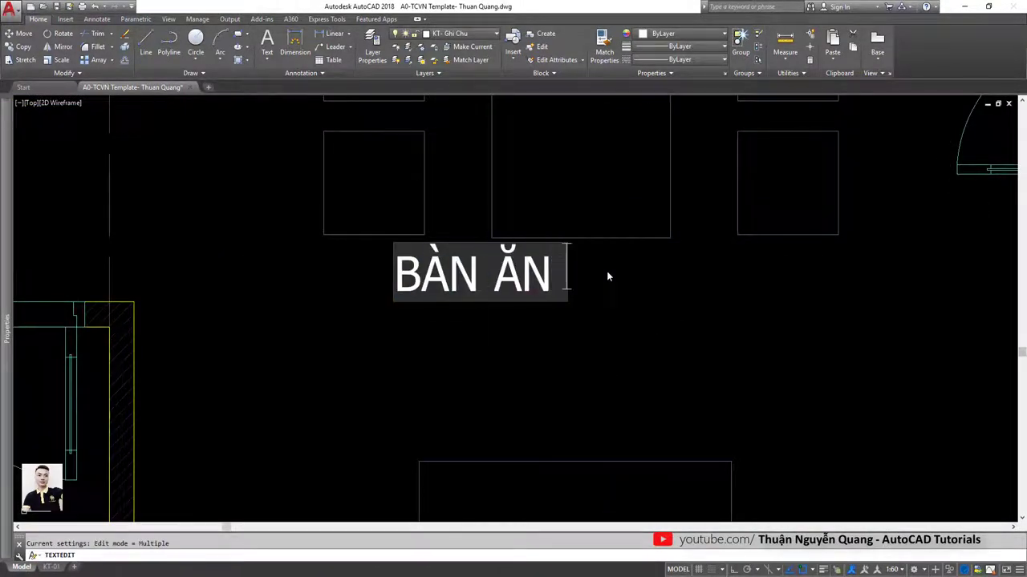
{"action": "type", "text": "6 CHỖ 800X1600"}
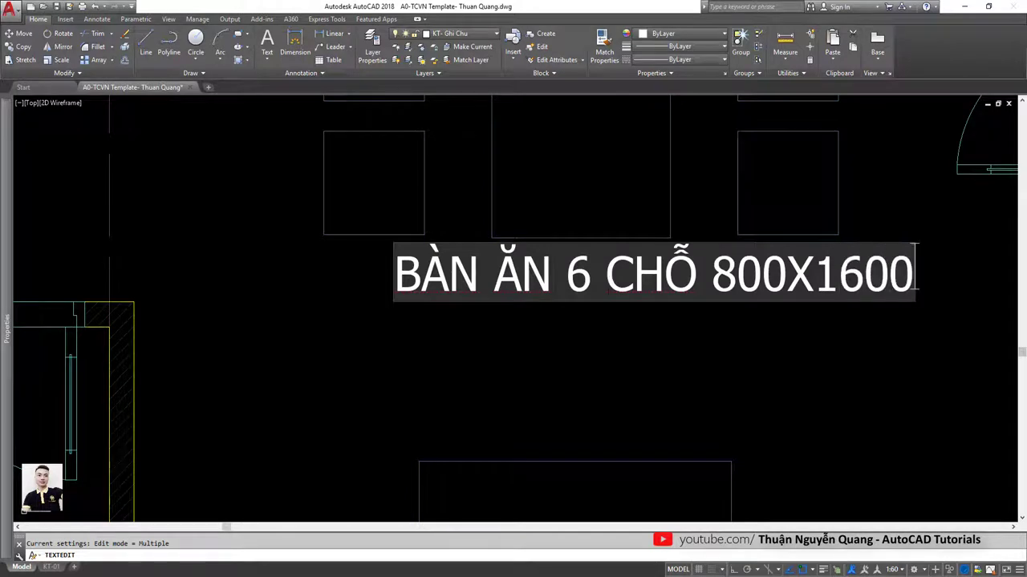
{"action": "key", "text": "Escape"}
{"action": "scroll", "coordinate": [654, 324], "scroll_direction": "down", "scroll_amount": 3}
{"action": "scroll", "coordinate": [654, 325], "scroll_direction": "down", "scroll_amount": 2}
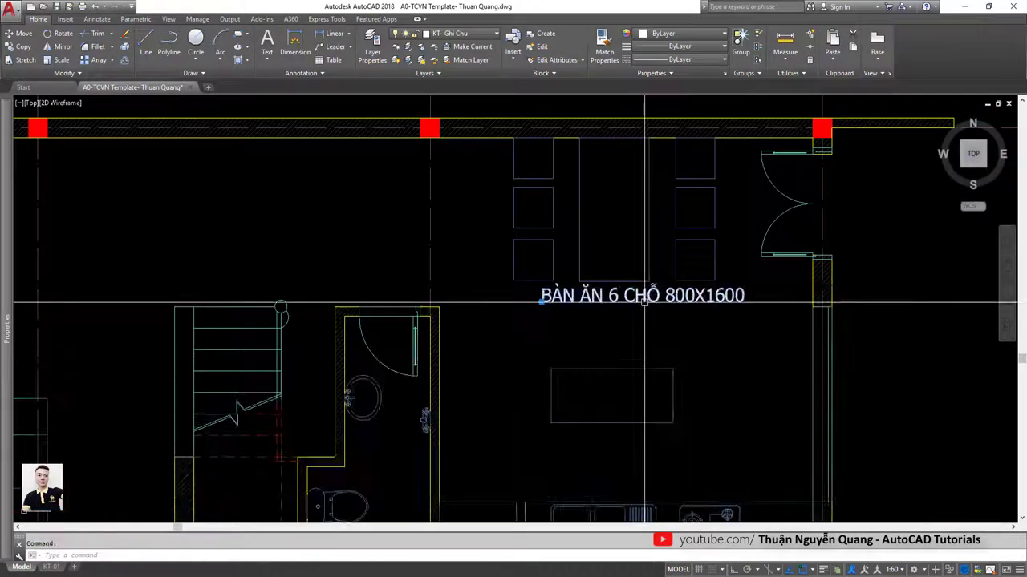
{"action": "scroll", "coordinate": [653, 325], "scroll_direction": "up", "scroll_amount": 1}
Move the BÀN ĂN 6 CHỖ 800X1600 label over the dining table.
{"action": "type", "text": "m"}
{"action": "key", "text": "Return"}
{"action": "left_click", "coordinate": [653, 325]}
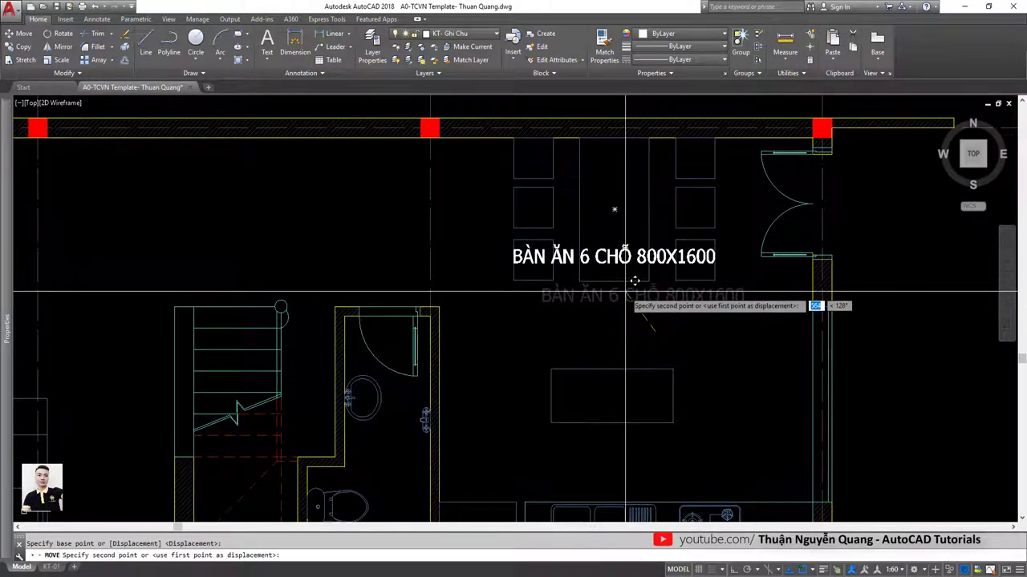
{"action": "left_click", "coordinate": [624, 284]}
{"action": "scroll", "coordinate": [514, 313], "scroll_direction": "down", "scroll_amount": 4}
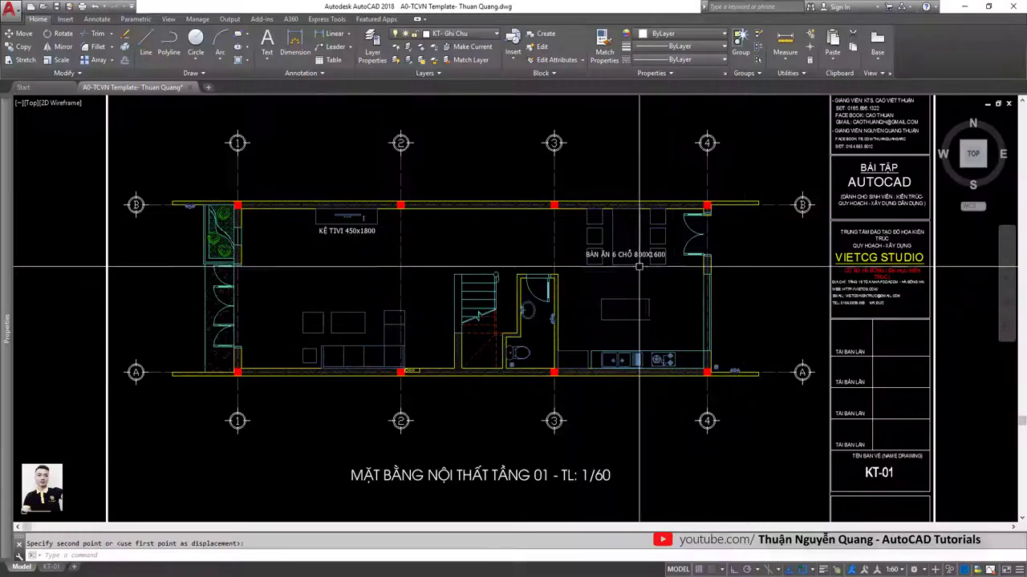
{"action": "type", "text": "co"}
{"action": "key", "text": "Return"}
Copy the dining label down and change it to 'BÀN BAR 600X1400'.
{"action": "left_click", "coordinate": [591, 266]}
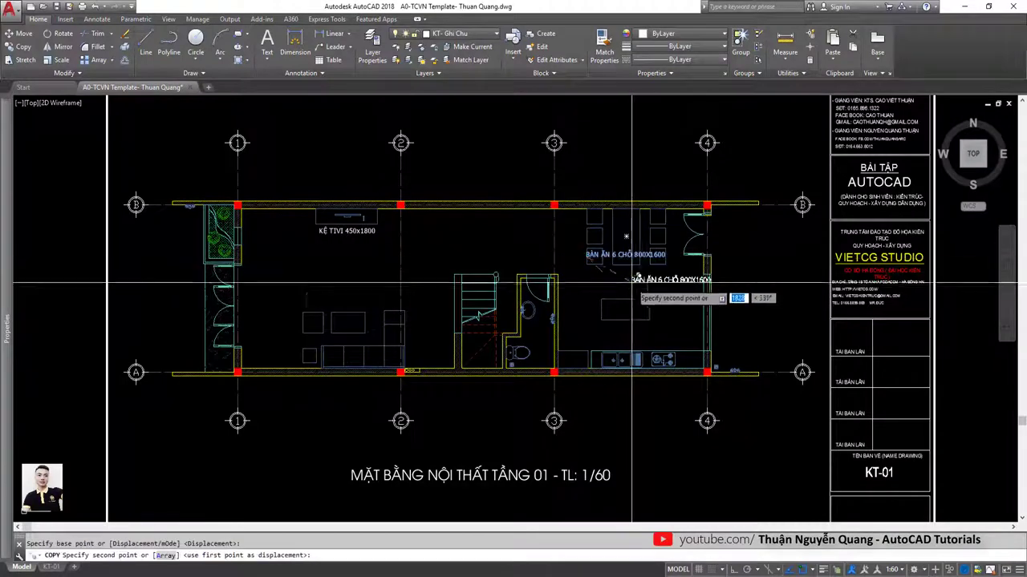
{"action": "left_click", "coordinate": [592, 308]}
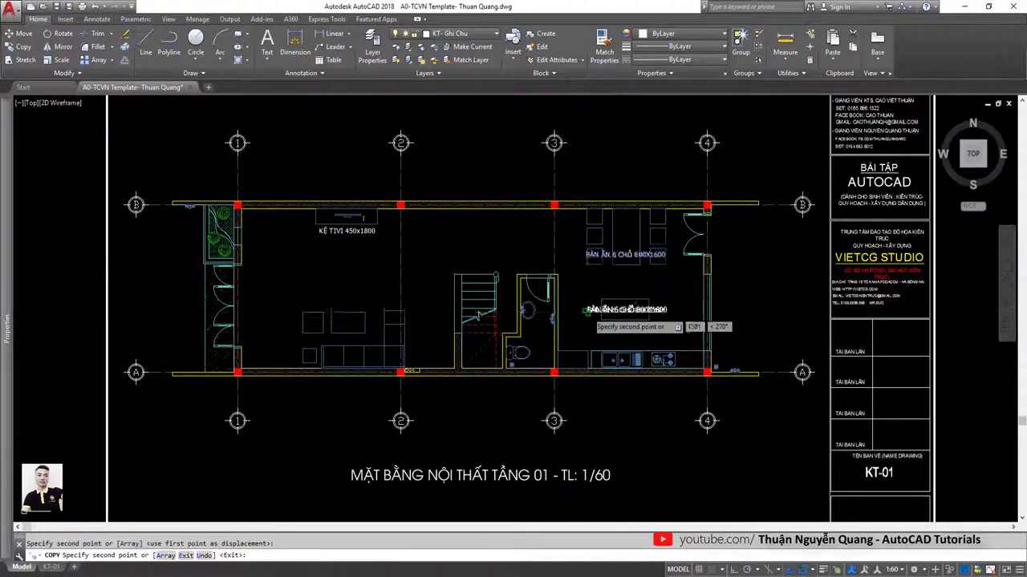
{"action": "key", "text": "Return"}
{"action": "scroll", "coordinate": [619, 308], "scroll_direction": "up", "scroll_amount": 4}
{"action": "double_click", "coordinate": [535, 316]}
{"action": "type", "text": "BÀN"}
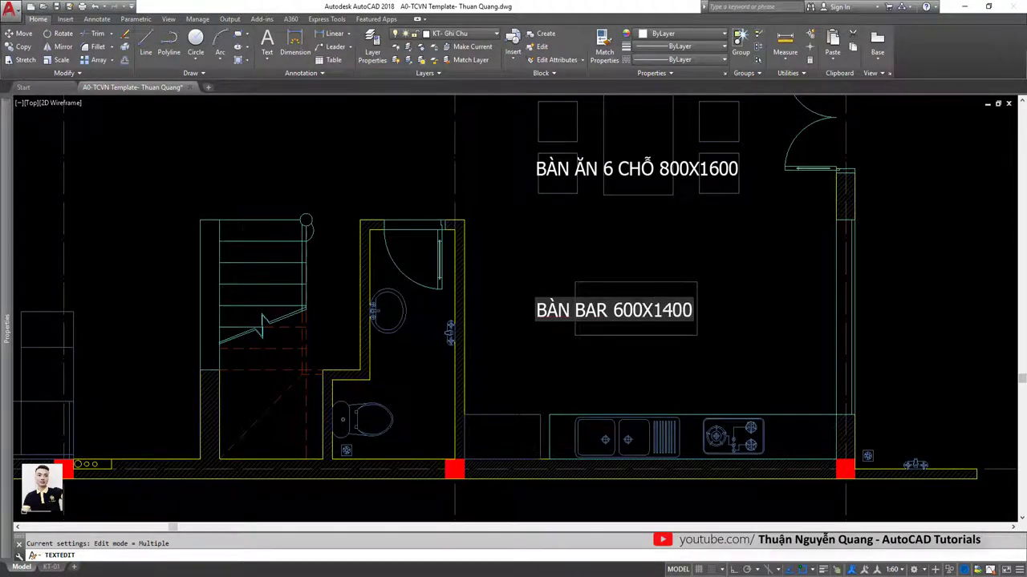
{"action": "key", "text": "Escape"}
Move the BÀN BAR 600X1400 label below the bar table, checking the reference photo.
{"action": "left_click", "coordinate": [634, 310]}
{"action": "type", "text": "m"}
{"action": "key", "text": "Return"}
{"action": "left_click", "coordinate": [636, 310]}
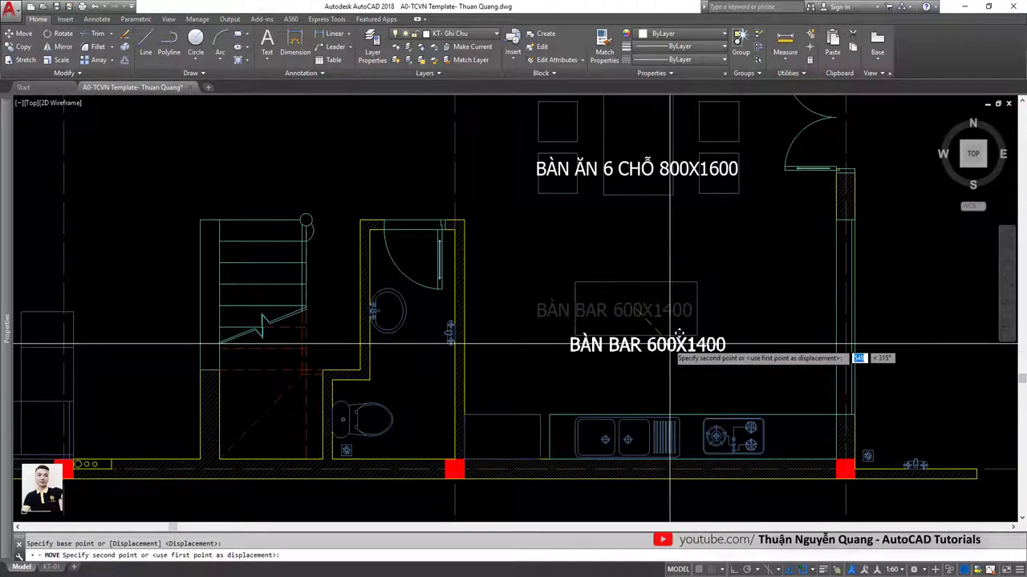
{"action": "left_click", "coordinate": [673, 335]}
{"action": "key", "text": "alt+Tab"}
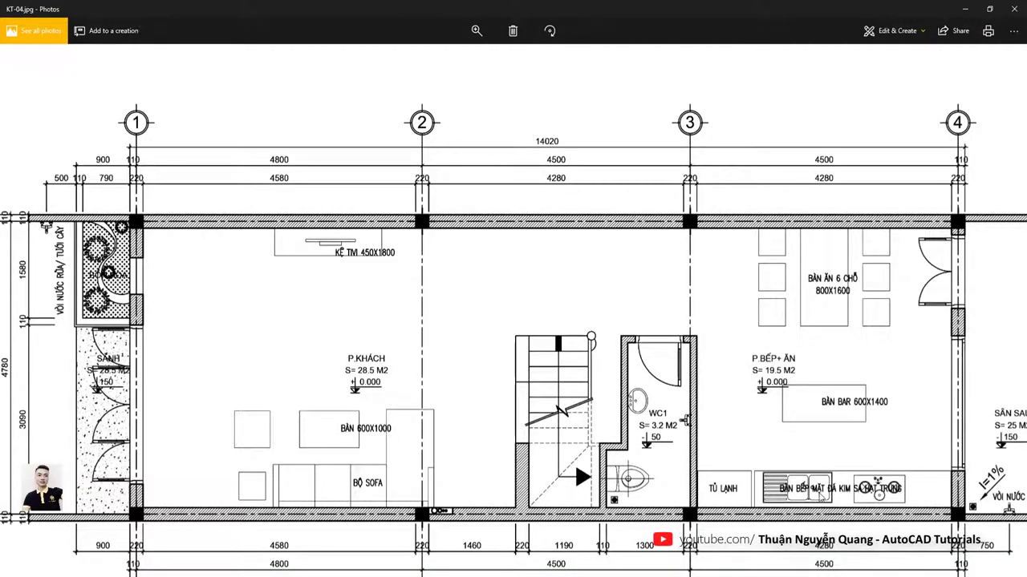
{"action": "key", "text": "alt+Tab"}
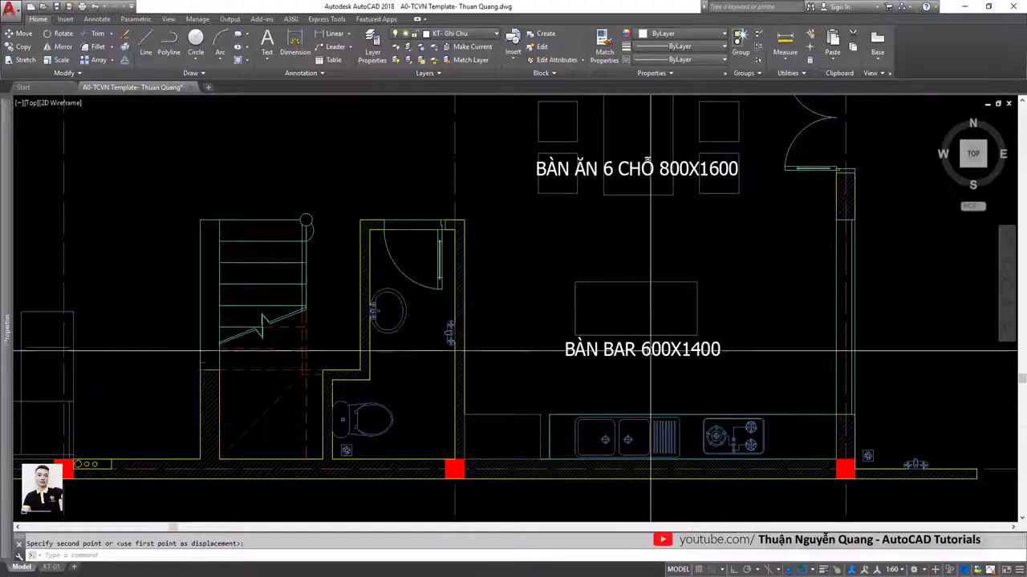
{"action": "type", "text": "co"}
{"action": "key", "text": "Return"}
Copy the bar label to the kitchen, retype it 'TỦ LẠNH', and position it at the fridge.
{"action": "left_click", "coordinate": [655, 346]}
{"action": "left_click", "coordinate": [528, 434]}
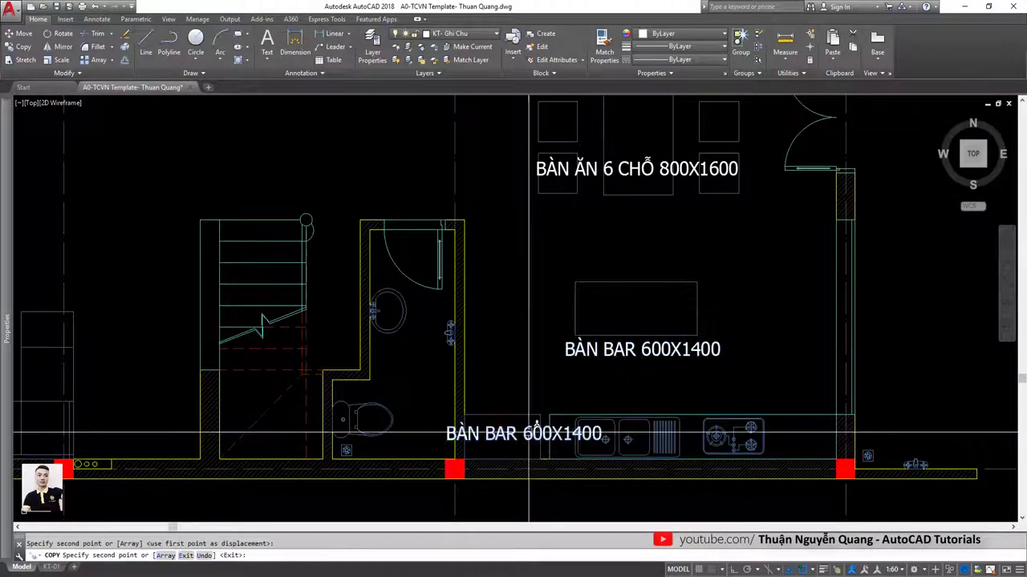
{"action": "double_click", "coordinate": [523, 434]}
{"action": "type", "text": "TỦ LẠNH"}
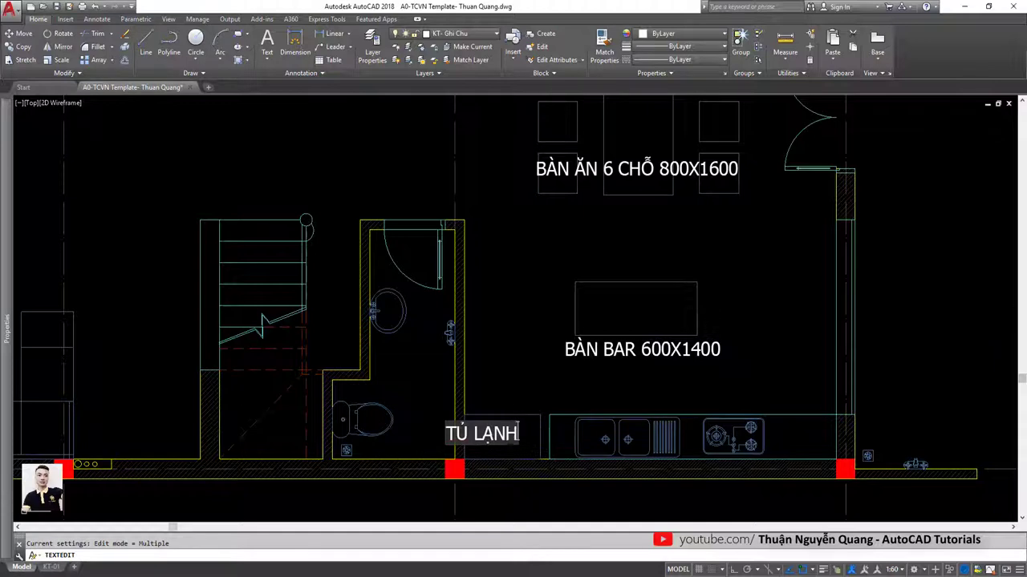
{"action": "key", "text": "Escape"}
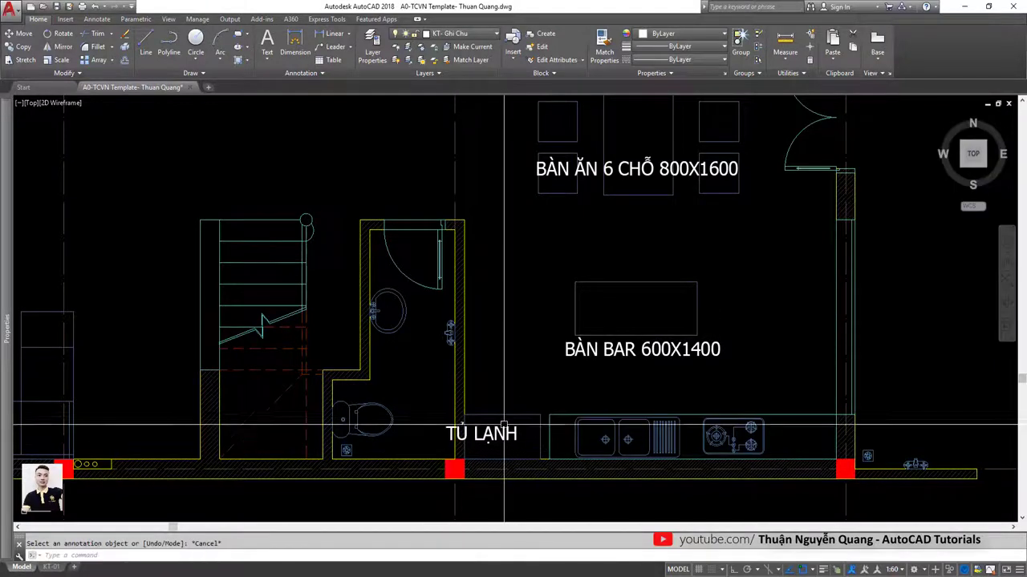
{"action": "left_click", "coordinate": [481, 434]}
{"action": "type", "text": "m"}
{"action": "key", "text": "Return"}
{"action": "left_click", "coordinate": [446, 440]}
{"action": "scroll", "coordinate": [505, 447], "scroll_direction": "up", "scroll_amount": 5}
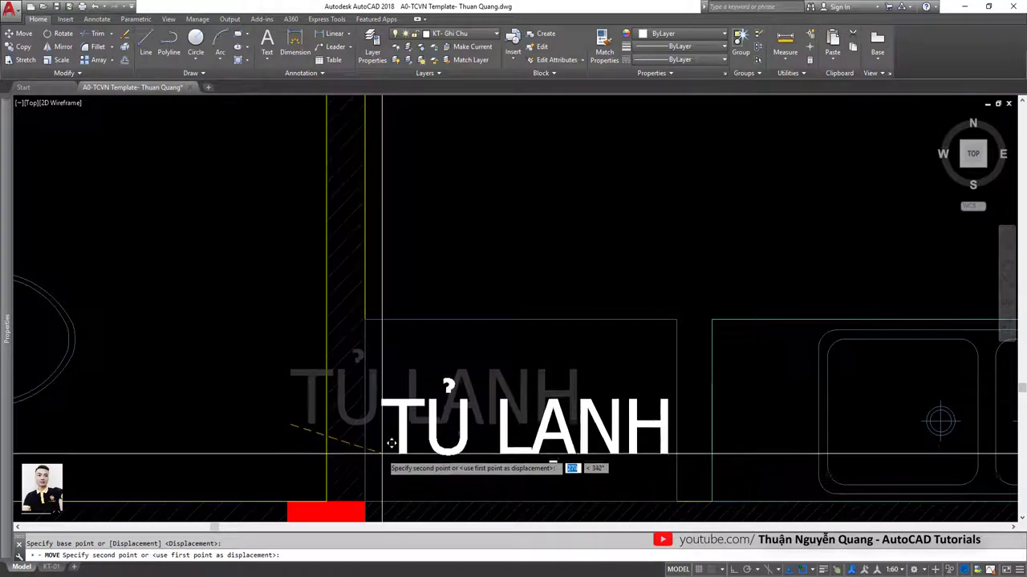
{"action": "key", "text": "Escape"}
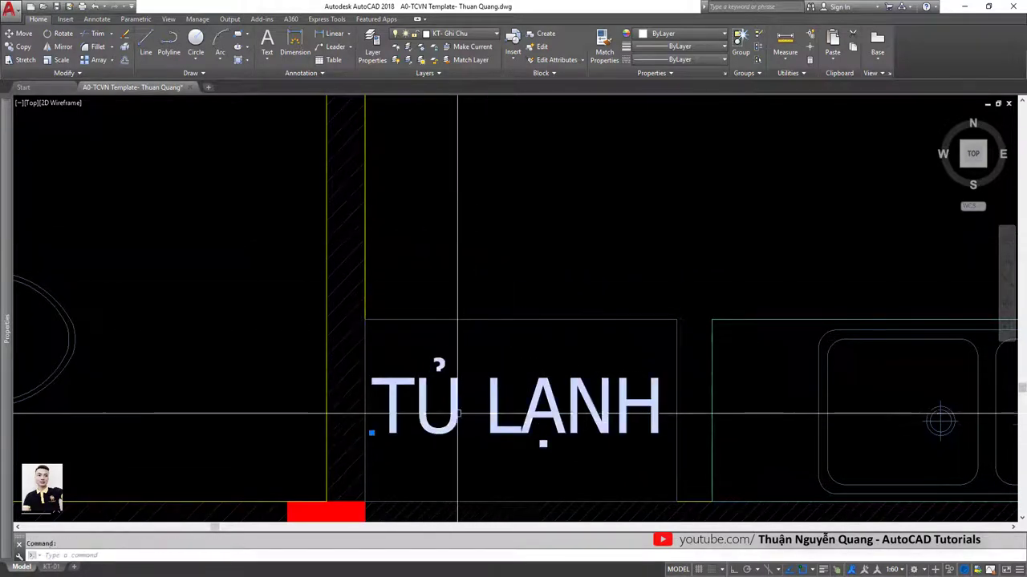
Copy the TỦ LẠNH label above the sink and retype it 'BÀN BẾP MẶT ĐÁ'.
{"action": "scroll", "coordinate": [449, 385], "scroll_direction": "down", "scroll_amount": 4}
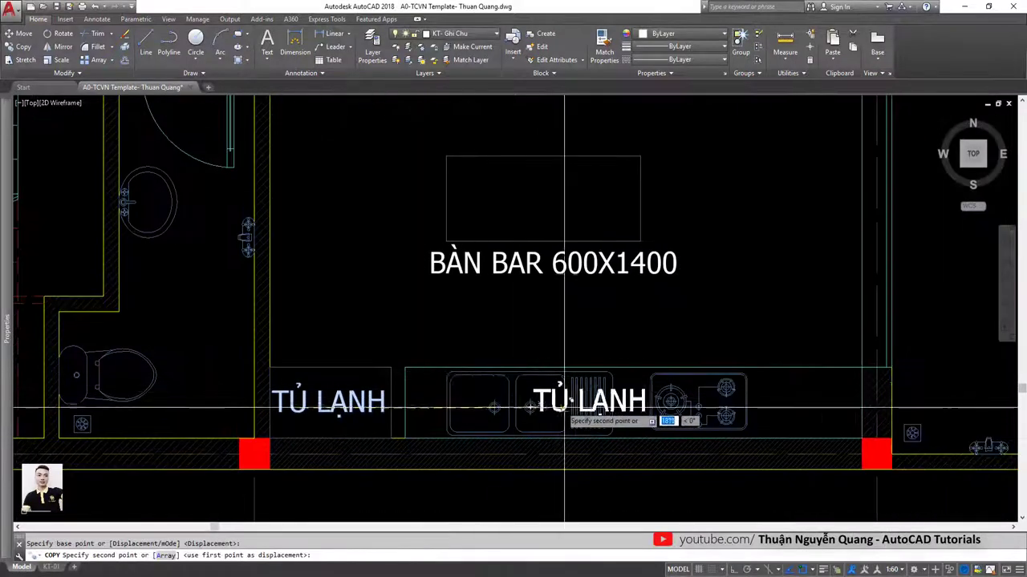
{"action": "scroll", "coordinate": [561, 412], "scroll_direction": "up", "scroll_amount": 2}
{"action": "scroll", "coordinate": [593, 413], "scroll_direction": "down", "scroll_amount": 2}
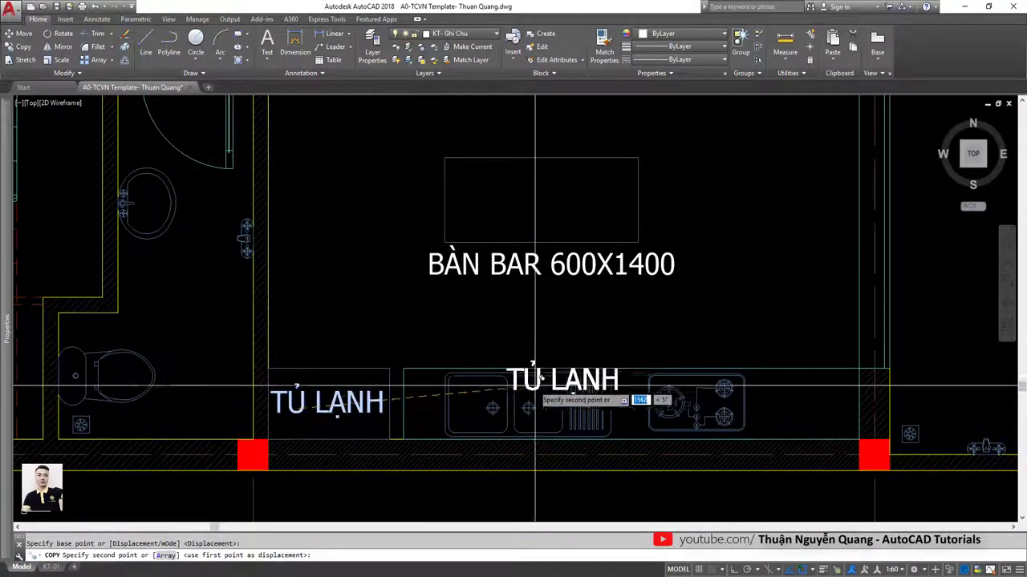
{"action": "left_click", "coordinate": [511, 343]}
{"action": "key", "text": "Escape"}
{"action": "left_click", "coordinate": [510, 343]}
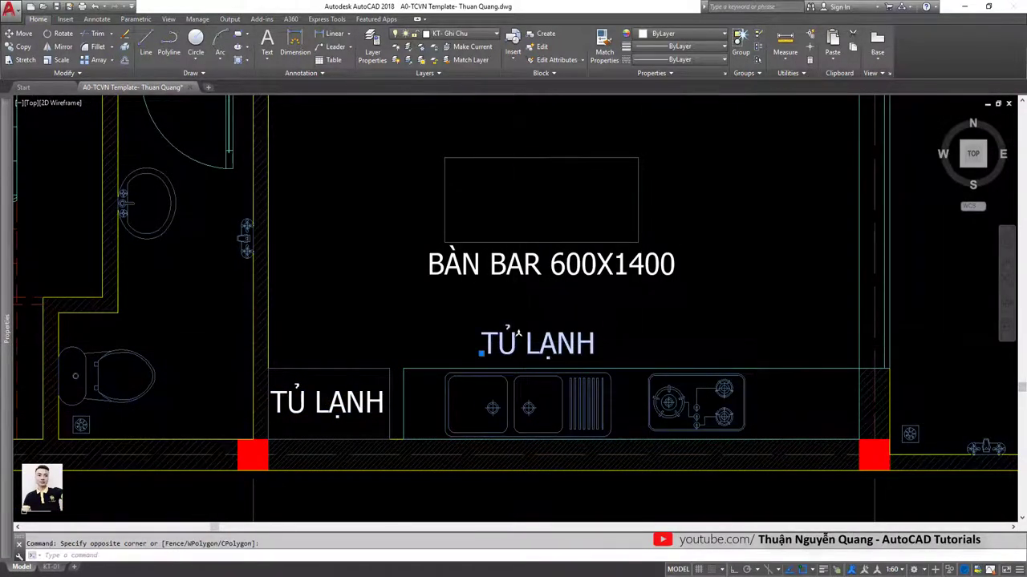
{"action": "left_click", "coordinate": [478, 330]}
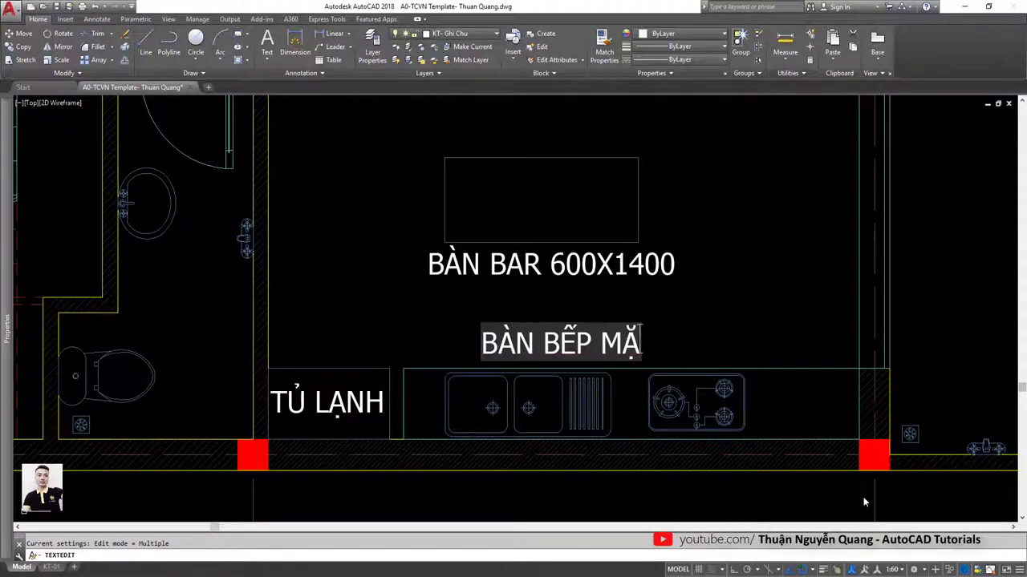
{"action": "key", "text": "Escape"}
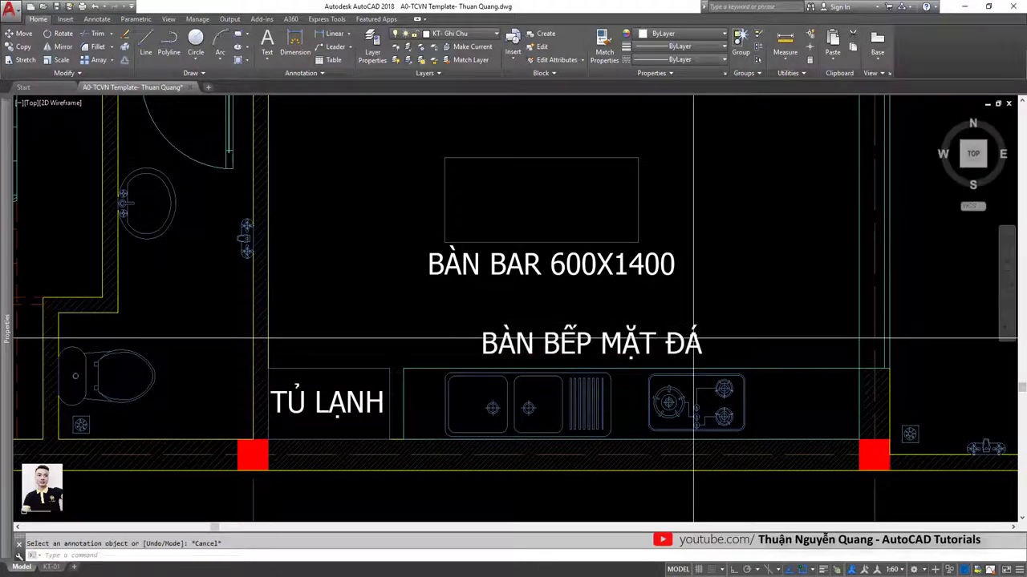
Move the BÀN BẾP MẶT ĐÁ label onto the kitchen counter.
{"action": "left_click", "coordinate": [629, 346]}
{"action": "type", "text": "m"}
{"action": "key", "text": "space"}
{"action": "left_click", "coordinate": [628, 345]}
{"action": "left_click", "coordinate": [631, 380]}
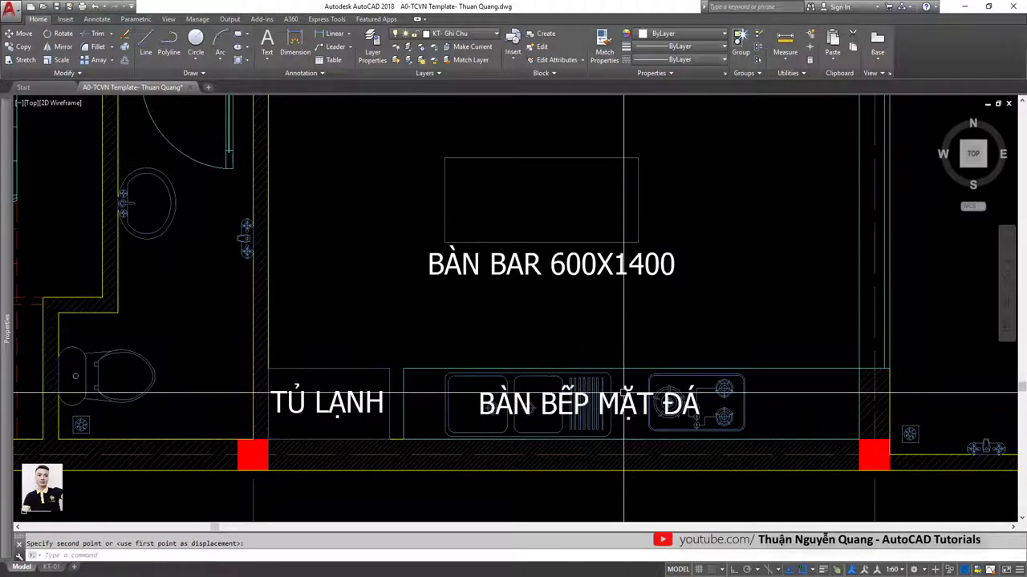
{"action": "scroll", "coordinate": [631, 380], "scroll_direction": "down", "scroll_amount": 5}
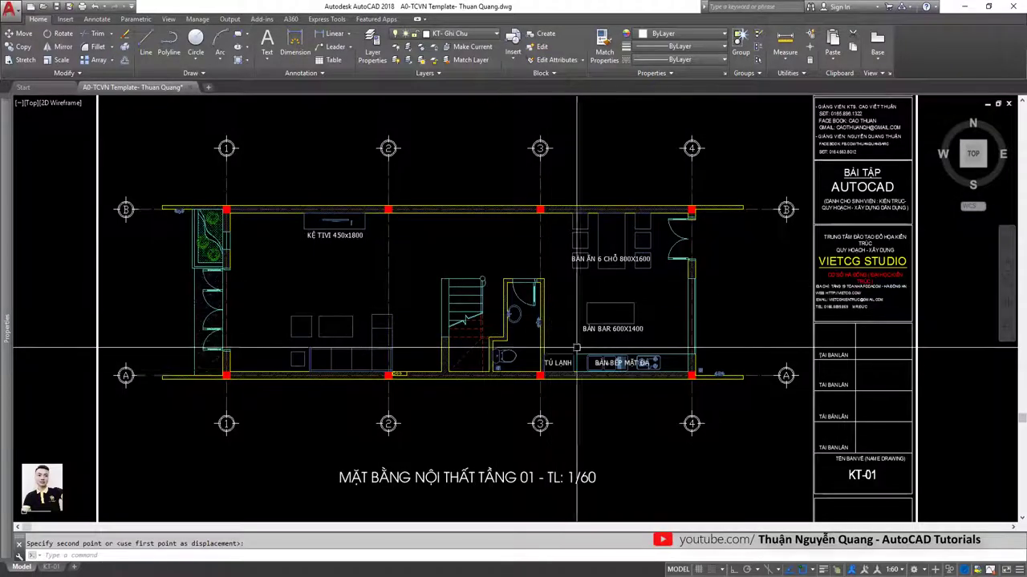
{"action": "scroll", "coordinate": [574, 320], "scroll_direction": "up", "scroll_amount": 3}
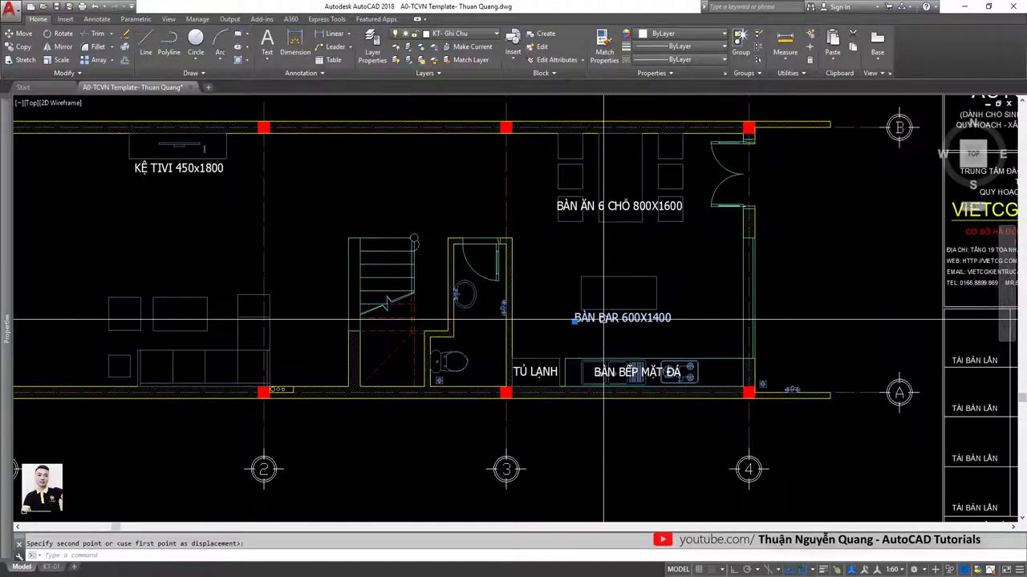
Copy the BÀN BAR label into the living room and retype it 'PHÒNG KHÁCH'.
{"action": "key", "text": "c"}
{"action": "key", "text": "o"}
{"action": "key", "text": "space"}
{"action": "left_click", "coordinate": [574, 320]}
{"action": "middle_click_drag", "start_coordinate": [575, 320], "coordinate": [751, 386]}
{"action": "left_click", "coordinate": [338, 321]}
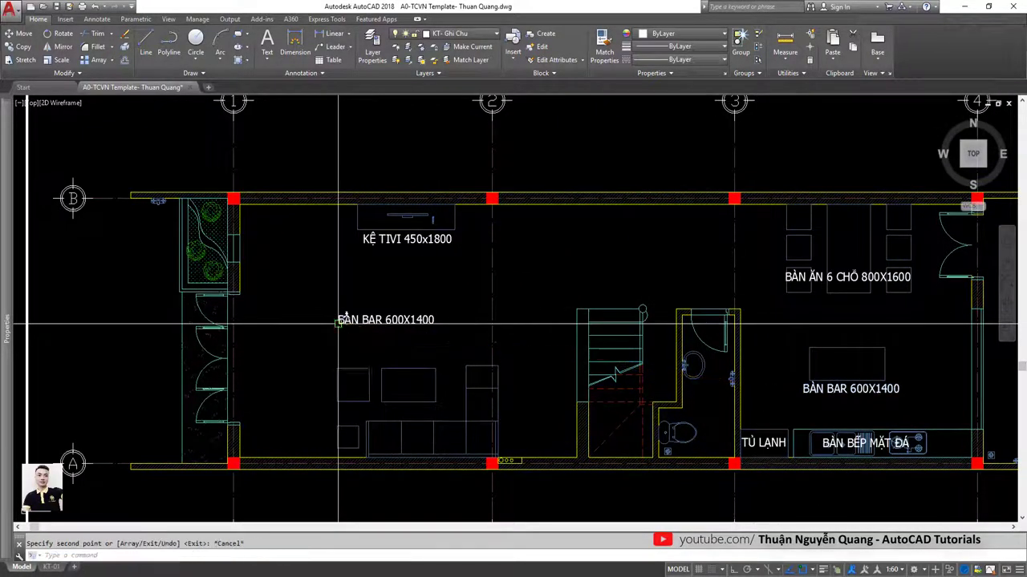
{"action": "key", "text": "Escape"}
{"action": "double_click", "coordinate": [386, 320]}
{"action": "type", "text": "PHO"}
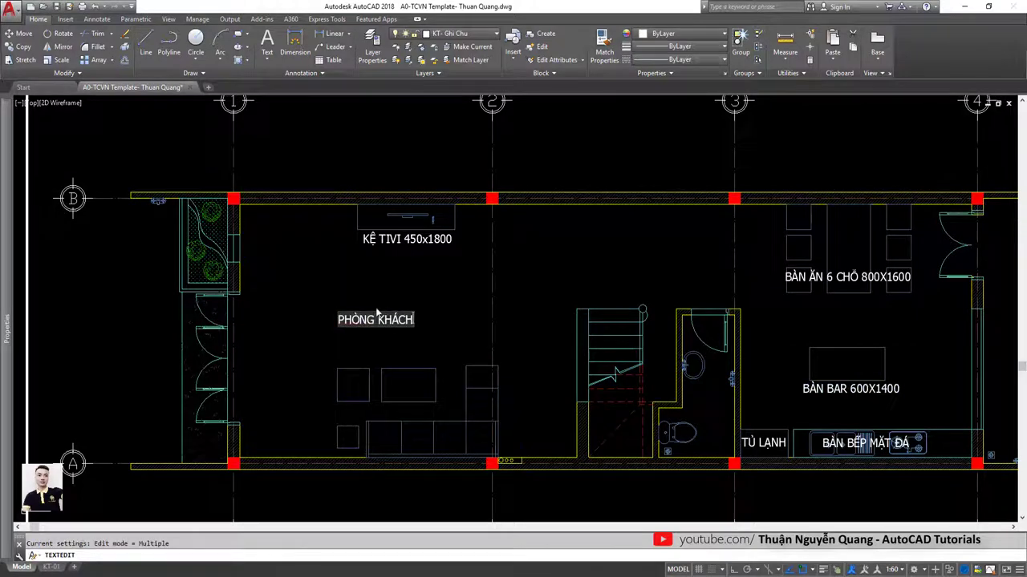
{"action": "key", "text": "Escape"}
Copy the PHÒNG KHÁCH label into the kitchen and retype it 'BẾP + ĂN'.
{"action": "left_click", "coordinate": [377, 319]}
{"action": "key", "text": "c"}
{"action": "key", "text": "o"}
{"action": "key", "text": "space"}
{"action": "left_click", "coordinate": [377, 319]}
{"action": "scroll", "coordinate": [492, 391], "scroll_direction": "up", "scroll_amount": 3}
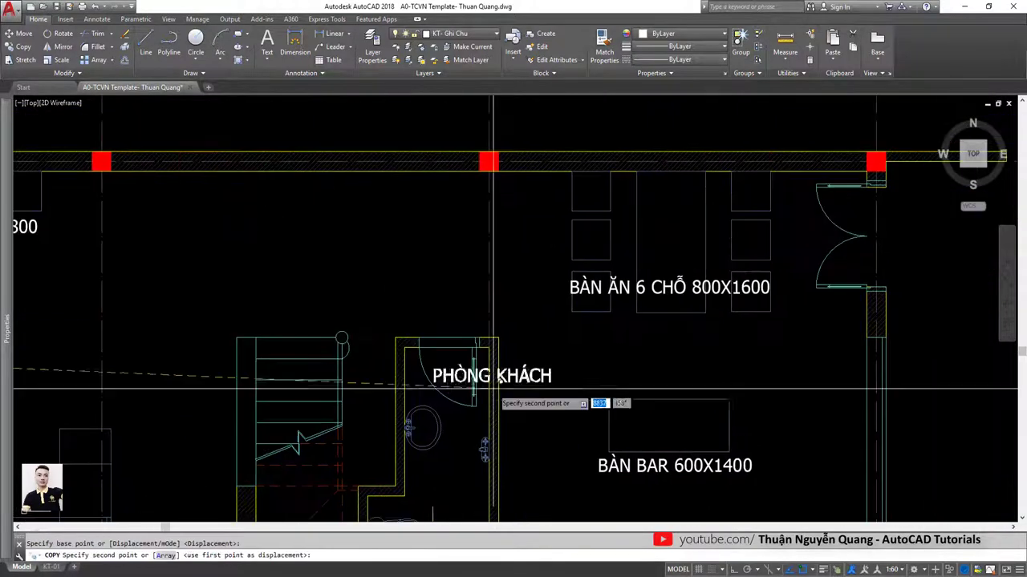
{"action": "left_click", "coordinate": [566, 365]}
{"action": "key", "text": "Escape"}
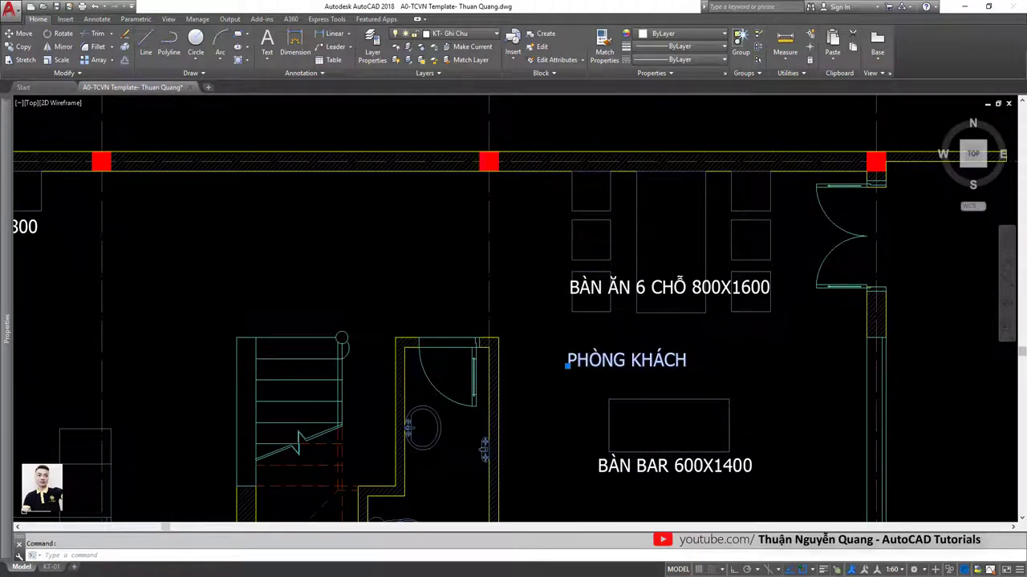
{"action": "double_click", "coordinate": [567, 365]}
{"action": "type", "text": "BE"}
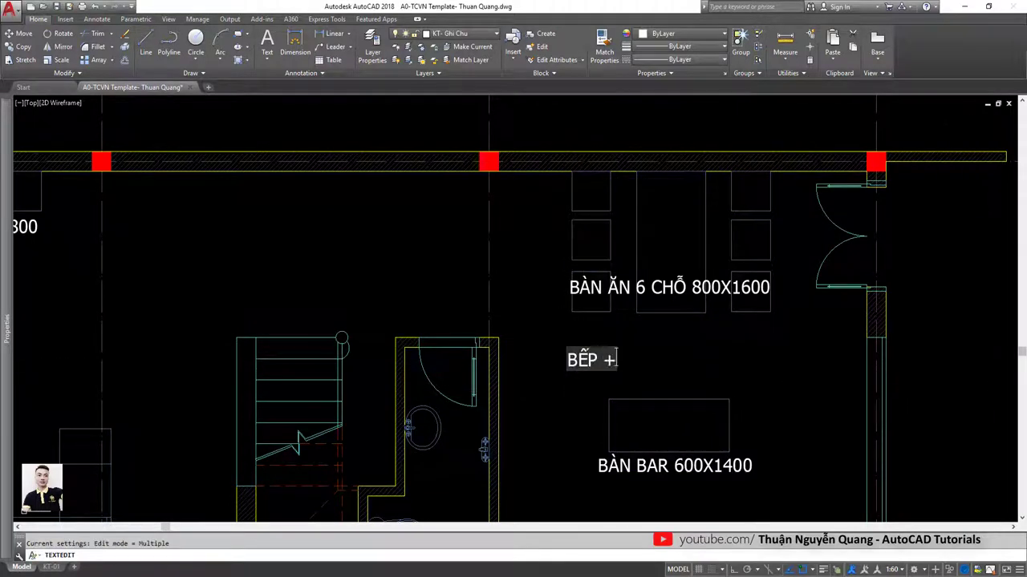
{"action": "key", "text": "Return"}
{"action": "key", "text": "Escape"}
Reposition the BÀN BAR 600X1400 label and raise the BÀN ĂN 6 CHỖ 800X1600 label.
{"action": "scroll", "coordinate": [615, 322], "scroll_direction": "down", "scroll_amount": 5}
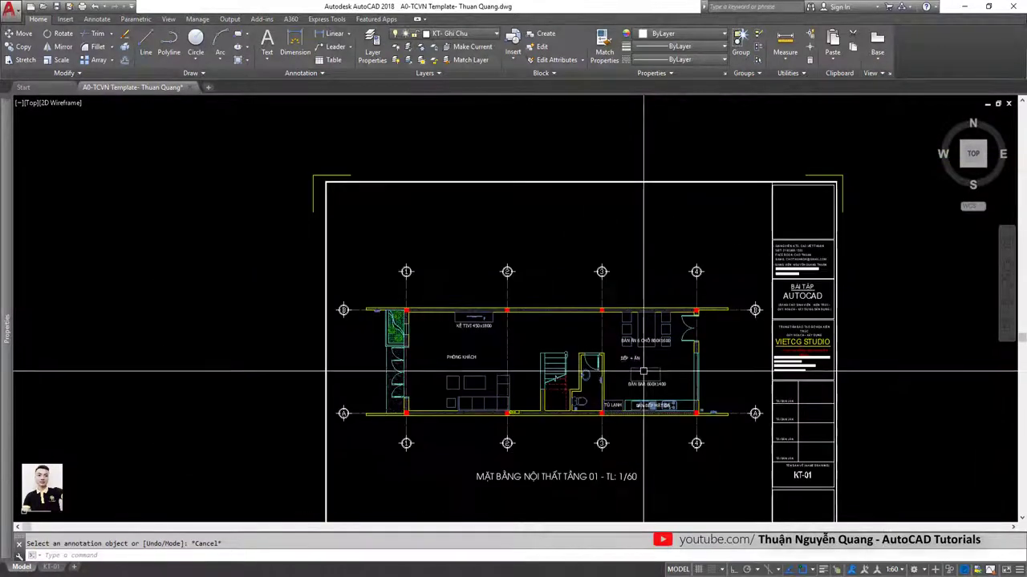
{"action": "scroll", "coordinate": [649, 379], "scroll_direction": "up", "scroll_amount": 5}
{"action": "left_click", "coordinate": [641, 409]}
{"action": "type", "text": "m"}
{"action": "key", "text": "Return"}
{"action": "left_click", "coordinate": [648, 425]}
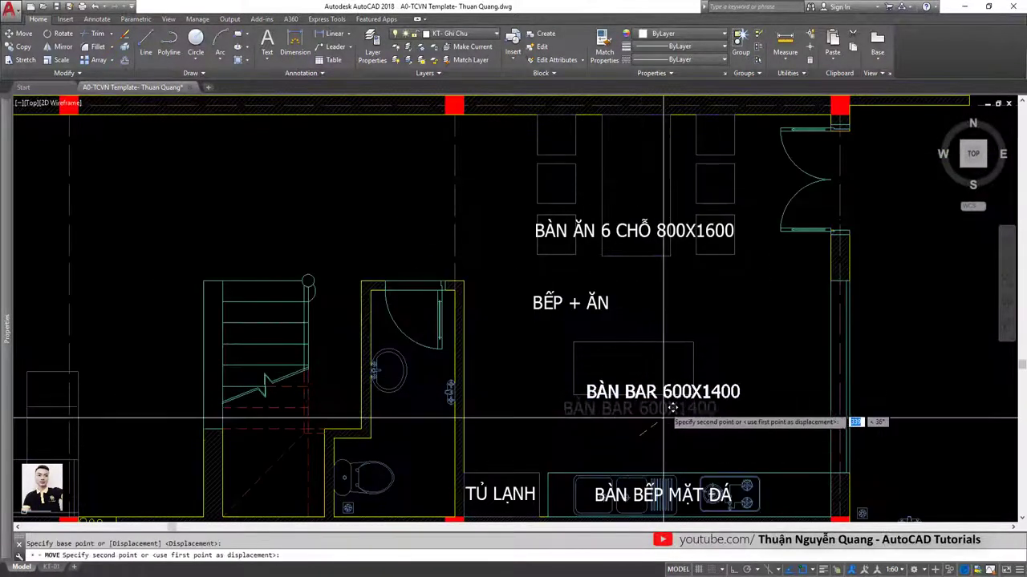
{"action": "left_click", "coordinate": [642, 388]}
{"action": "scroll", "coordinate": [633, 377], "scroll_direction": "down", "scroll_amount": 3}
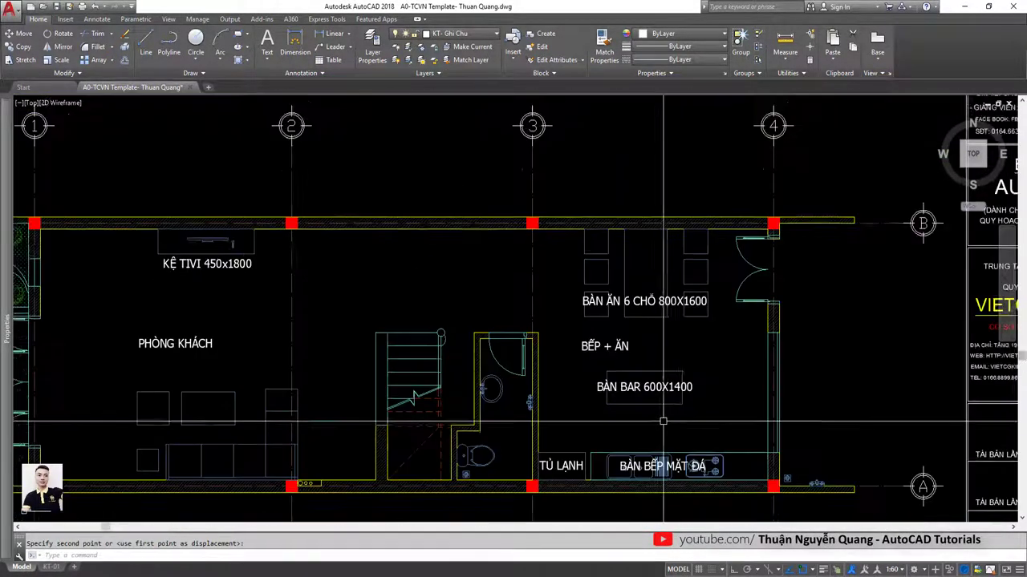
{"action": "middle_click_drag", "start_coordinate": [631, 302], "coordinate": [704, 280]}
{"action": "left_click", "coordinate": [737, 305]}
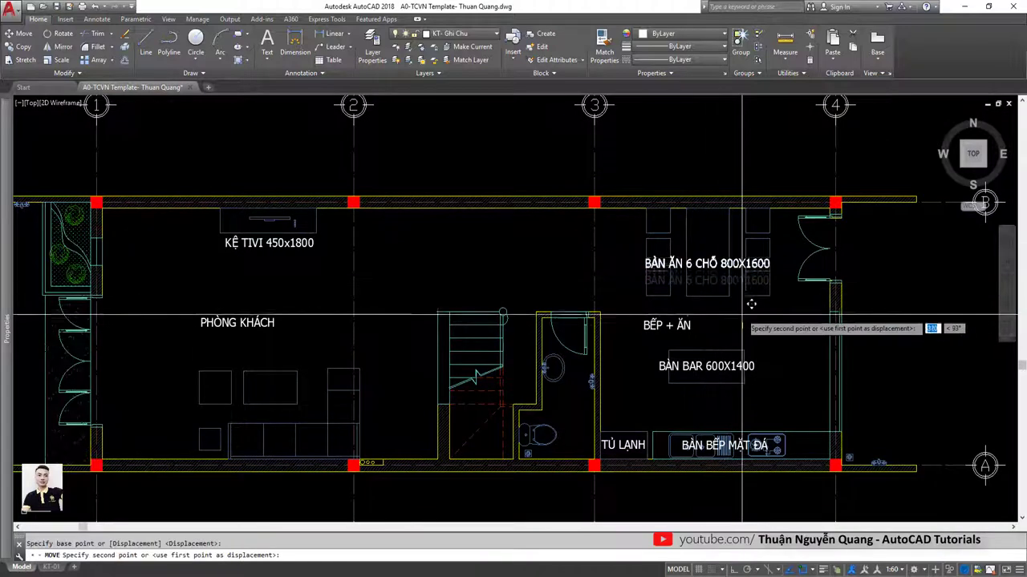
Move the KỆ TIVI 450x1800 label to just below the TV shelf.
{"action": "middle_click_drag", "start_coordinate": [268, 243], "coordinate": [329, 292]}
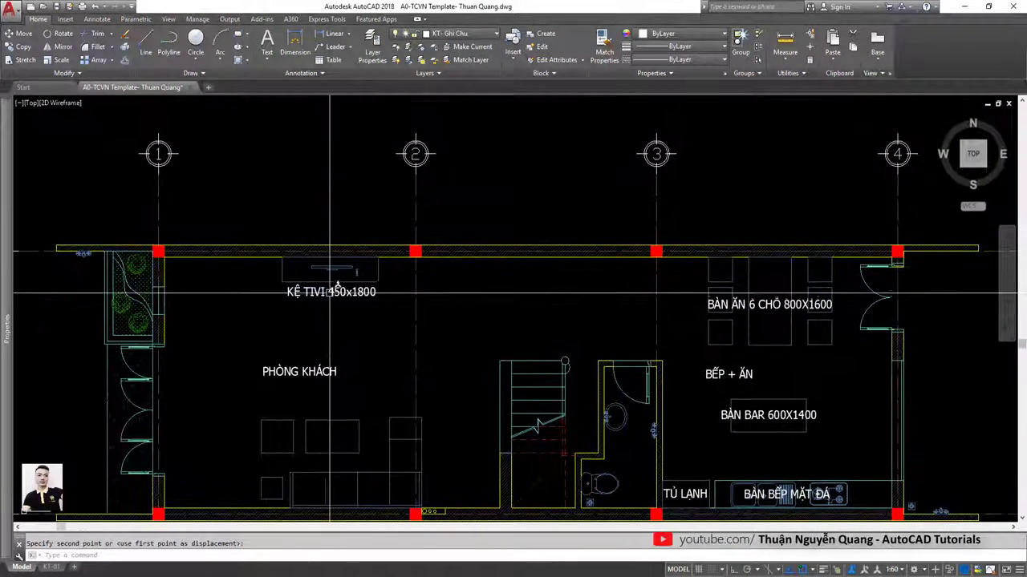
{"action": "key", "text": "space"}
{"action": "left_click", "coordinate": [329, 295]}
{"action": "scroll", "coordinate": [342, 293], "scroll_direction": "up", "scroll_amount": 2}
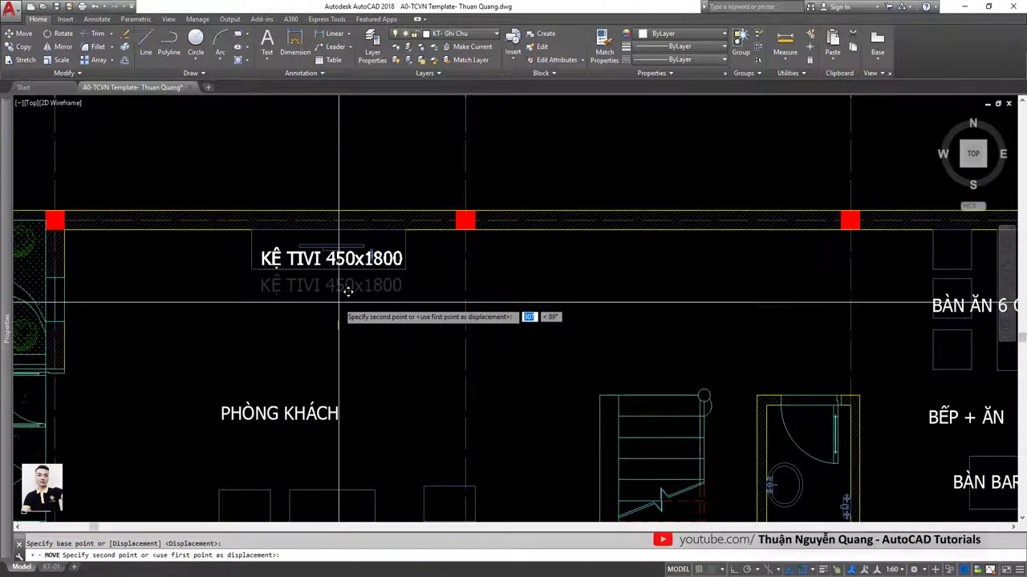
{"action": "scroll", "coordinate": [333, 301], "scroll_direction": "up", "scroll_amount": 2}
{"action": "left_click", "coordinate": [344, 355]}
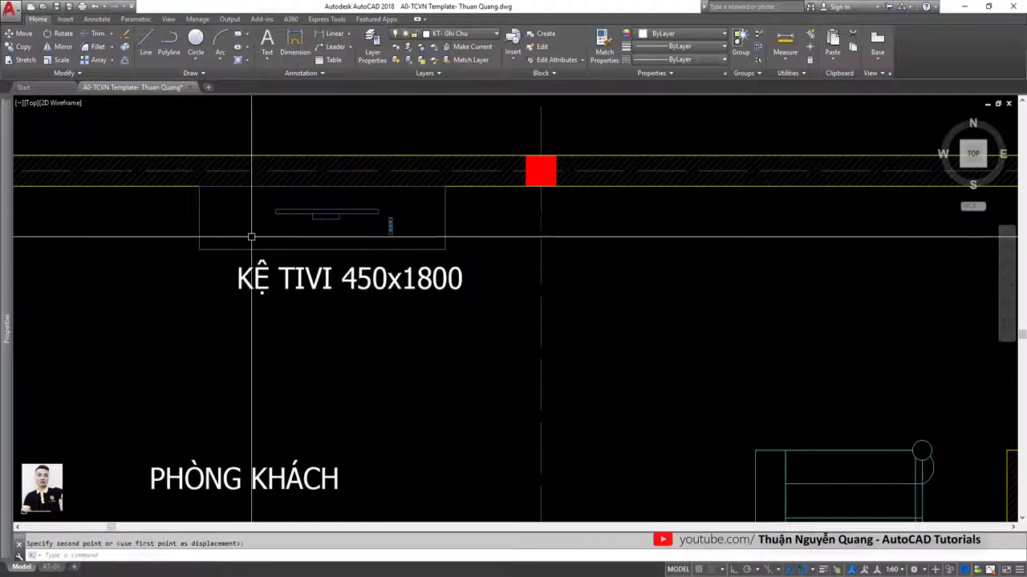
{"action": "middle_click_drag", "start_coordinate": [254, 296], "coordinate": [281, 319]}
Draw a first leader with LE, bent and ending under the label, with no text.
{"action": "type", "text": "L"}
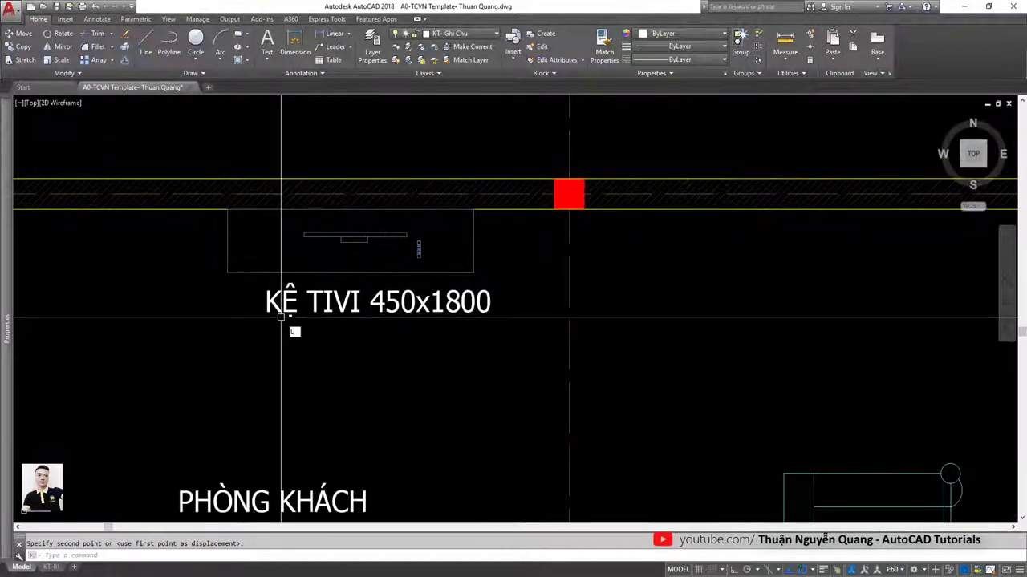
{"action": "type", "text": "E"}
{"action": "key", "text": "Return"}
{"action": "scroll", "coordinate": [255, 272], "scroll_direction": "up", "scroll_amount": 4}
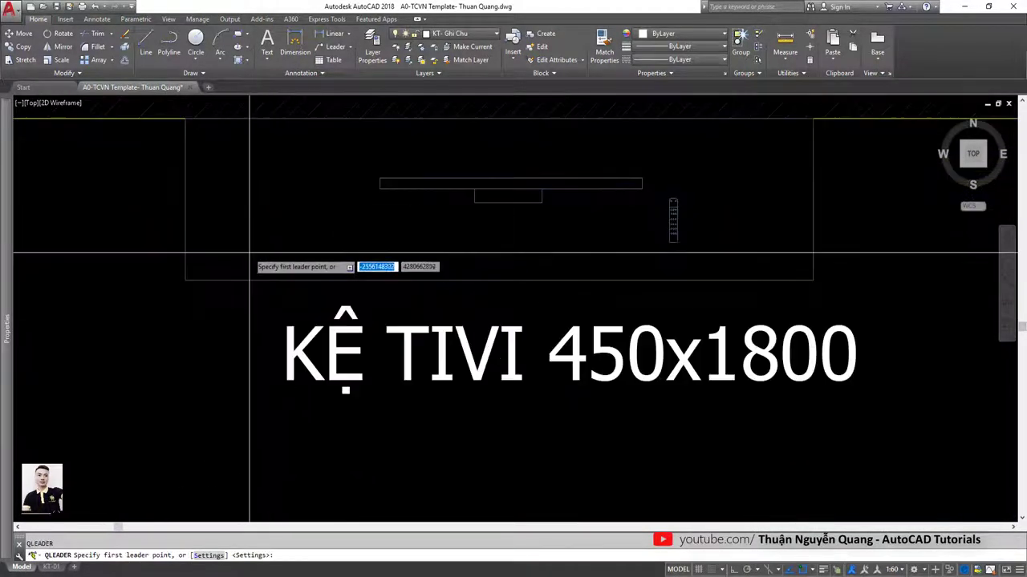
{"action": "left_click", "coordinate": [221, 237]}
{"action": "left_click", "coordinate": [269, 411]}
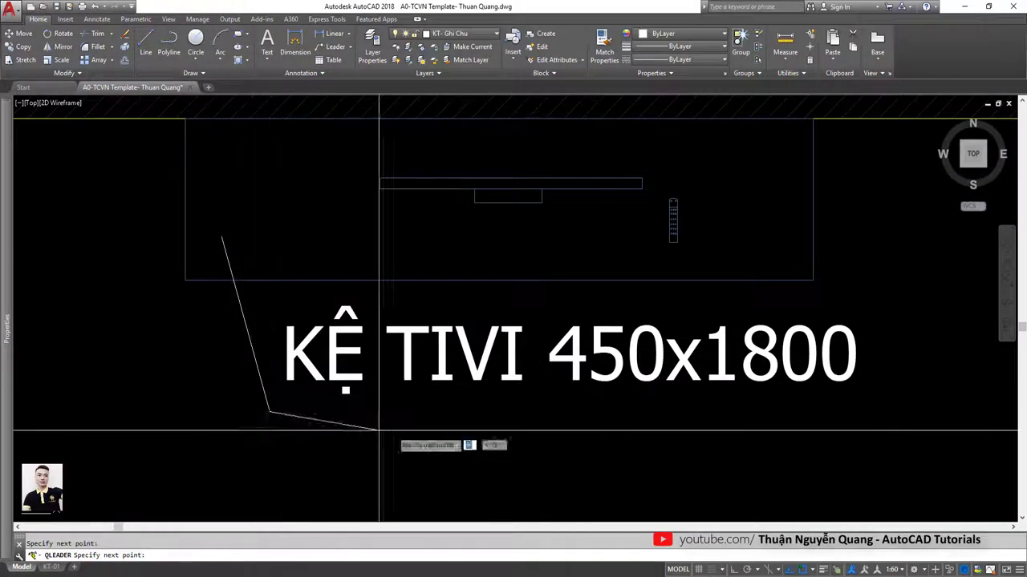
{"action": "left_click", "coordinate": [828, 412]}
{"action": "key", "text": "Escape"}
Check the new leader, then pan the plan toward the kitchen.
{"action": "scroll", "coordinate": [516, 398], "scroll_direction": "down", "scroll_amount": 4}
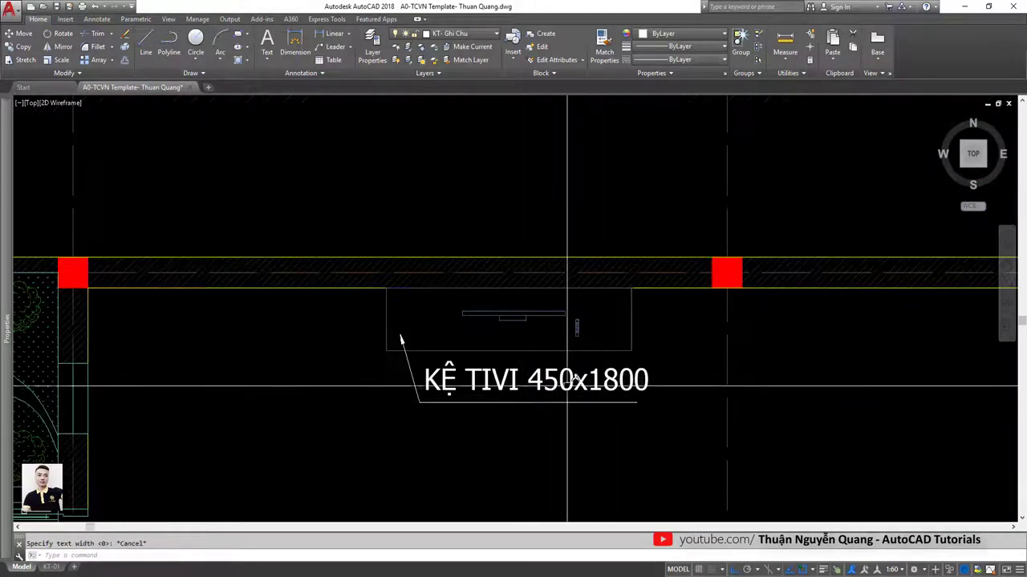
{"action": "scroll", "coordinate": [623, 401], "scroll_direction": "up", "scroll_amount": 2}
{"action": "left_click", "coordinate": [635, 398]}
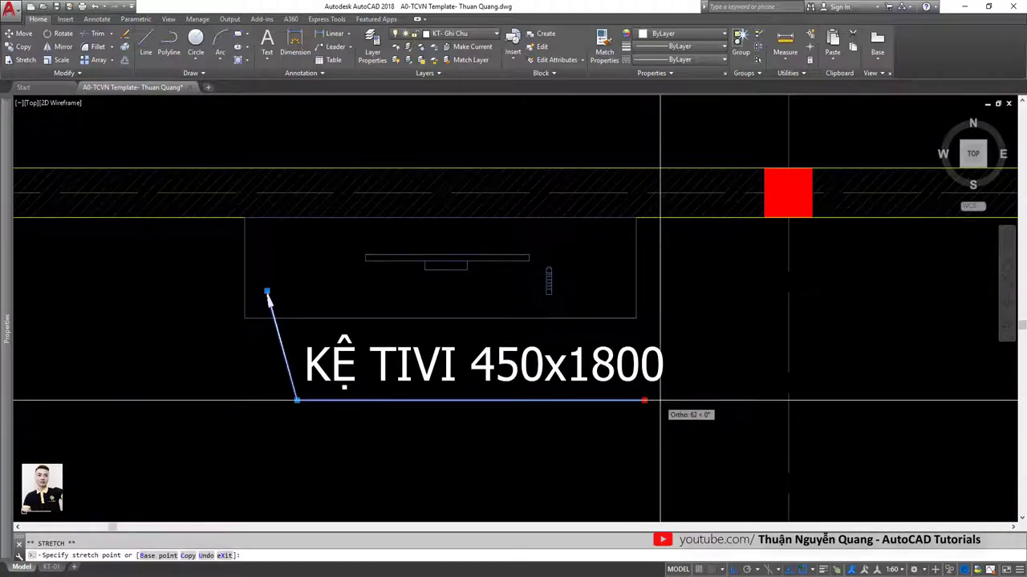
{"action": "key", "text": "Escape"}
{"action": "scroll", "coordinate": [453, 367], "scroll_direction": "down", "scroll_amount": 4}
{"action": "scroll", "coordinate": [453, 366], "scroll_direction": "down", "scroll_amount": 2}
{"action": "scroll", "coordinate": [802, 369], "scroll_direction": "up", "scroll_amount": 2}
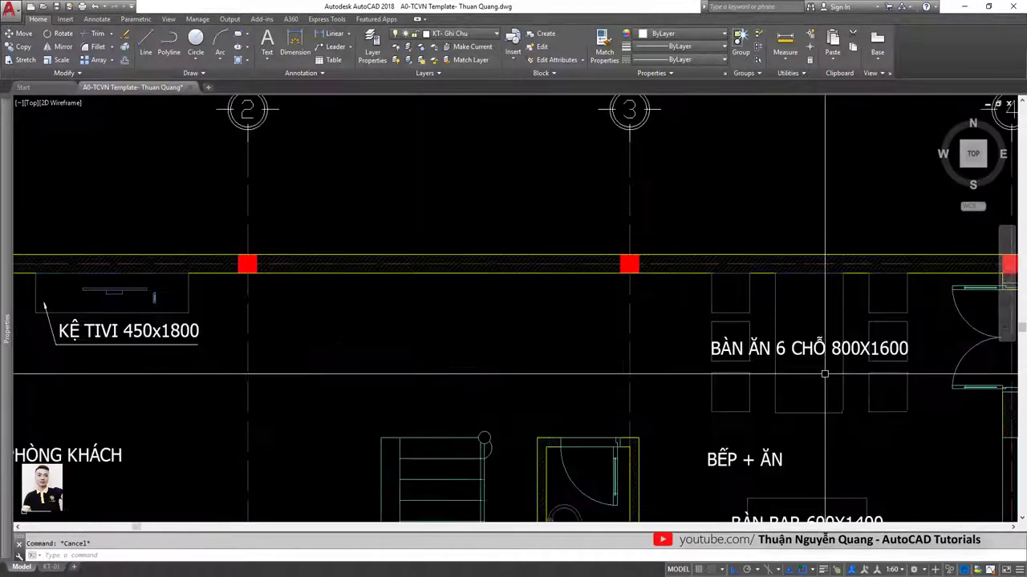
{"action": "middle_click_drag", "start_coordinate": [826, 470], "coordinate": [640, 414]}
{"action": "scroll", "coordinate": [639, 415], "scroll_direction": "down", "scroll_amount": 2}
{"action": "scroll", "coordinate": [639, 417], "scroll_direction": "up", "scroll_amount": 2}
{"action": "scroll", "coordinate": [639, 411], "scroll_direction": "down", "scroll_amount": 2}
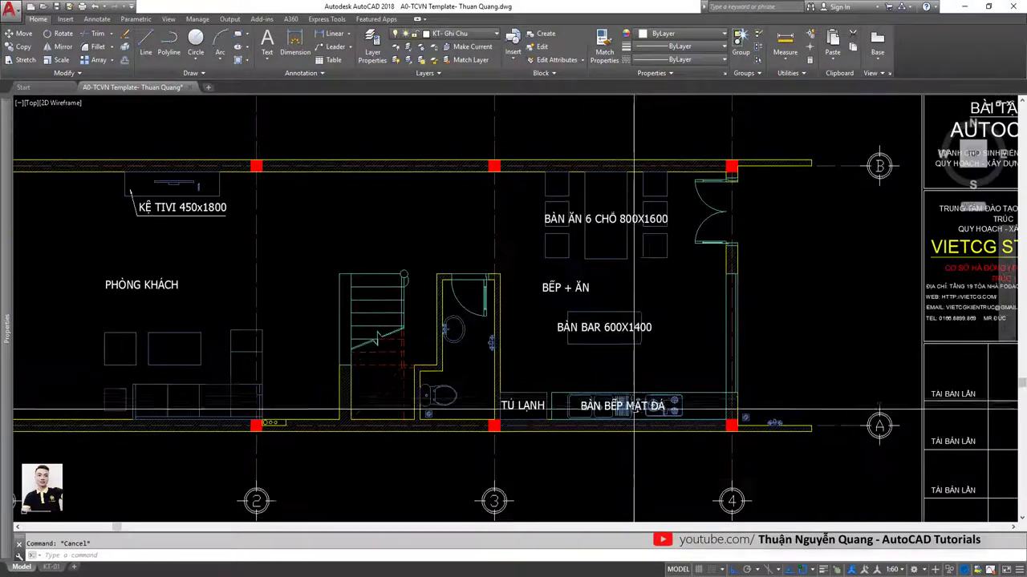
{"action": "scroll", "coordinate": [642, 411], "scroll_direction": "up", "scroll_amount": 3}
Move the BÀN BẾP MẶT ĐÁ label above the sink, with Ortho off.
{"action": "type", "text": "m"}
{"action": "key", "text": "Return"}
{"action": "left_click", "coordinate": [613, 397]}
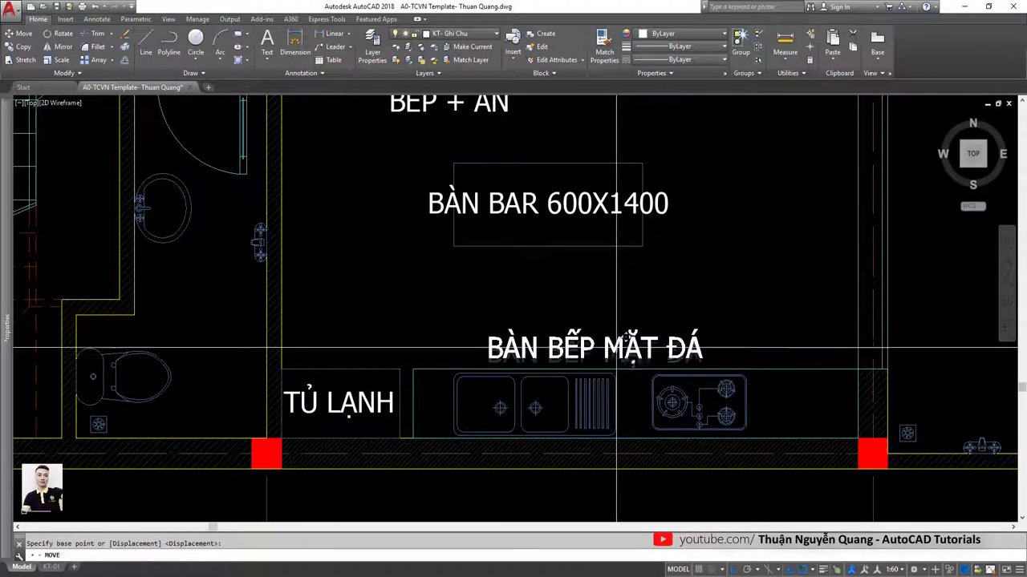
{"action": "left_click", "coordinate": [556, 365]}
{"action": "key", "text": "space"}
{"action": "left_click", "coordinate": [574, 316]}
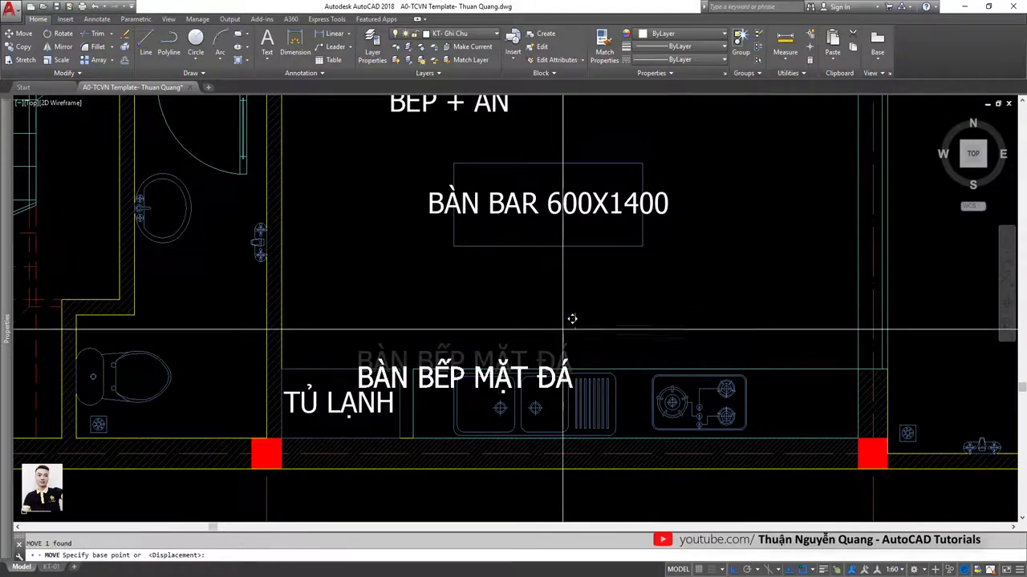
{"action": "key", "text": "F8"}
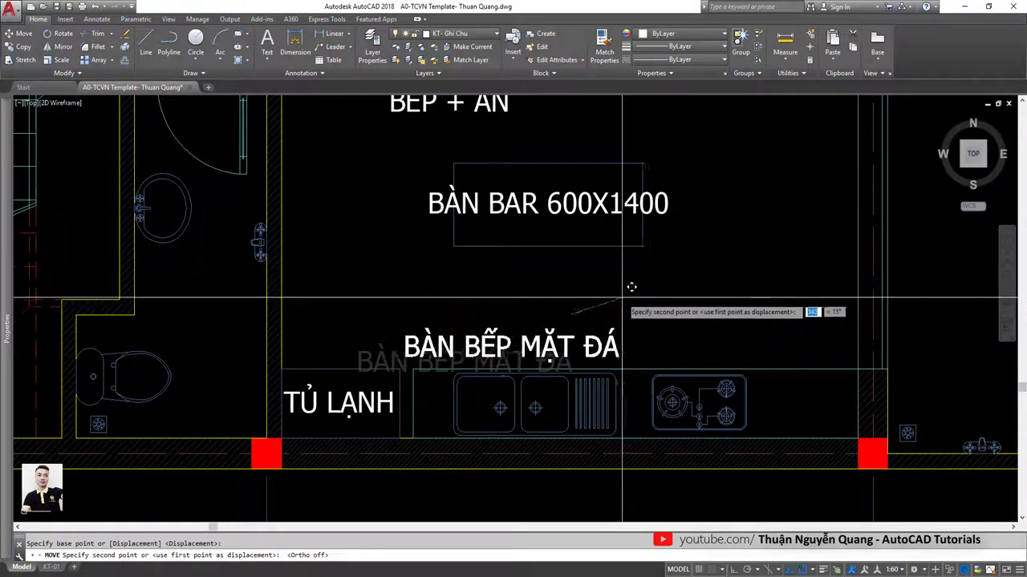
{"action": "left_click", "coordinate": [638, 313]}
{"action": "left_click", "coordinate": [521, 343]}
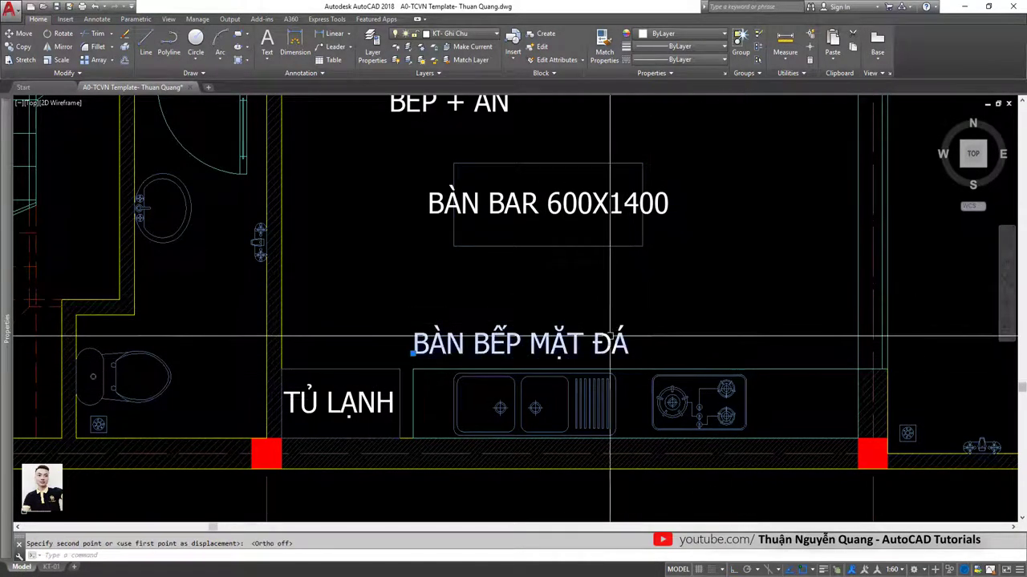
{"action": "key", "text": "space"}
{"action": "left_click", "coordinate": [652, 331]}
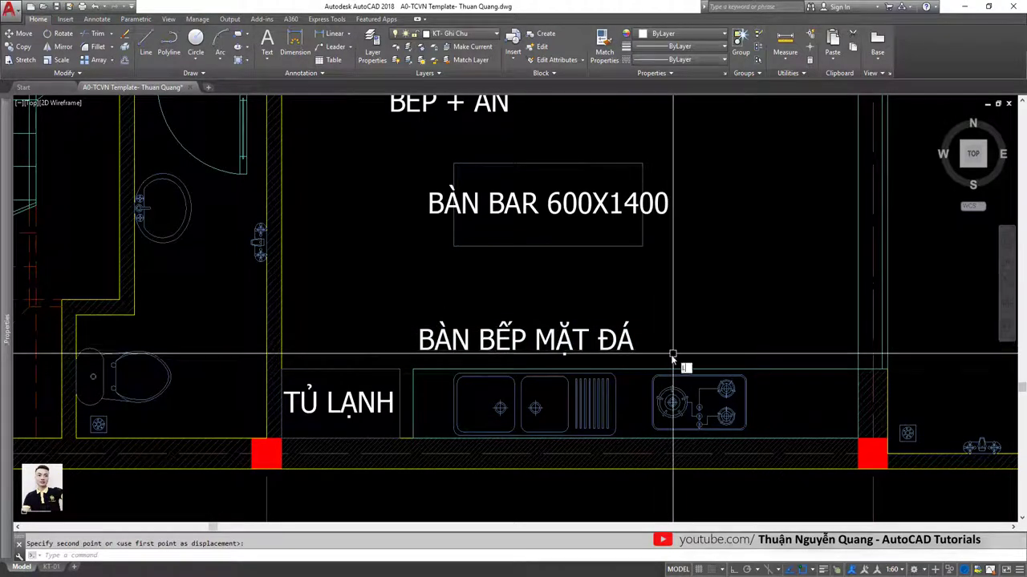
{"action": "type", "text": "LE"}
Draw a leader from the counter near the hob to a horizontal tail under the label, without text.
{"action": "key", "text": "Return"}
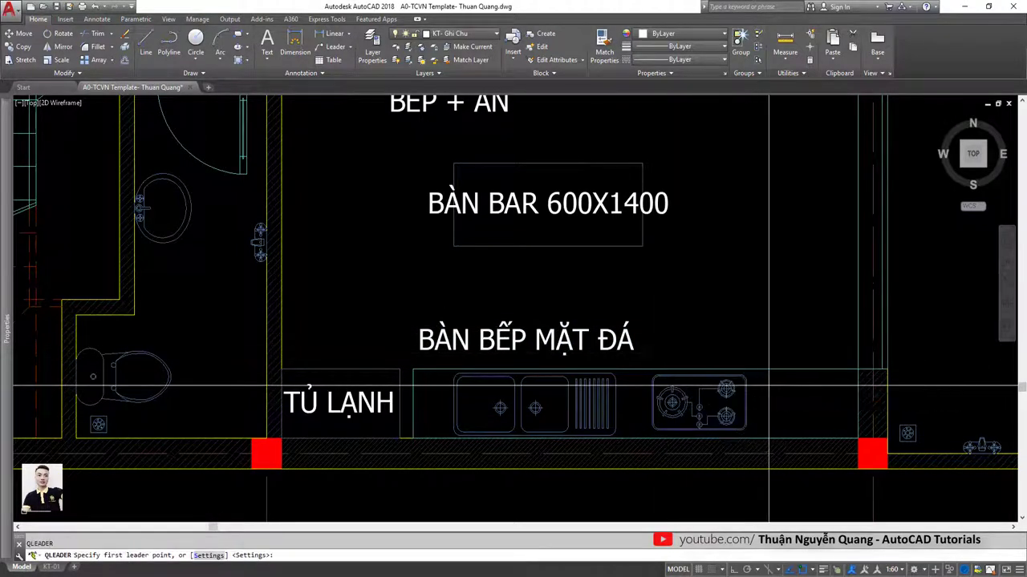
{"action": "left_click", "coordinate": [768, 383]}
{"action": "left_click", "coordinate": [723, 355]}
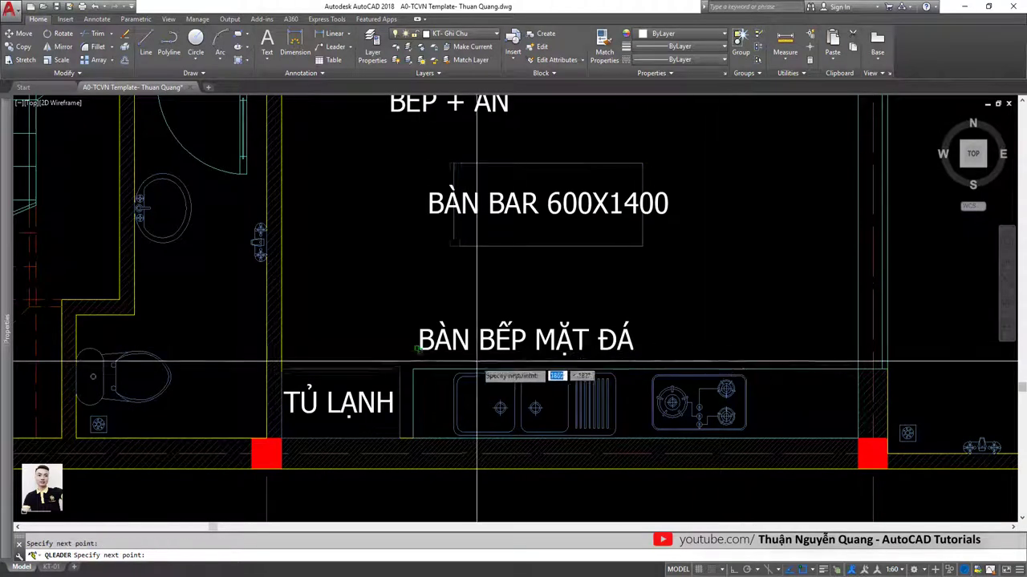
{"action": "key", "text": "F8"}
{"action": "left_click", "coordinate": [419, 361]}
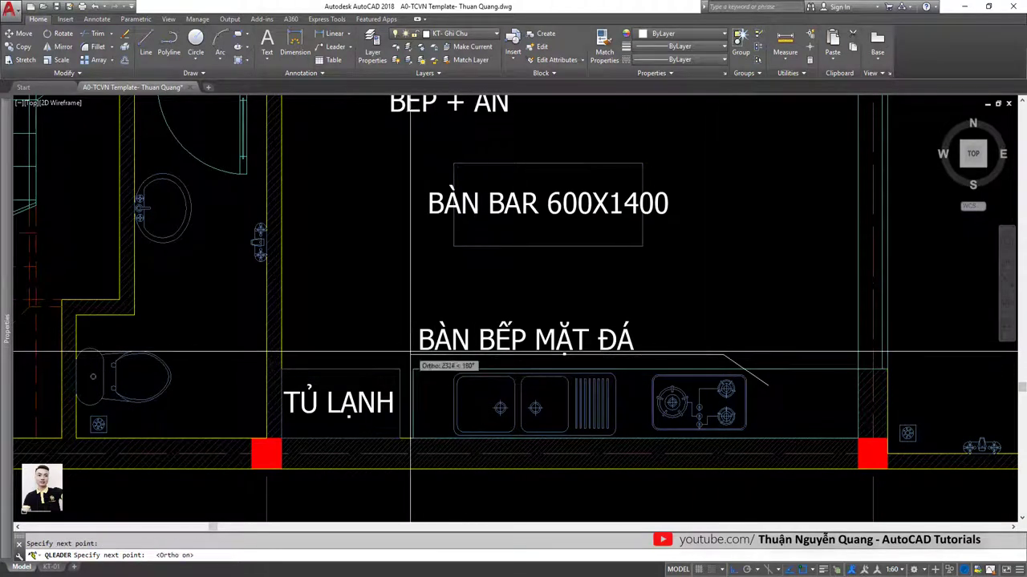
{"action": "scroll", "coordinate": [417, 360], "scroll_direction": "up", "scroll_amount": 4}
{"action": "key", "text": "Escape"}
{"action": "scroll", "coordinate": [417, 360], "scroll_direction": "down", "scroll_amount": 5}
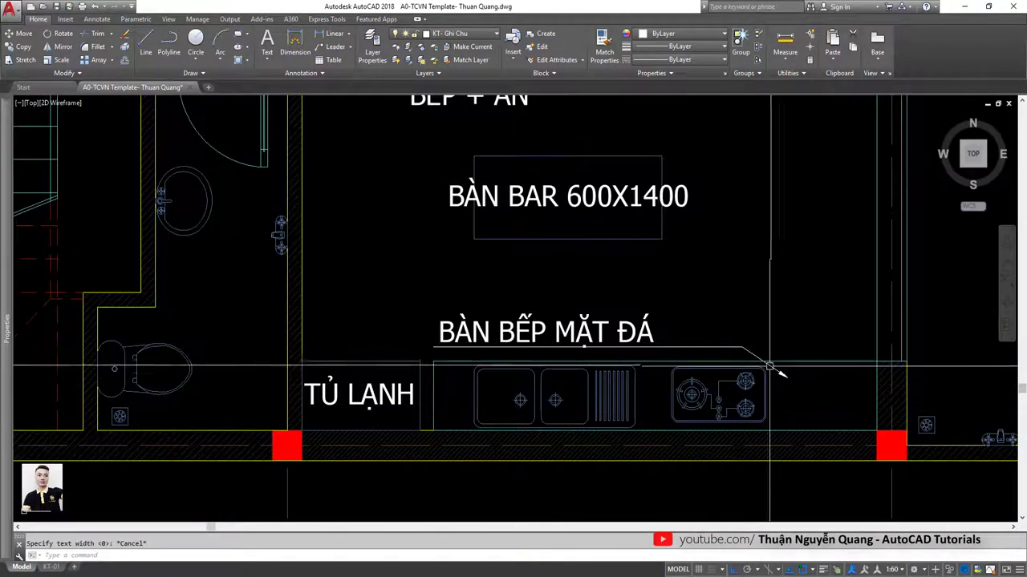
{"action": "scroll", "coordinate": [563, 381], "scroll_direction": "down", "scroll_amount": 4}
{"action": "scroll", "coordinate": [564, 381], "scroll_direction": "up", "scroll_amount": 2}
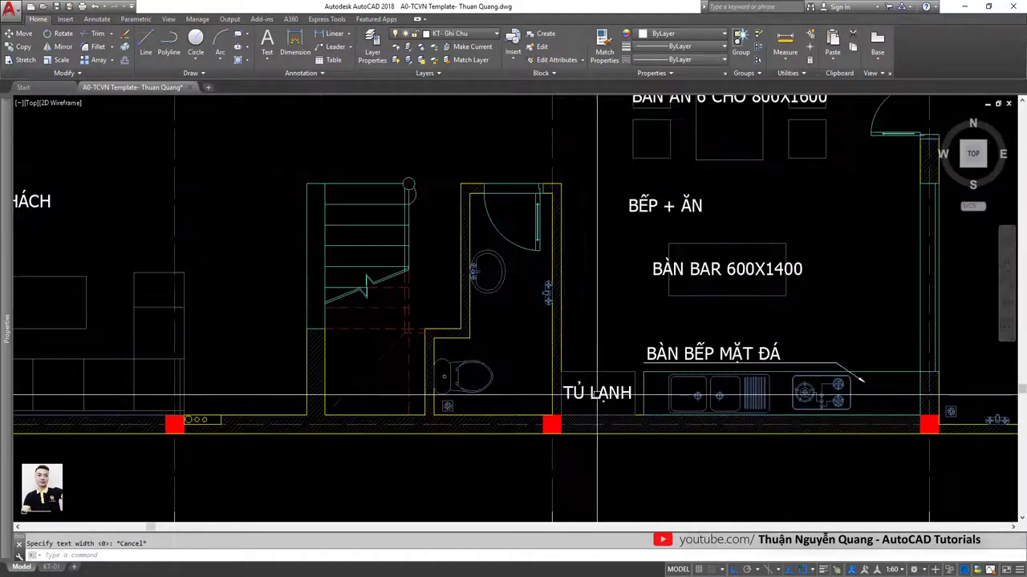
{"action": "scroll", "coordinate": [612, 391], "scroll_direction": "down", "scroll_amount": 3}
{"action": "scroll", "coordinate": [612, 391], "scroll_direction": "down", "scroll_amount": 3}
{"action": "scroll", "coordinate": [470, 355], "scroll_direction": "up", "scroll_amount": 3}
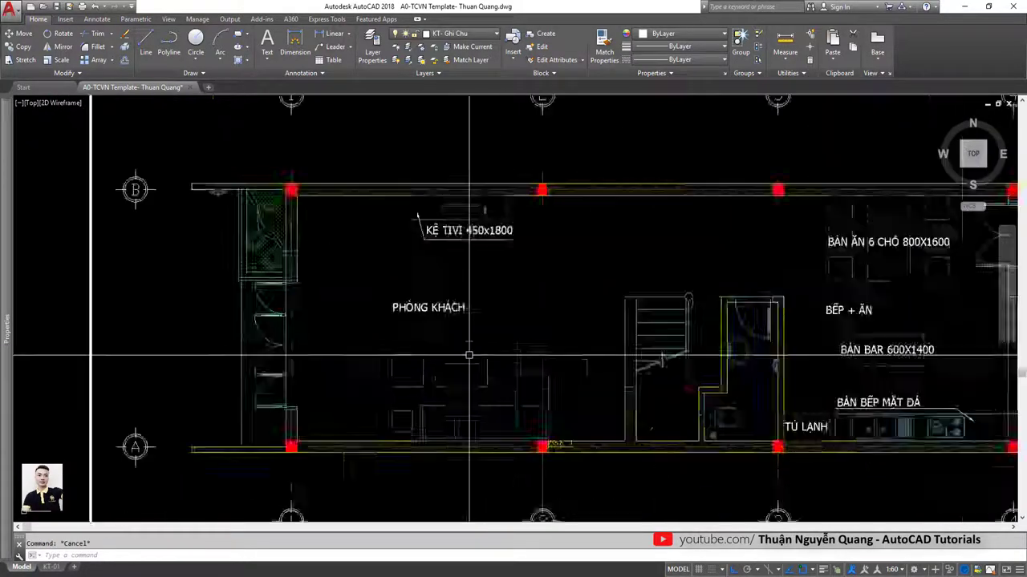
{"action": "scroll", "coordinate": [471, 334], "scroll_direction": "up", "scroll_amount": 2}
Check the KT-04 reference, then copy the PHÒNG KHÁCH label down over the table.
{"action": "key", "text": "alt+Tab"}
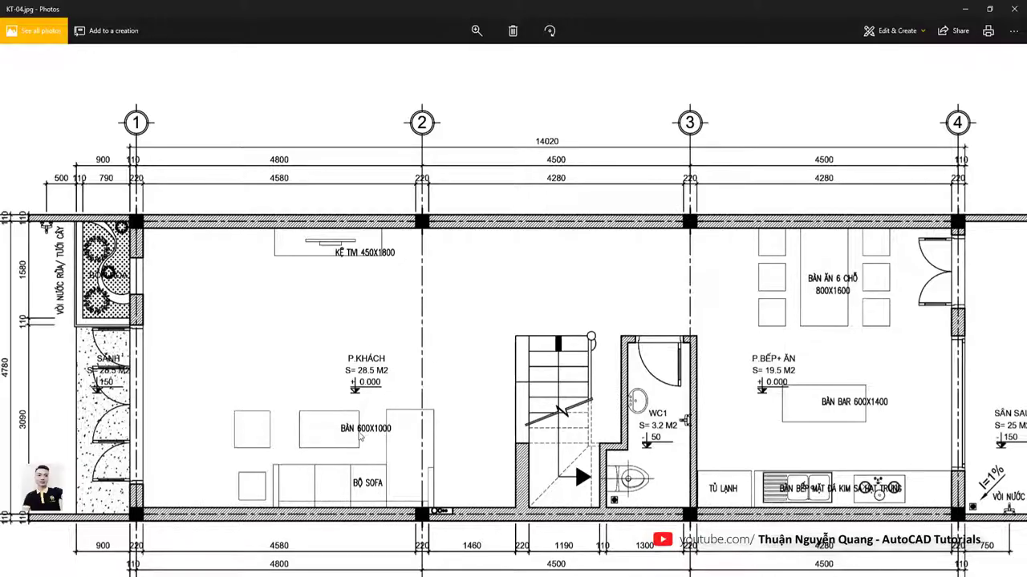
{"action": "key", "text": "alt+Tab"}
{"action": "left_click", "coordinate": [450, 277]}
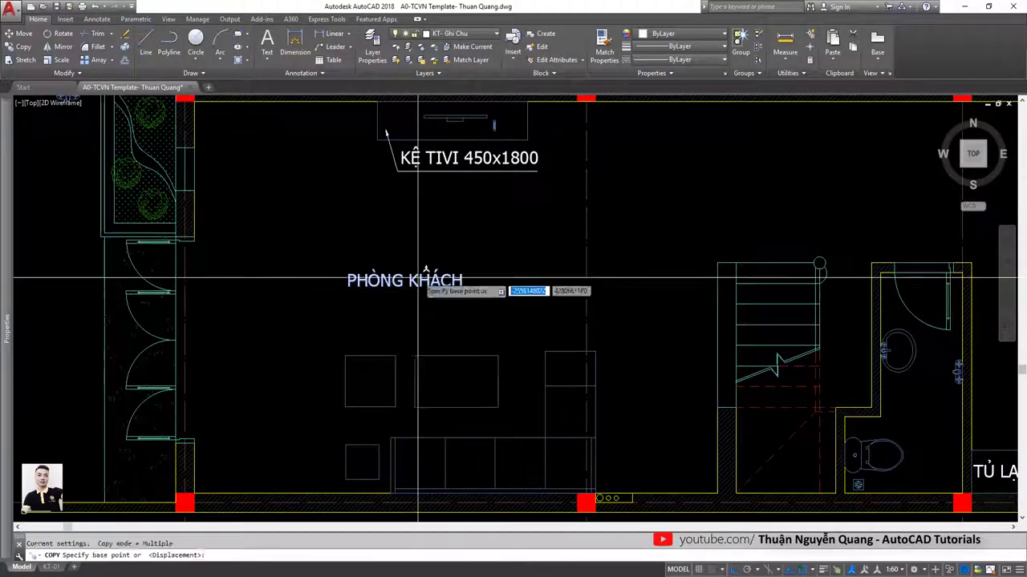
{"action": "left_click", "coordinate": [450, 383]}
{"action": "key", "text": "Return"}
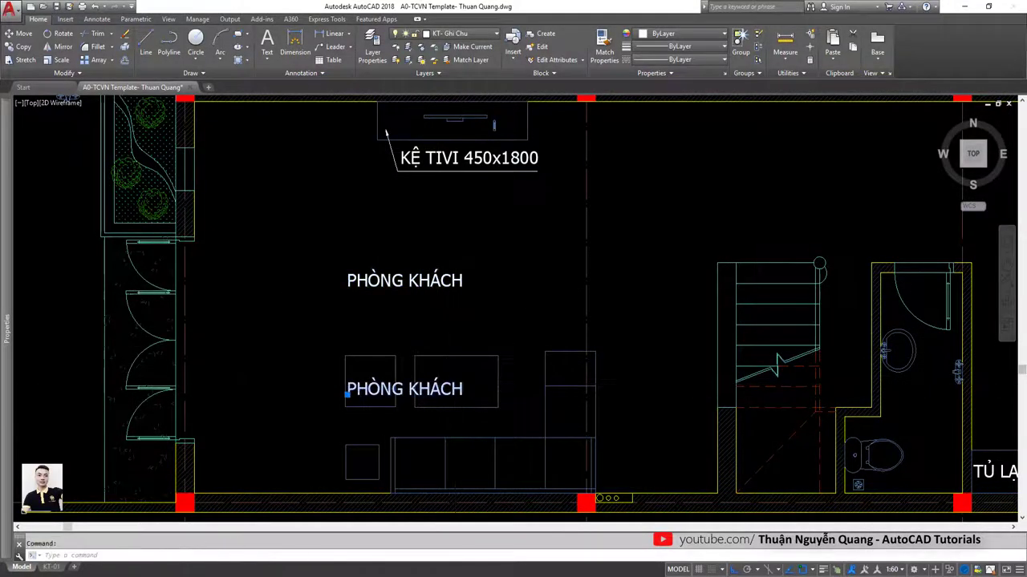
Rewrite the copy as 'BÀN 600X100' and move it onto the coffee table.
{"action": "double_click", "coordinate": [347, 394]}
{"action": "type", "text": "BA"}
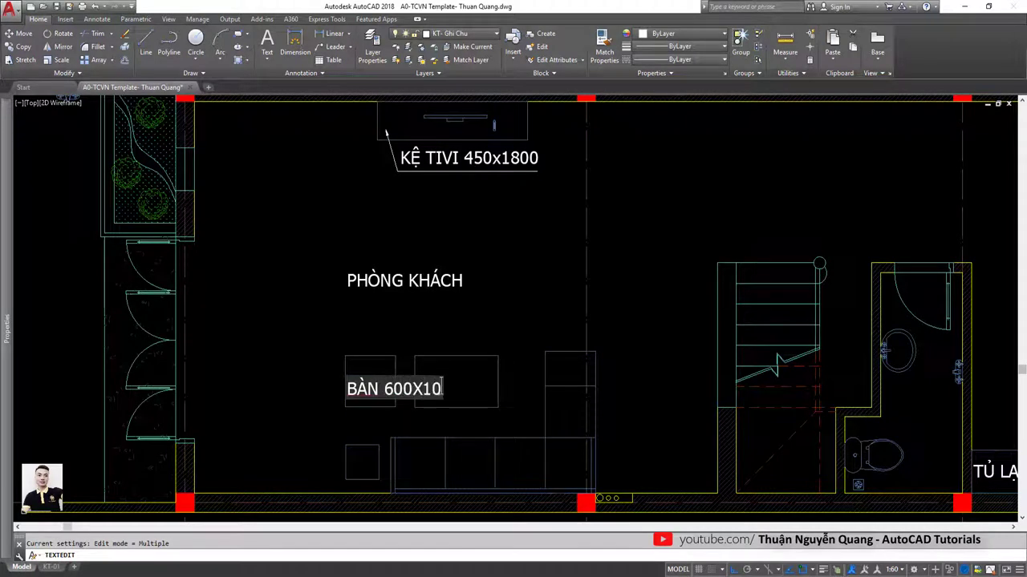
{"action": "type", "text": "0"}
{"action": "key", "text": "Escape"}
{"action": "left_click", "coordinate": [425, 389]}
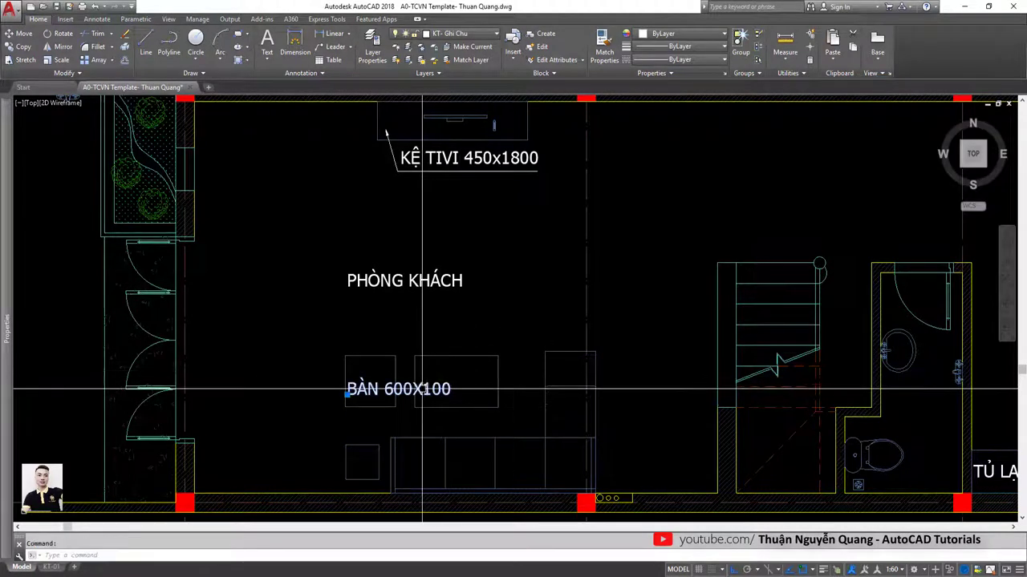
{"action": "type", "text": "m"}
{"action": "key", "text": "Return"}
{"action": "left_click", "coordinate": [425, 389]}
{"action": "left_click", "coordinate": [483, 389]}
{"action": "scroll", "coordinate": [483, 389], "scroll_direction": "down", "scroll_amount": 5}
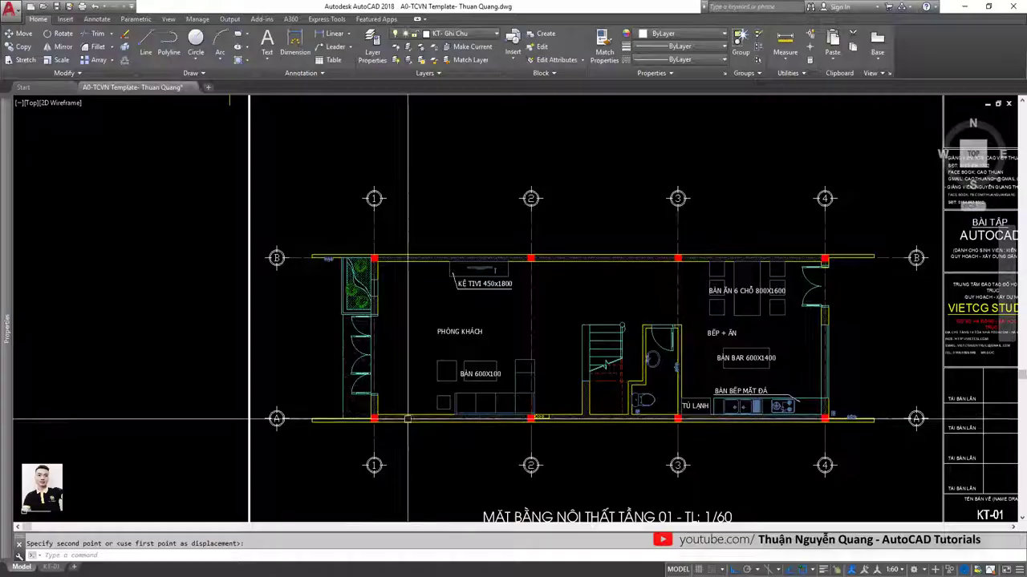
Copy the BÀN 600X100 label down onto the sofa.
{"action": "scroll", "coordinate": [491, 365], "scroll_direction": "up", "scroll_amount": 4}
{"action": "type", "text": "co"}
{"action": "key", "text": "Return"}
{"action": "left_click", "coordinate": [423, 334]}
{"action": "left_click", "coordinate": [481, 405]}
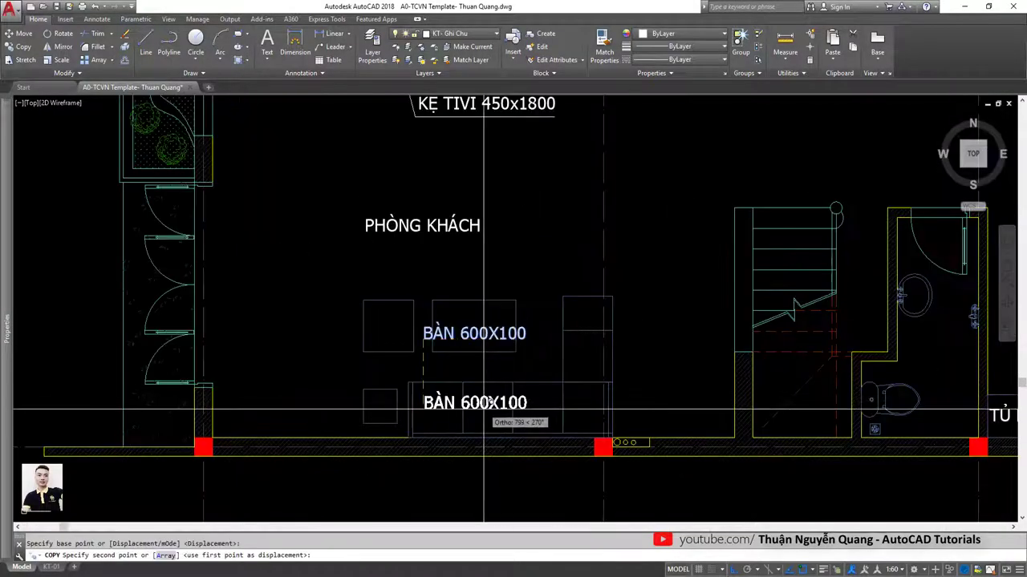
{"action": "key", "text": "Escape"}
Rewrite the duplicate as 'BỘ SOFA' and check it against the reference image.
{"action": "double_click", "coordinate": [422, 419]}
{"action": "type", "text": "BỘ SOFA"}
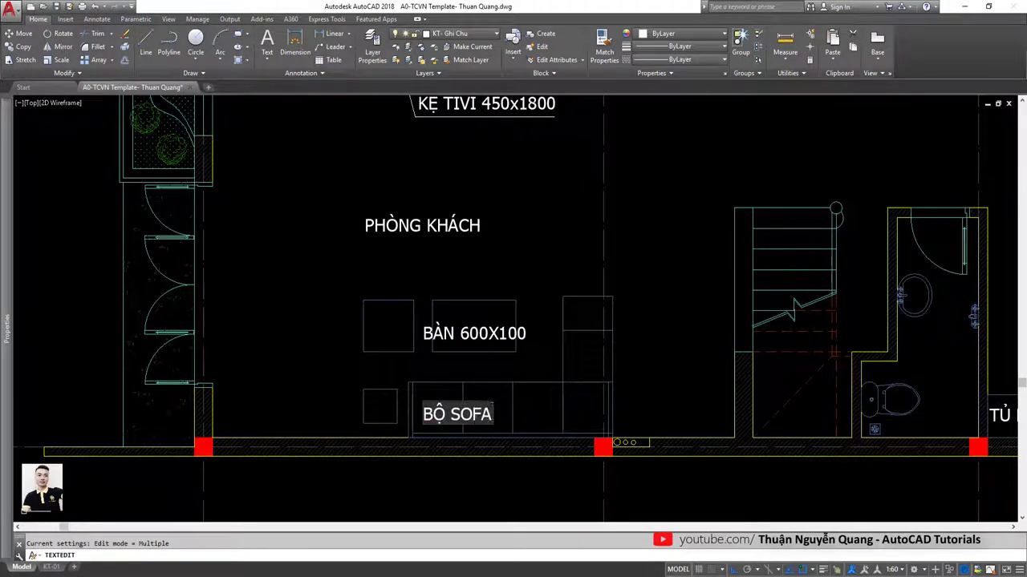
{"action": "key", "text": "Escape"}
{"action": "left_click", "coordinate": [479, 414]}
{"action": "type", "text": "m"}
{"action": "key", "text": "Return"}
{"action": "left_click", "coordinate": [474, 414]}
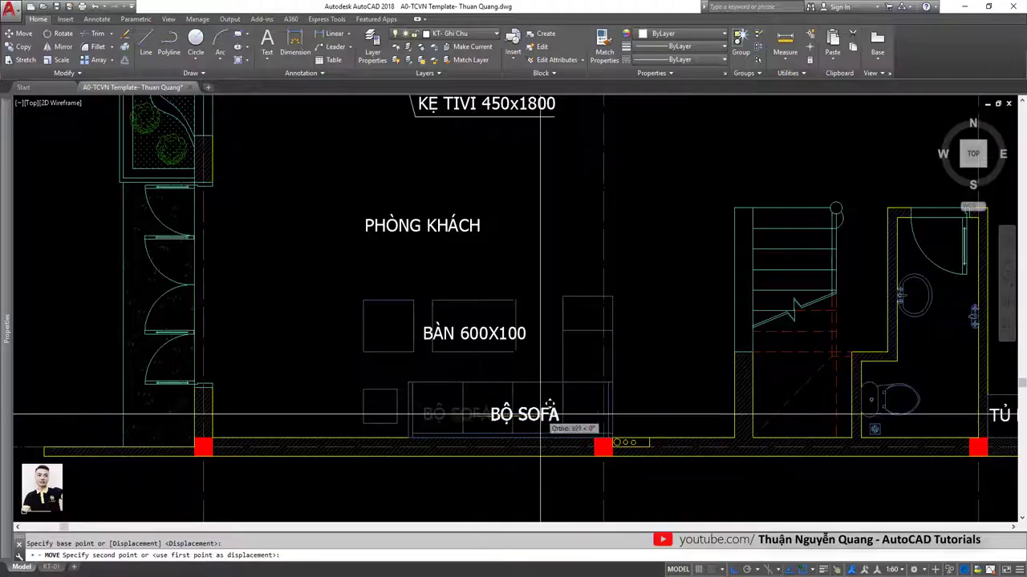
{"action": "key", "text": "Escape"}
{"action": "key", "text": "alt+Tab"}
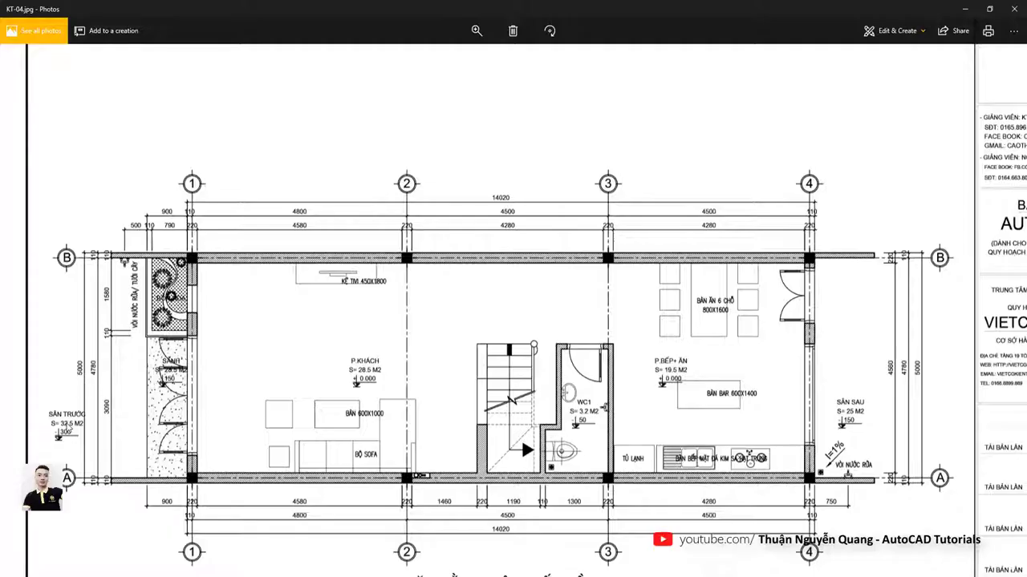
{"action": "key", "text": "alt+Tab"}
{"action": "scroll", "coordinate": [515, 381], "scroll_direction": "up", "scroll_amount": 2}
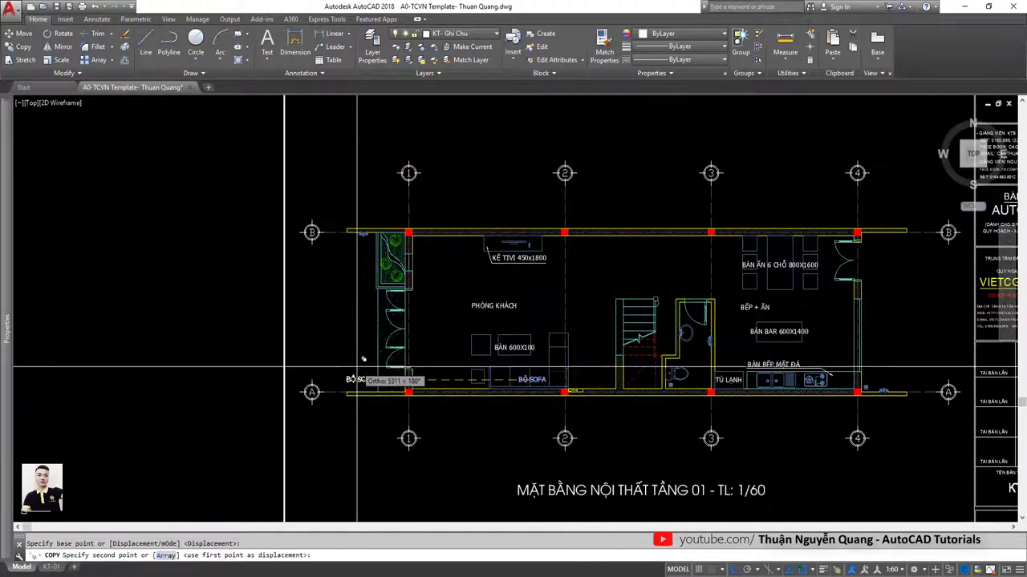
Place a label copy in the front yard and rewrite it as 'SÂN TRƯỚC (S=32.5M2)'.
{"action": "key", "text": "F8"}
{"action": "scroll", "coordinate": [354, 353], "scroll_direction": "up", "scroll_amount": 3}
{"action": "middle_click_drag", "start_coordinate": [323, 275], "coordinate": [327, 284]}
{"action": "key", "text": "Escape"}
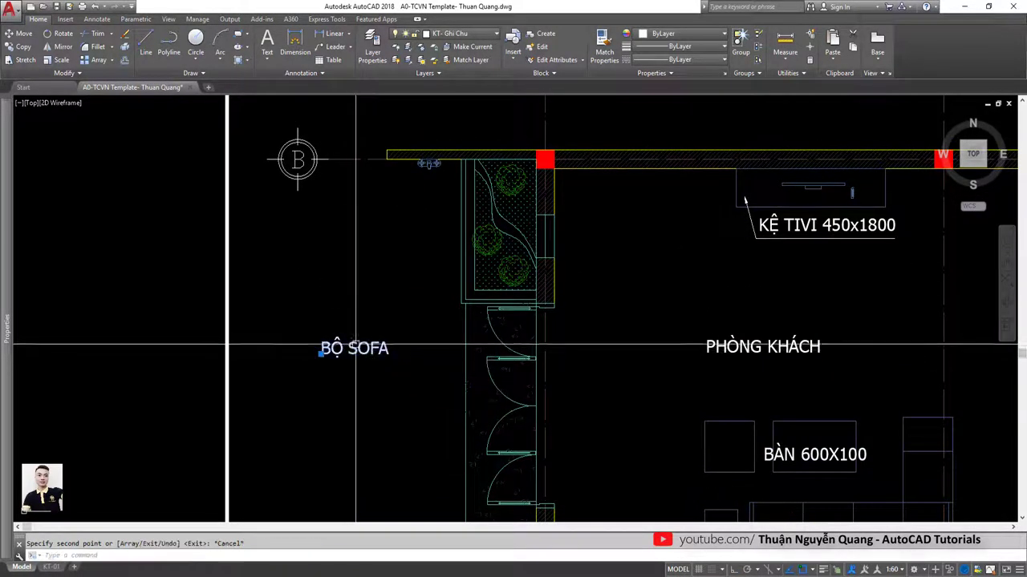
{"action": "double_click", "coordinate": [314, 348]}
{"action": "type", "text": "SA"}
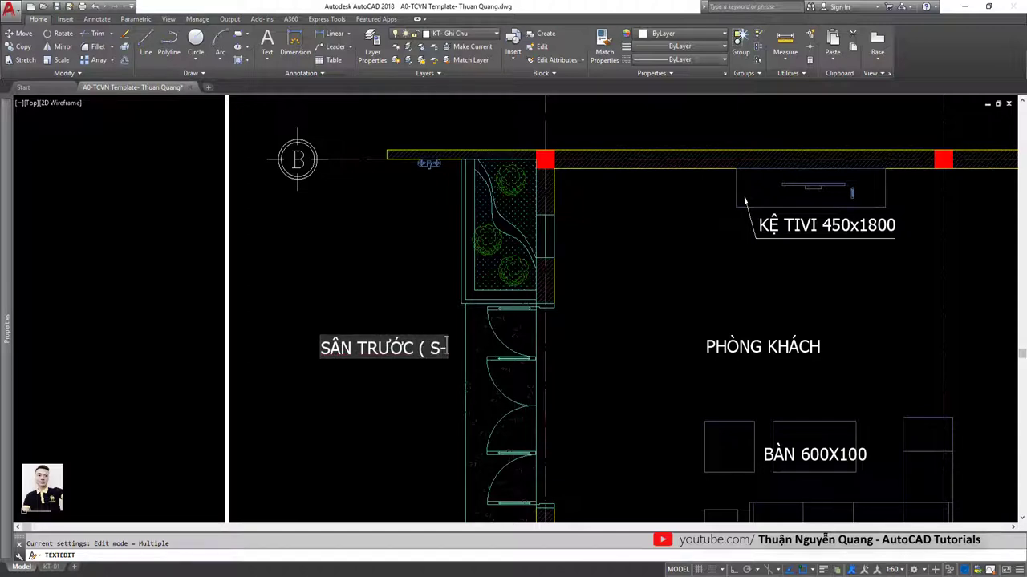
{"action": "key", "text": "alt"}
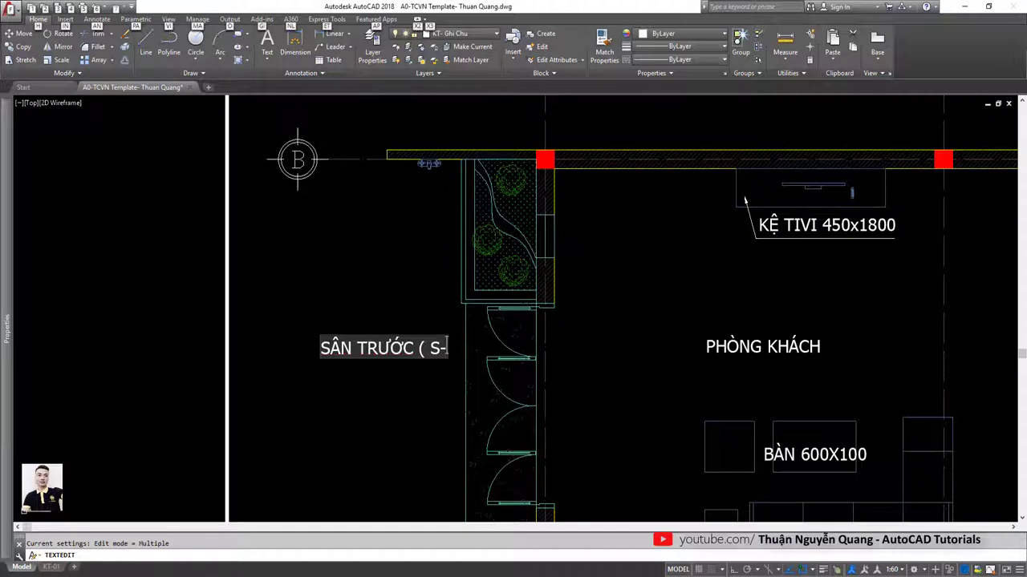
{"action": "key", "text": "alt"}
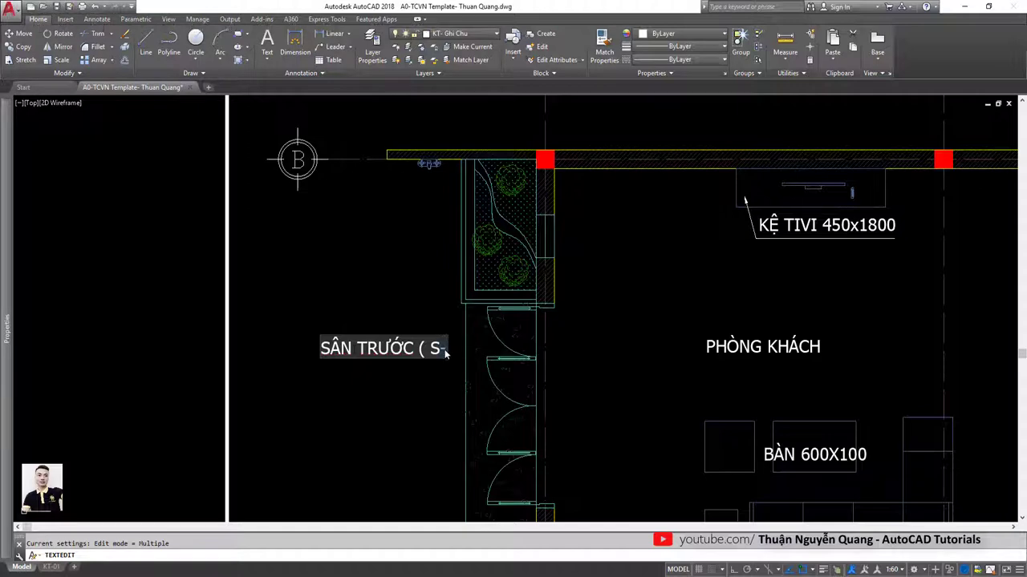
{"action": "key", "text": "alt+Tab"}
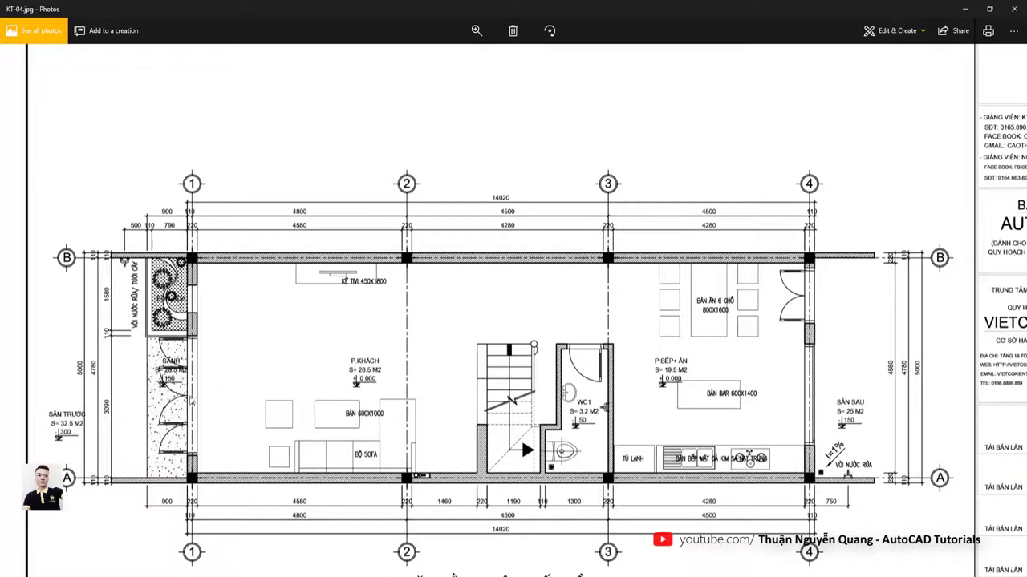
{"action": "key", "text": "alt+Tab"}
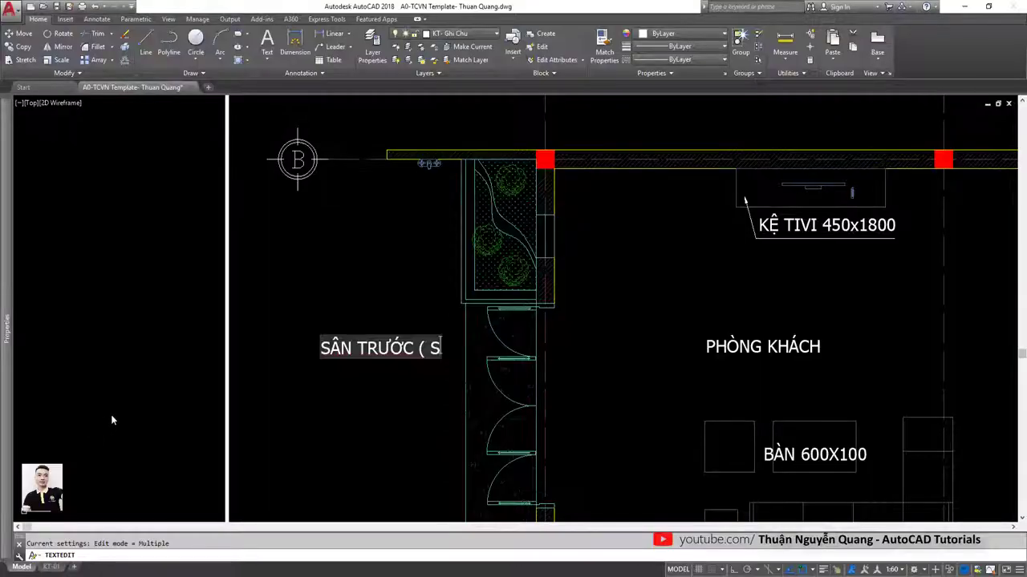
{"action": "type", "text": "=32.5M2"}
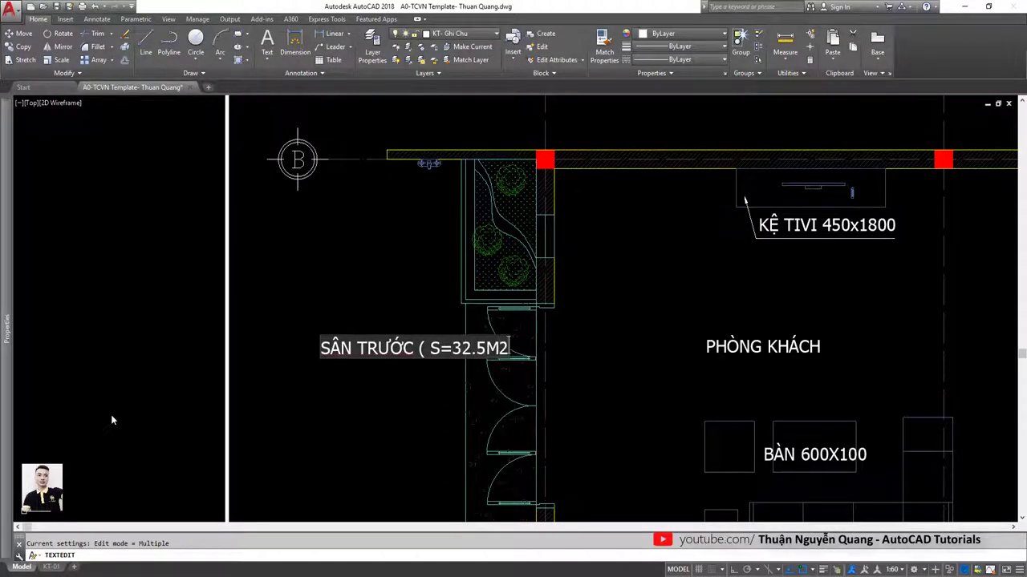
{"action": "key", "text": "Escape"}
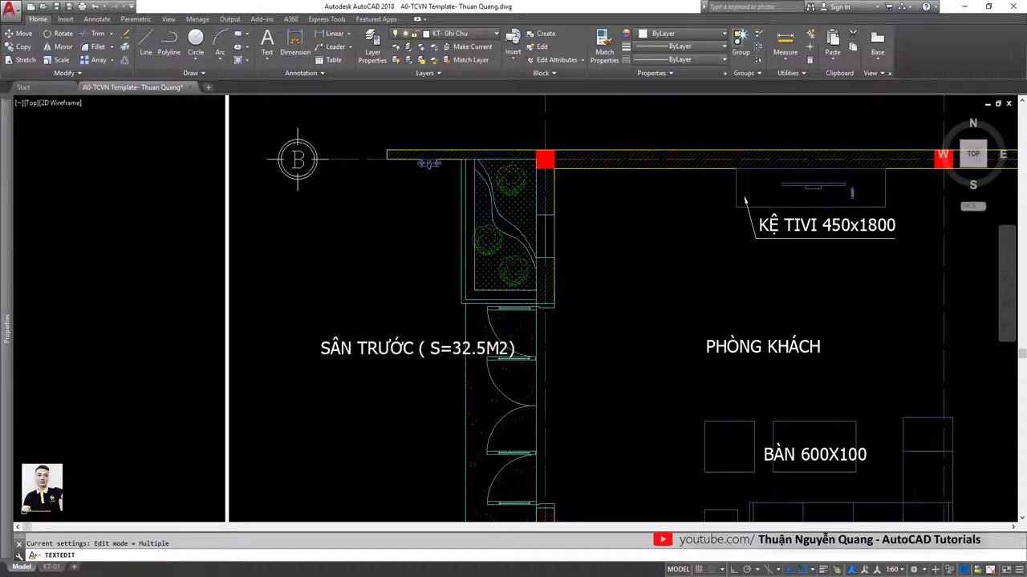
Move the SÂN TRƯỚC label to the lower-left of the front yard.
{"action": "type", "text": "m"}
{"action": "key", "text": "Return"}
{"action": "left_click", "coordinate": [394, 355]}
{"action": "key", "text": "Return"}
{"action": "left_click", "coordinate": [409, 373]}
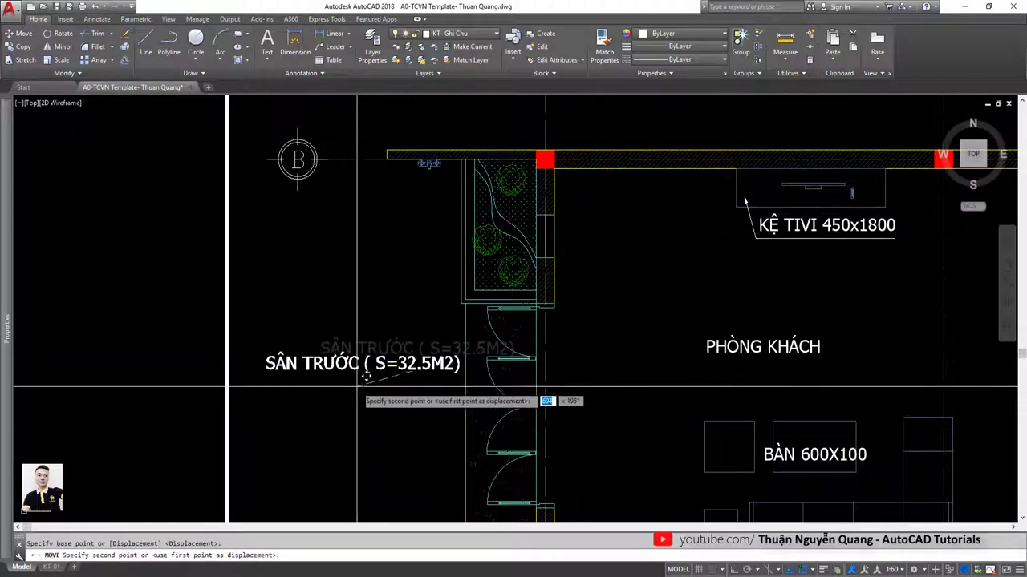
{"action": "left_click", "coordinate": [369, 362]}
Split the front-yard label text onto two lines.
{"action": "double_click", "coordinate": [365, 363]}
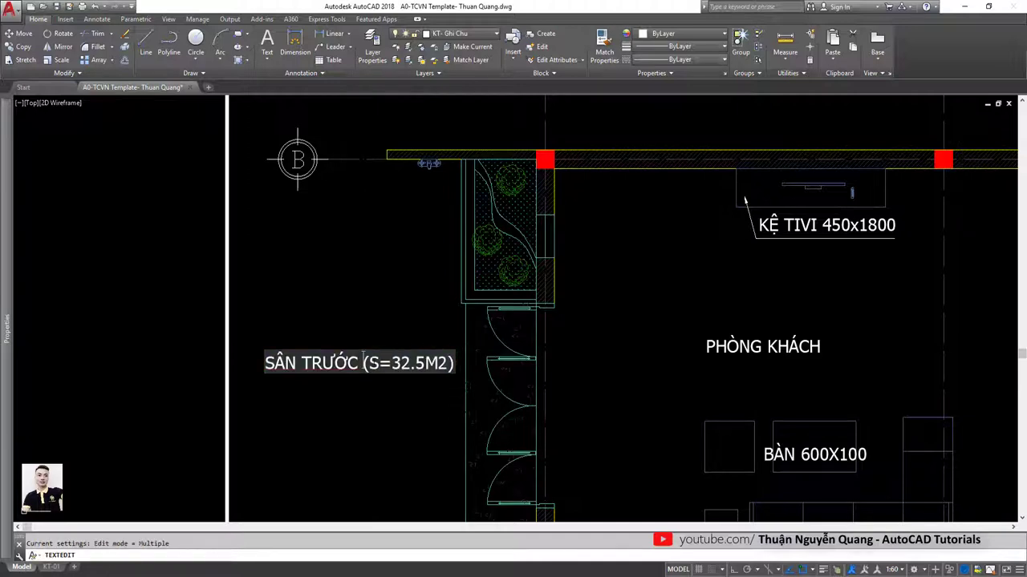
{"action": "key", "text": "Return"}
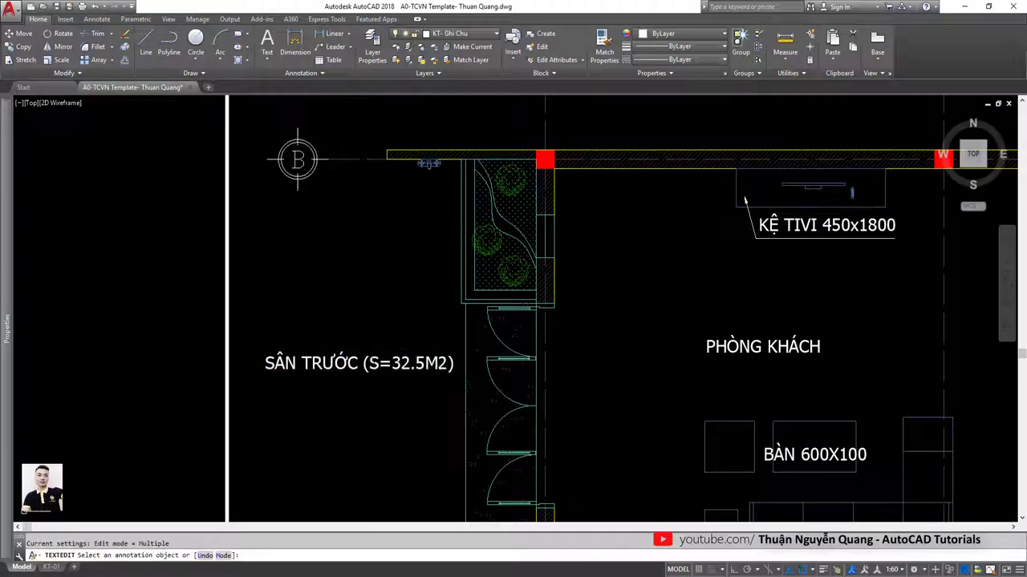
{"action": "key", "text": "Escape"}
{"action": "scroll", "coordinate": [368, 361], "scroll_direction": "down", "scroll_amount": 5}
{"action": "scroll", "coordinate": [369, 357], "scroll_direction": "up", "scroll_amount": 4}
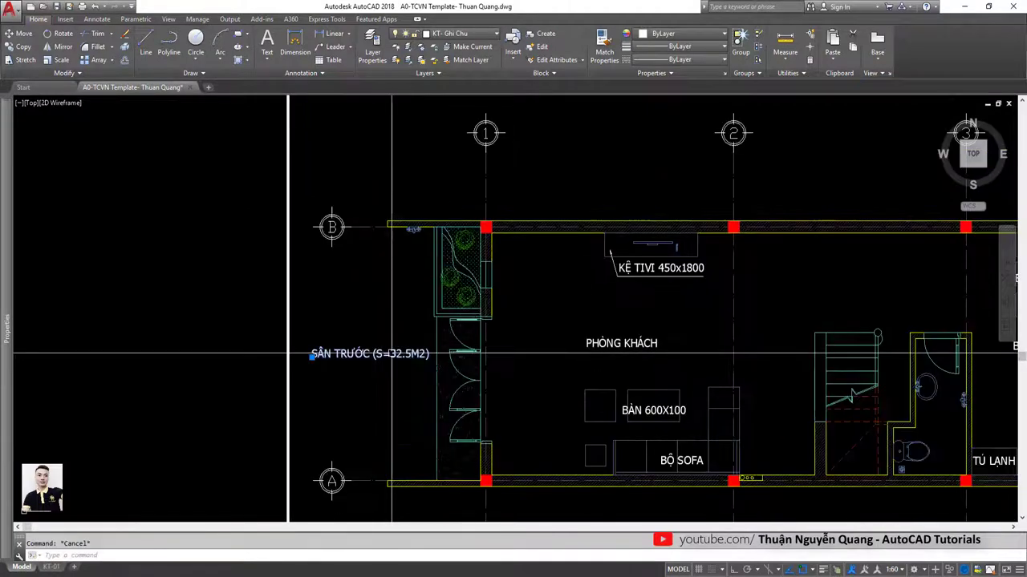
{"action": "double_click", "coordinate": [369, 354]}
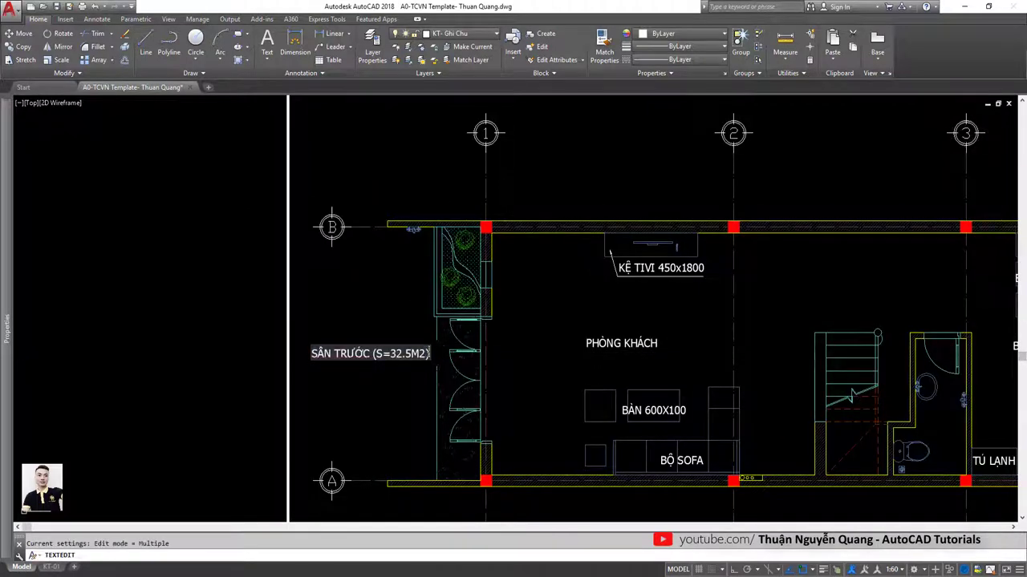
{"action": "key", "text": "Return"}
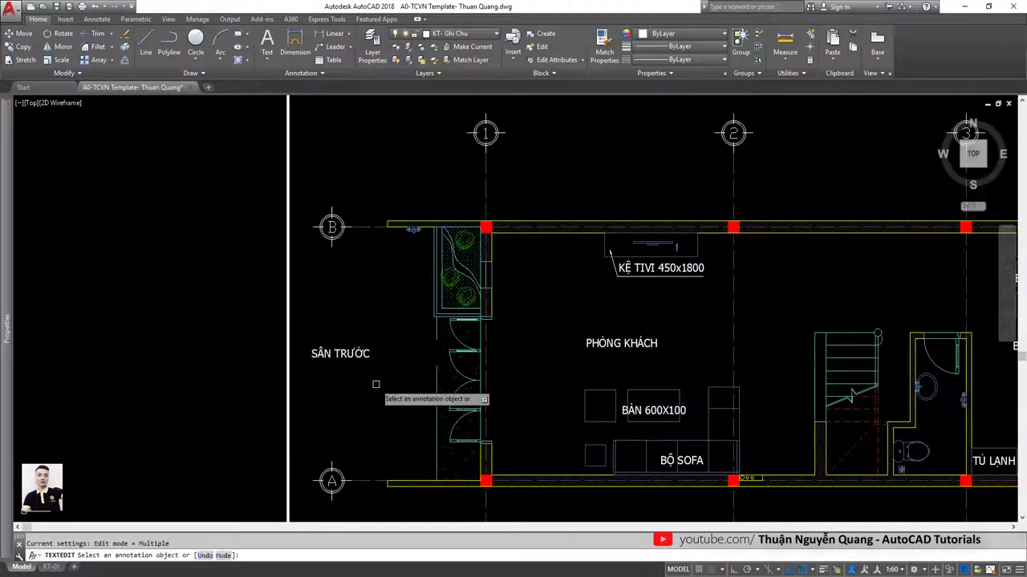
{"action": "key", "text": "Escape"}
{"action": "left_click", "coordinate": [340, 354]}
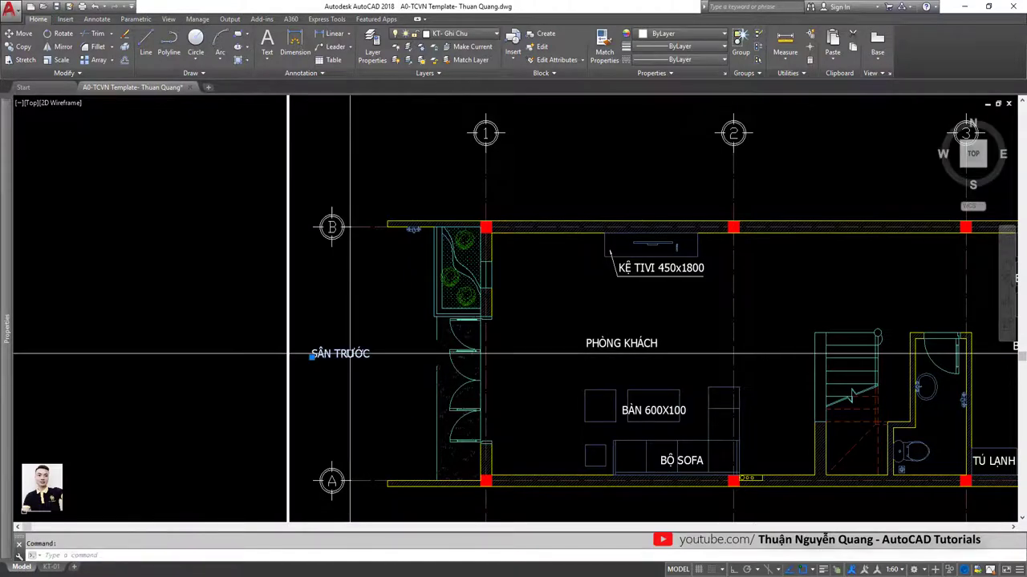
Copy the SÂN TRƯỚC text just below itself, then start selecting the two-line label.
{"action": "type", "text": "co"}
{"action": "key", "text": "Return"}
{"action": "left_click", "coordinate": [312, 356]}
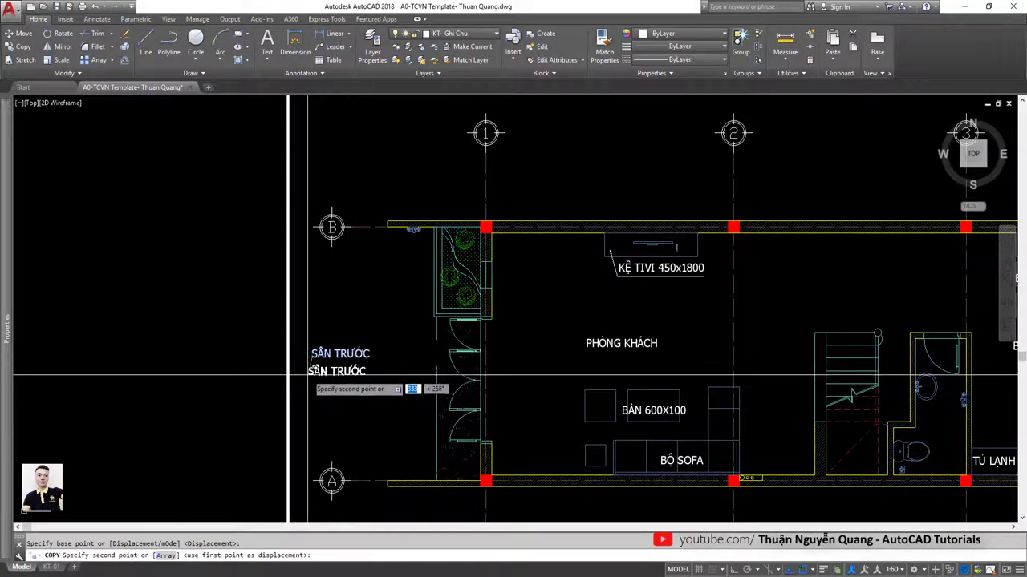
{"action": "left_click", "coordinate": [312, 370]}
{"action": "key", "text": "Escape"}
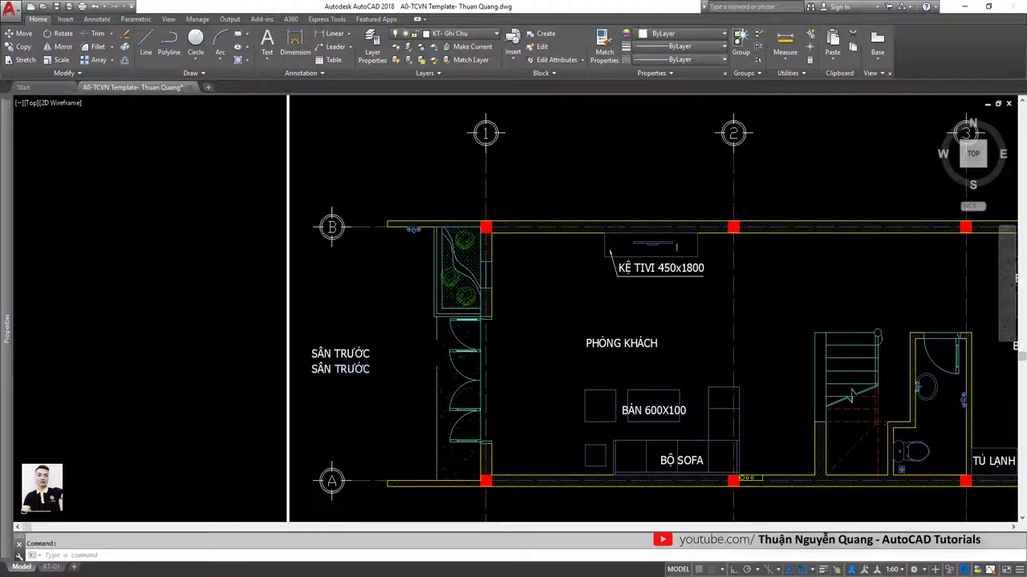
{"action": "type", "text": "(S=32.5M2)"}
{"action": "scroll", "coordinate": [350, 367], "scroll_direction": "up", "scroll_amount": 4}
{"action": "left_click", "coordinate": [330, 322]}
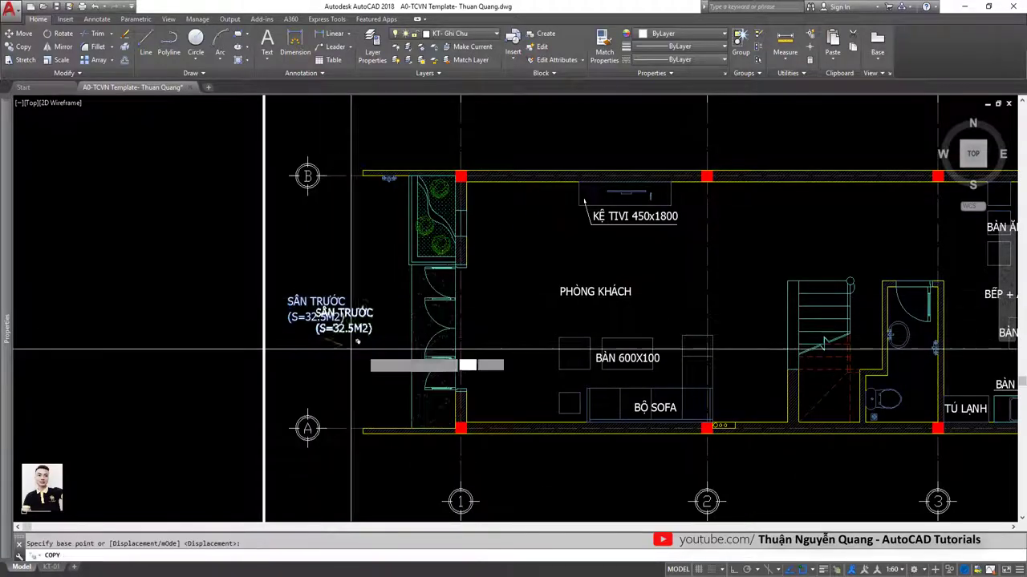
{"action": "scroll", "coordinate": [481, 353], "scroll_direction": "down", "scroll_amount": 5}
{"action": "scroll", "coordinate": [665, 390], "scroll_direction": "up", "scroll_amount": 2}
{"action": "scroll", "coordinate": [642, 377], "scroll_direction": "up", "scroll_amount": 3}
Place the label copy in the rear yard and edit it to SÂN SAU (S=25M2).
{"action": "left_click", "coordinate": [633, 373]}
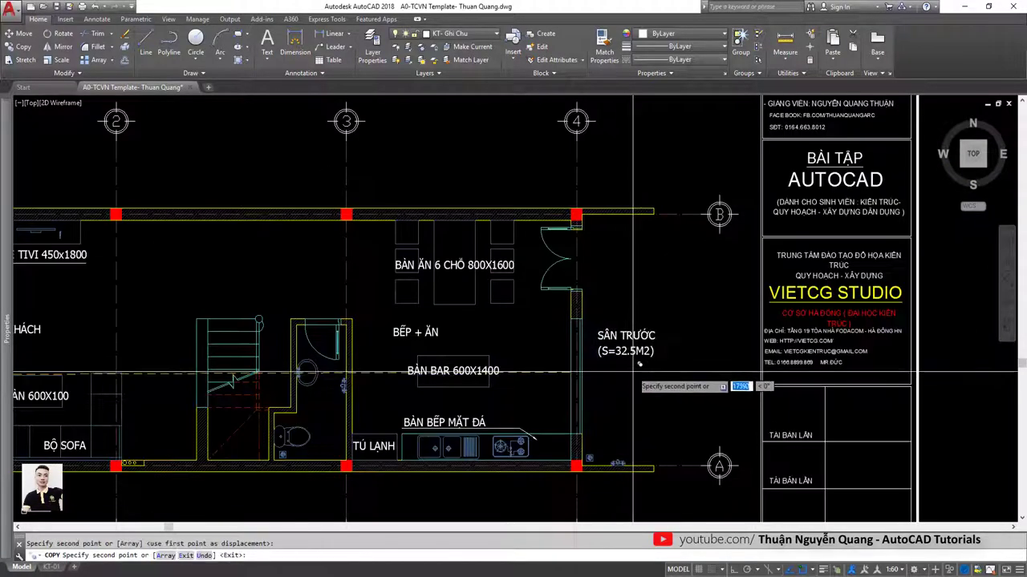
{"action": "scroll", "coordinate": [633, 373], "scroll_direction": "up", "scroll_amount": 4}
{"action": "key", "text": "Return"}
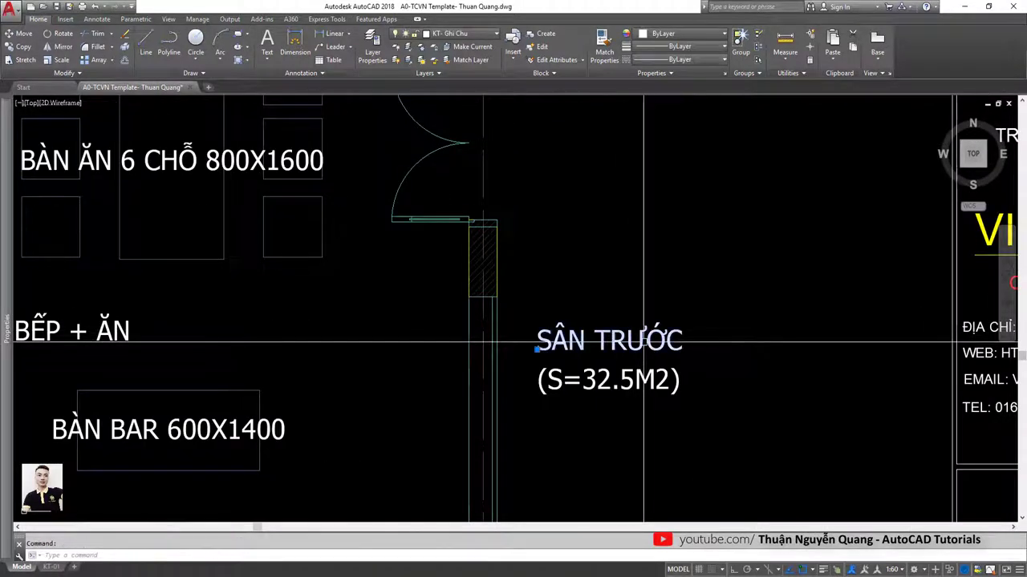
{"action": "double_click", "coordinate": [537, 348]}
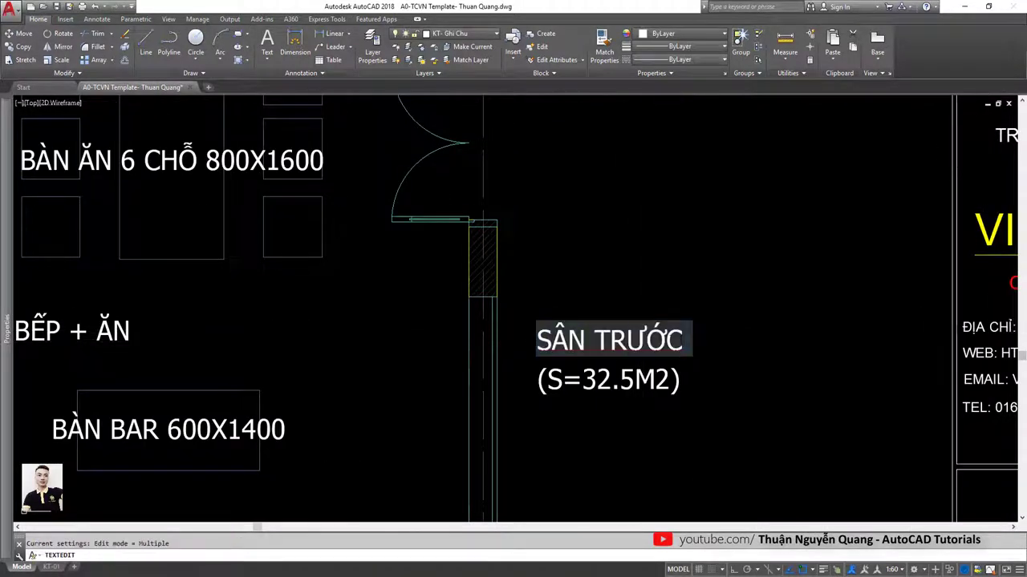
{"action": "left_click_drag", "start_coordinate": [601, 341], "coordinate": [594, 341]}
{"action": "type", "text": "SÂN S"}
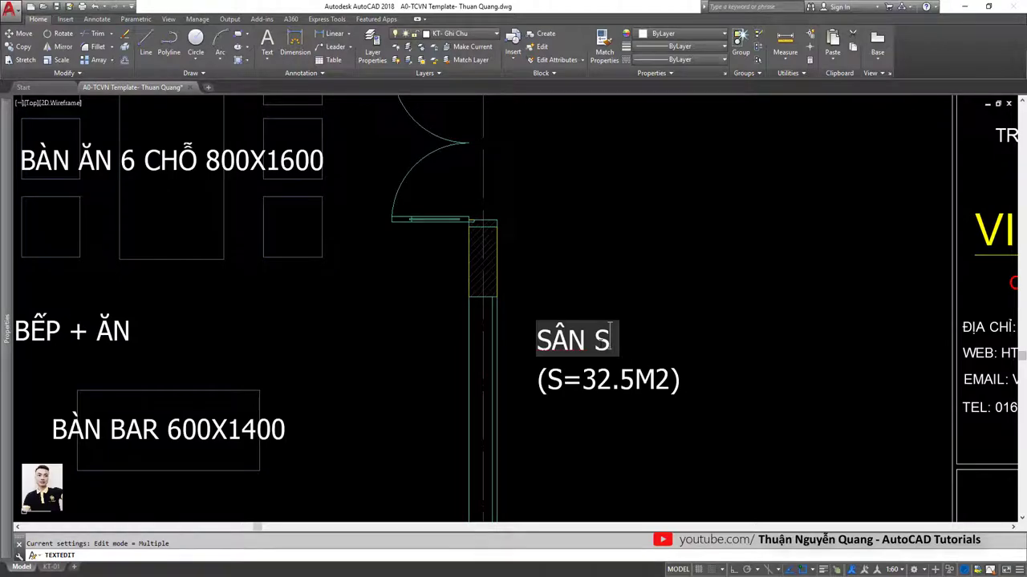
{"action": "type", "text": "AU"}
{"action": "key", "text": "alt+Tab"}
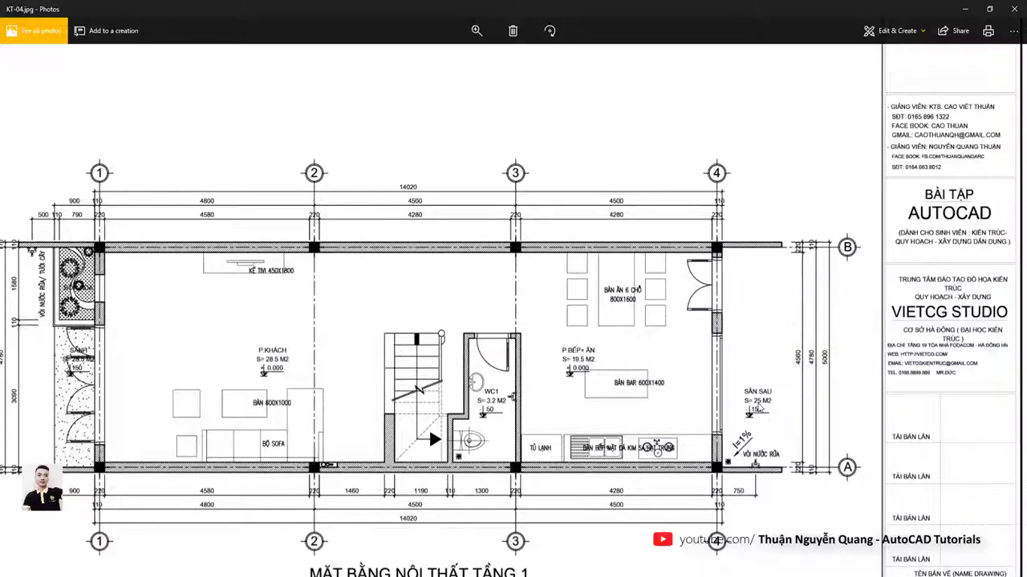
{"action": "key", "text": "alt+Tab"}
{"action": "key", "text": "Return"}
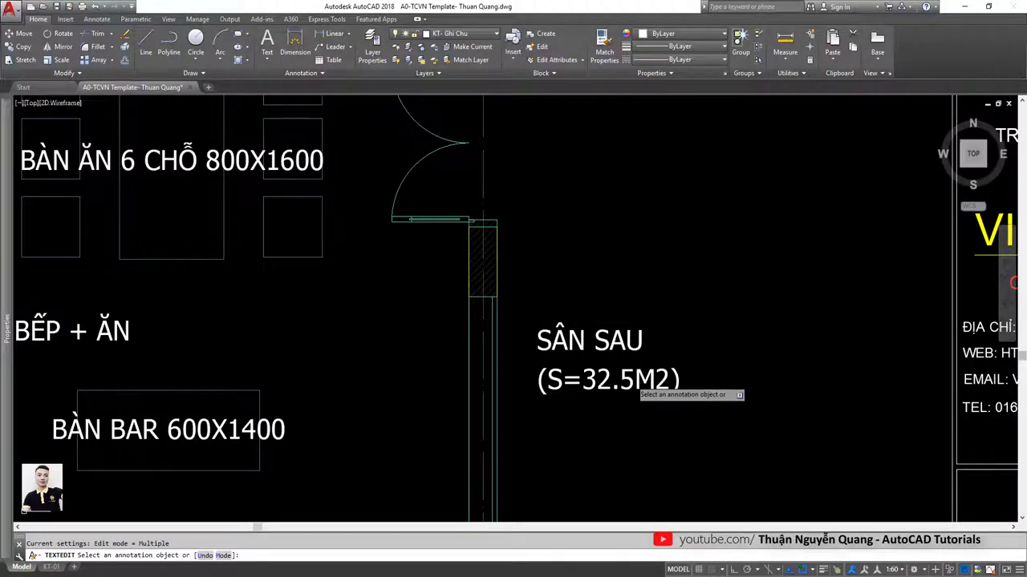
{"action": "left_click", "coordinate": [634, 384]}
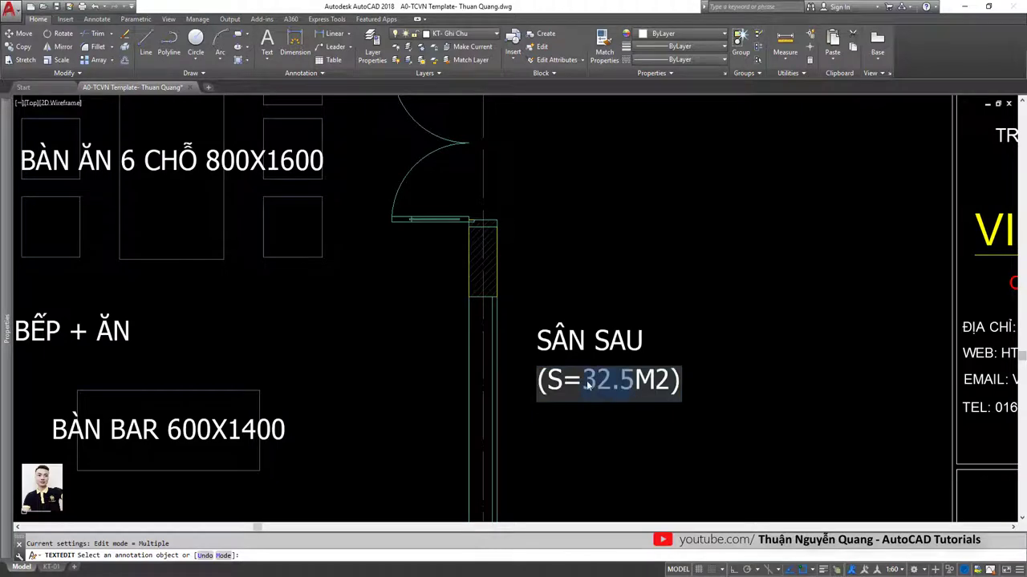
{"action": "type", "text": "2"}
{"action": "key", "text": "Return"}
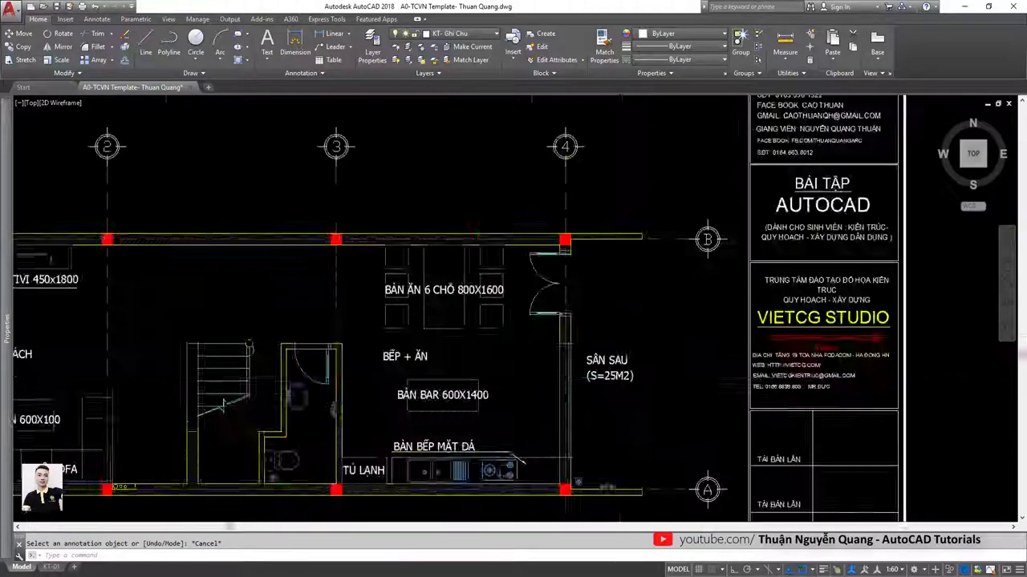
Copy the rear-yard label down and change it to VÒI NƯỚC RỬA.
{"action": "scroll", "coordinate": [620, 379], "scroll_direction": "up", "scroll_amount": 2}
{"action": "type", "text": "co"}
{"action": "key", "text": "Return"}
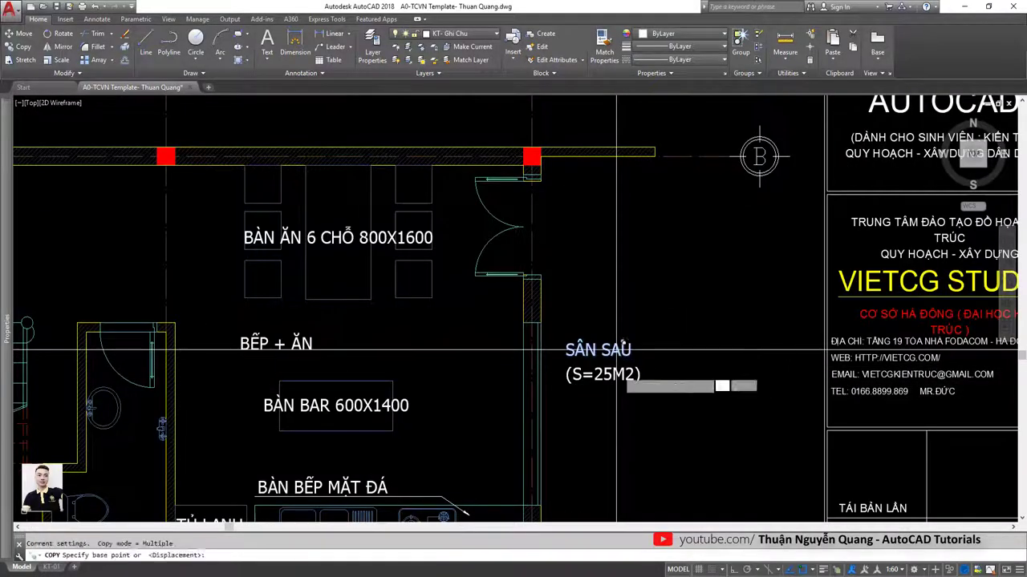
{"action": "left_click", "coordinate": [623, 386]}
{"action": "middle_click_drag", "start_coordinate": [638, 525], "coordinate": [616, 410]}
{"action": "left_click", "coordinate": [616, 410]}
{"action": "key", "text": "Return"}
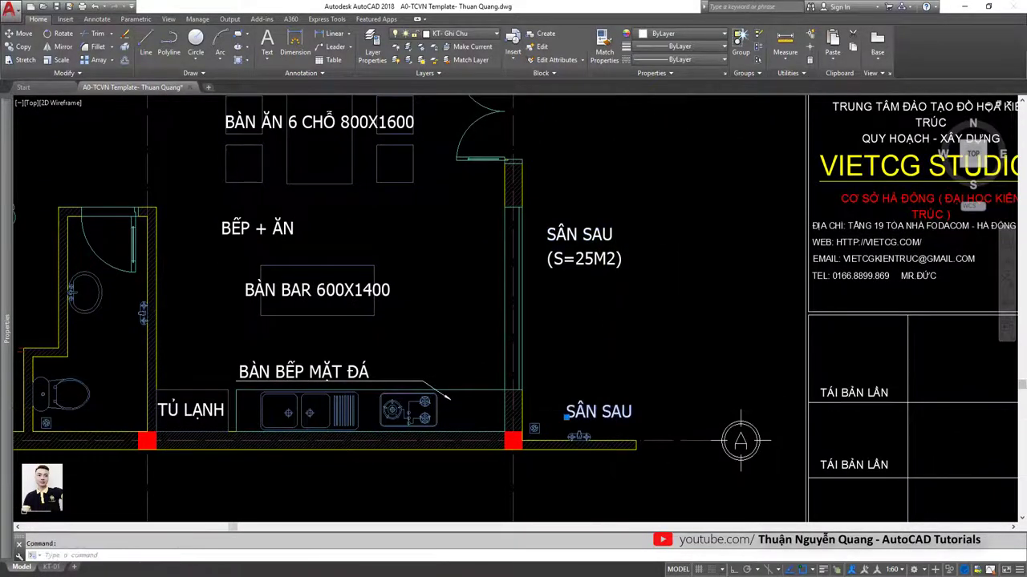
{"action": "double_click", "coordinate": [598, 410]}
{"action": "type", "text": "O"}
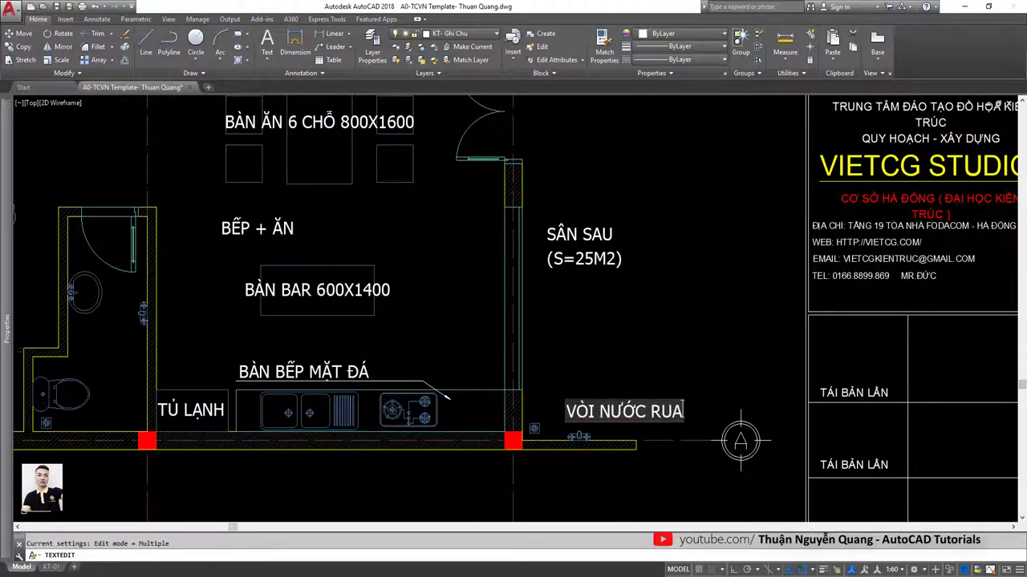
{"action": "key", "text": "Escape"}
Move the VÒI NƯỚC RỬA label beside the faucet near axis A.
{"action": "left_click", "coordinate": [626, 411]}
{"action": "type", "text": "m"}
{"action": "key", "text": "Return"}
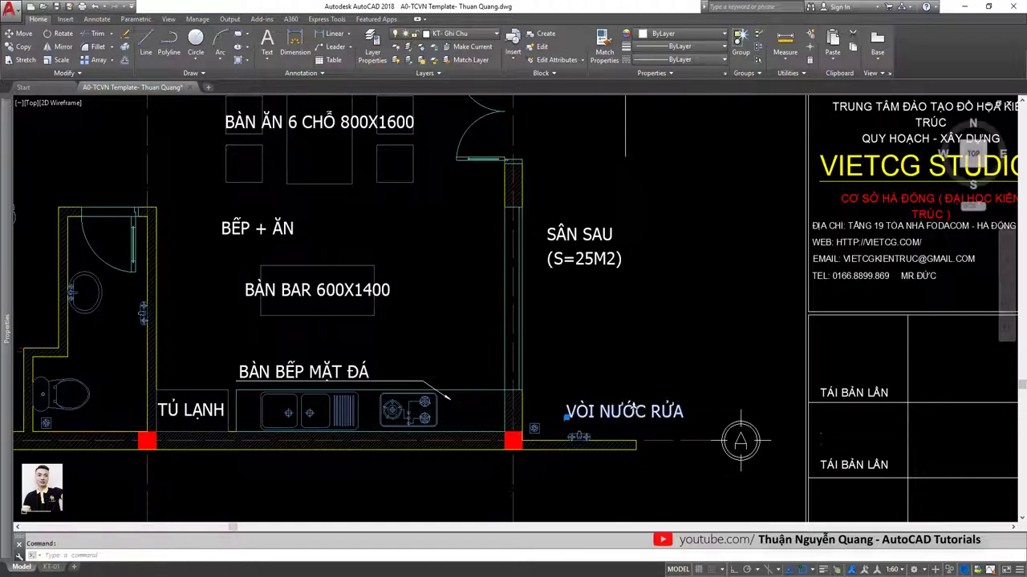
{"action": "left_click", "coordinate": [627, 414]}
{"action": "left_click", "coordinate": [740, 443]}
{"action": "key", "text": "alt+Tab"}
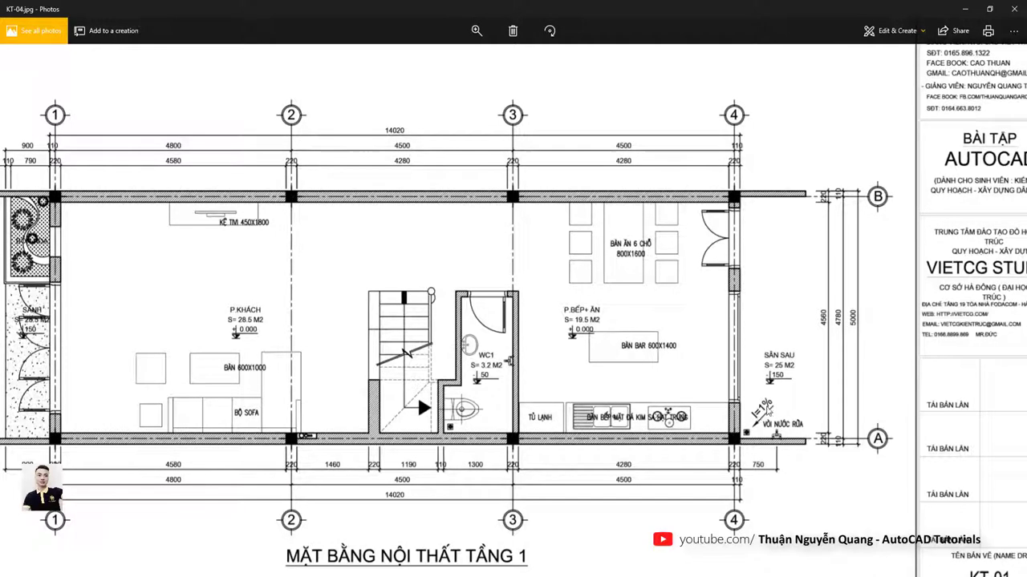
{"action": "key", "text": "alt+Tab"}
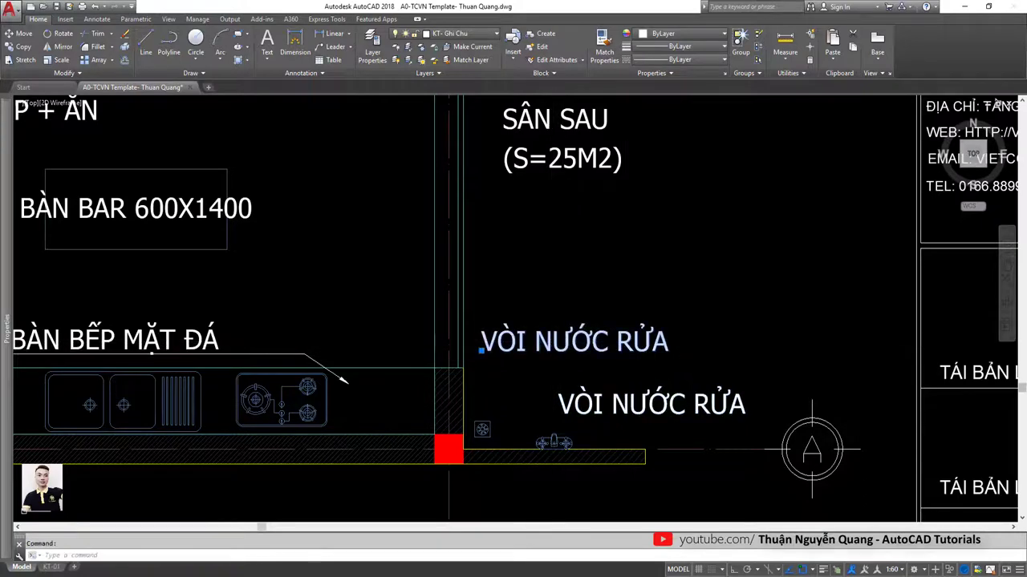
{"action": "double_click", "coordinate": [575, 341]}
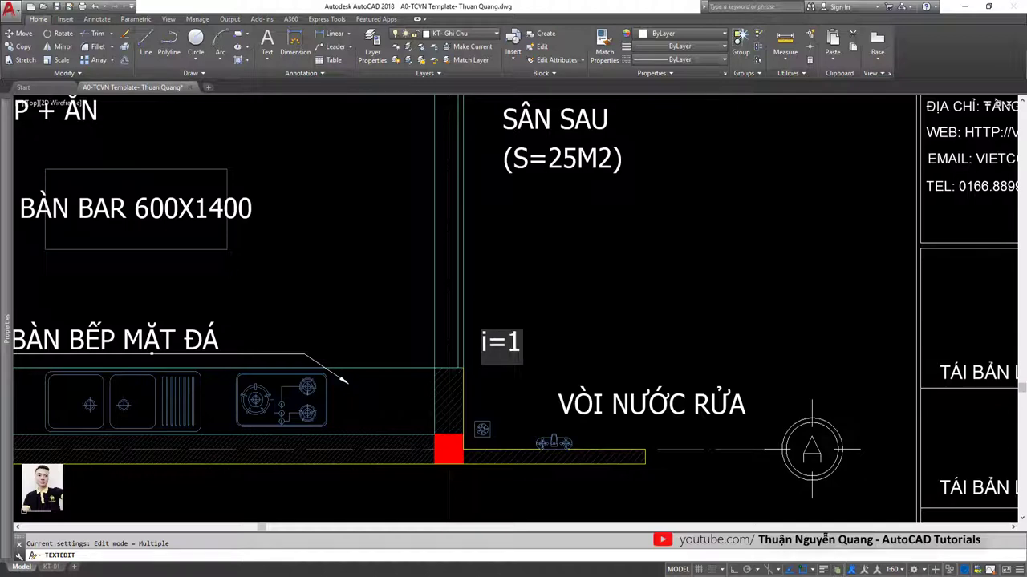
Finish the i=1% slope note, tilt it, and move it by the wall corner.
{"action": "left_click", "coordinate": [556, 339]}
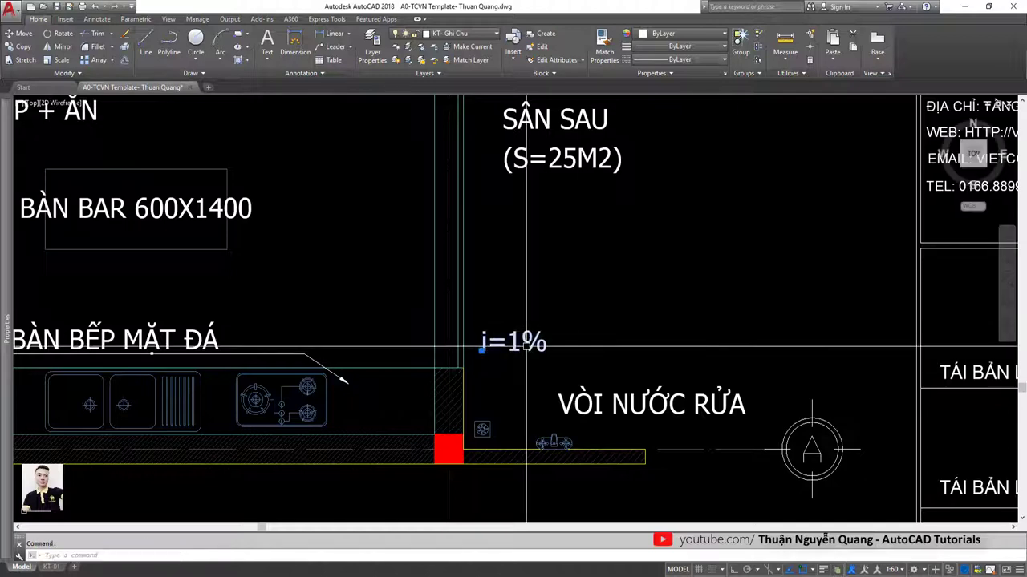
{"action": "type", "text": "ro"}
{"action": "key", "text": "Return"}
{"action": "left_click", "coordinate": [586, 309]}
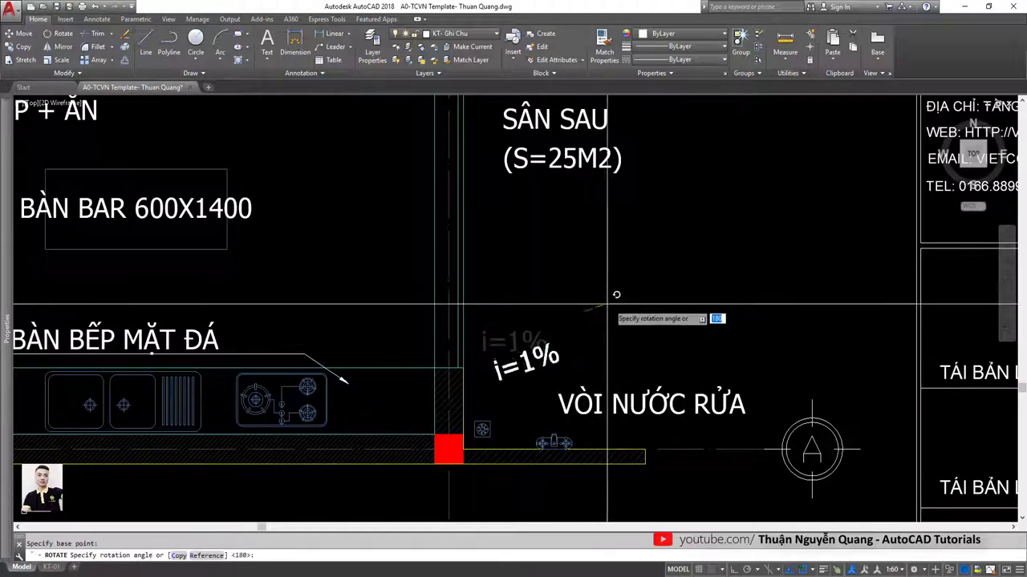
{"action": "left_click", "coordinate": [621, 287]}
{"action": "type", "text": "m"}
{"action": "key", "text": "Return"}
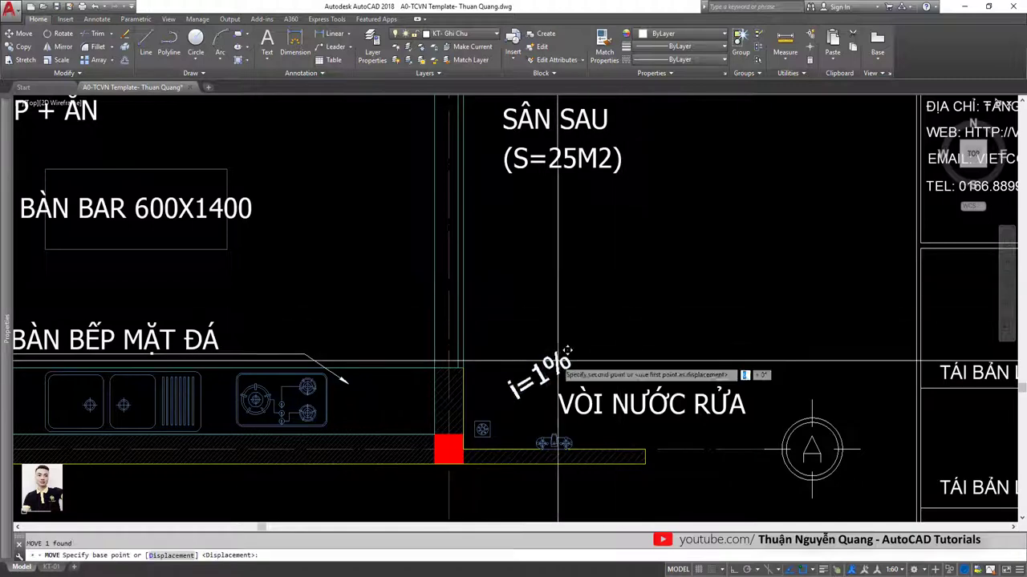
{"action": "left_click", "coordinate": [573, 336]}
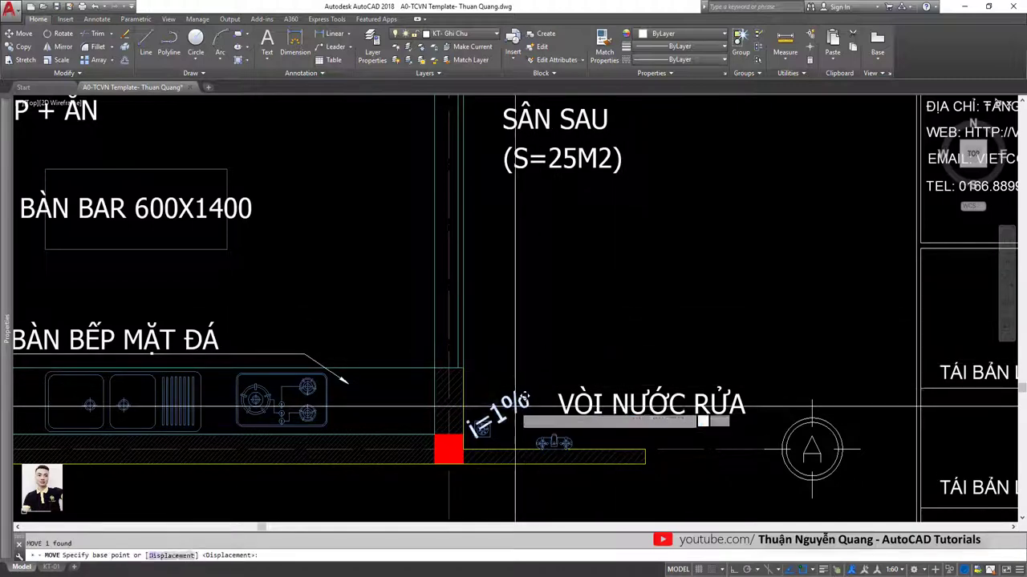
{"action": "scroll", "coordinate": [523, 377], "scroll_direction": "up", "scroll_amount": 4}
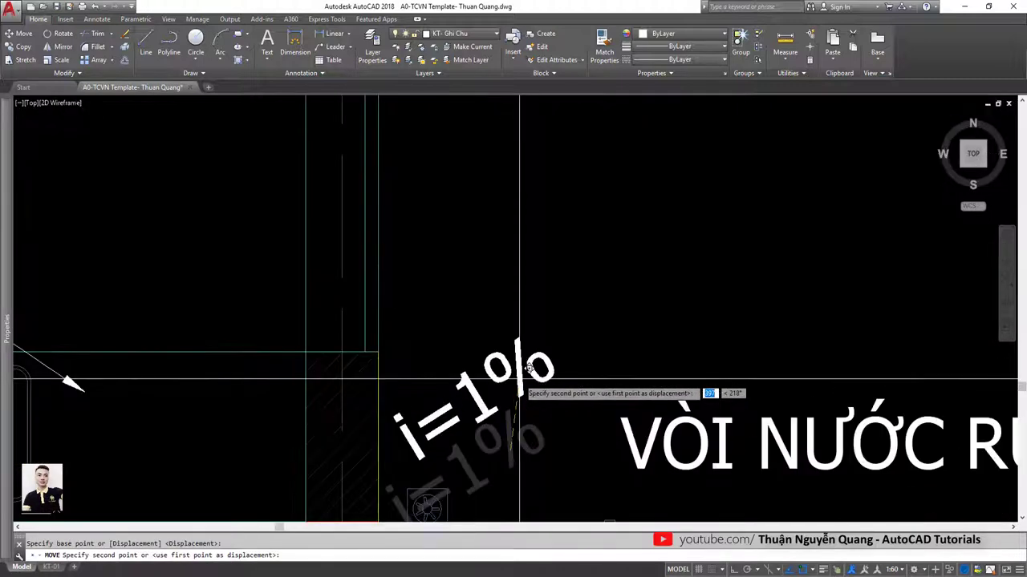
{"action": "scroll", "coordinate": [522, 360], "scroll_direction": "down", "scroll_amount": 3}
{"action": "scroll", "coordinate": [480, 418], "scroll_direction": "up", "scroll_amount": 3}
{"action": "left_click", "coordinate": [479, 418]}
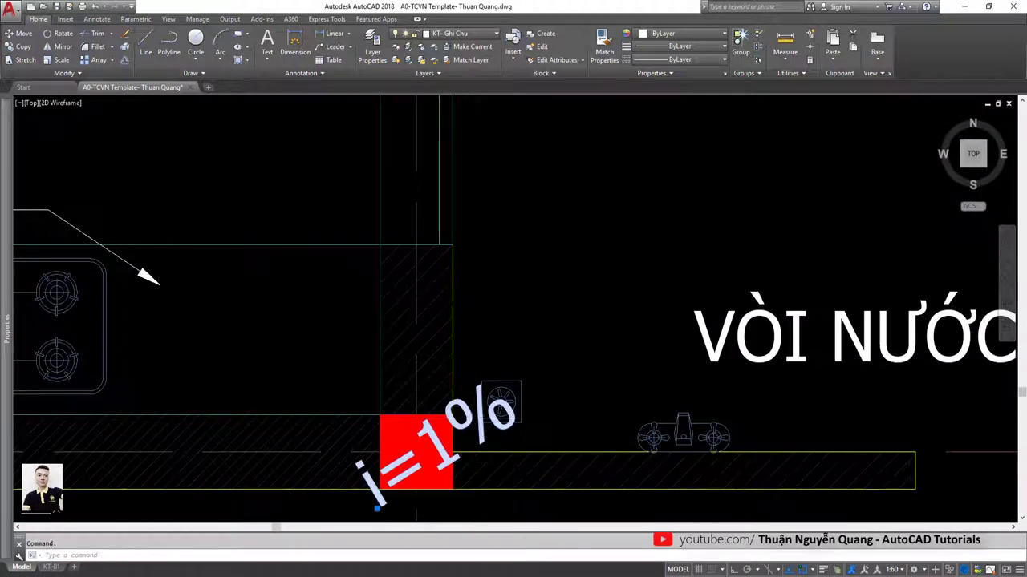
{"action": "key", "text": "Return"}
Draw a text-less quick leader from the square drain symbol to the slope note.
{"action": "scroll", "coordinate": [360, 465], "scroll_direction": "down", "scroll_amount": 2}
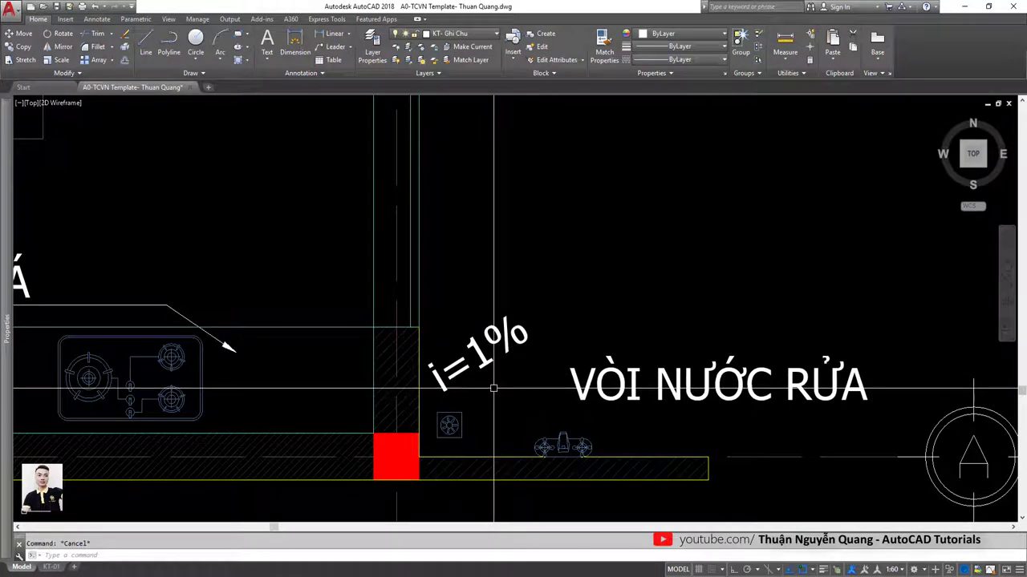
{"action": "type", "text": "le"}
{"action": "key", "text": "Return"}
{"action": "scroll", "coordinate": [492, 390], "scroll_direction": "up", "scroll_amount": 2}
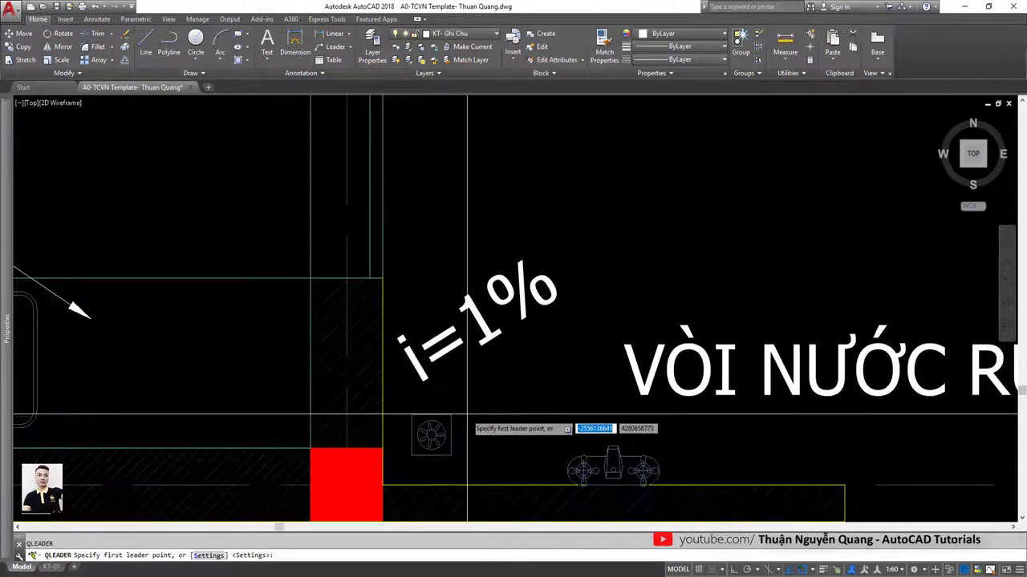
{"action": "left_click", "coordinate": [451, 414]}
{"action": "left_click", "coordinate": [576, 317]}
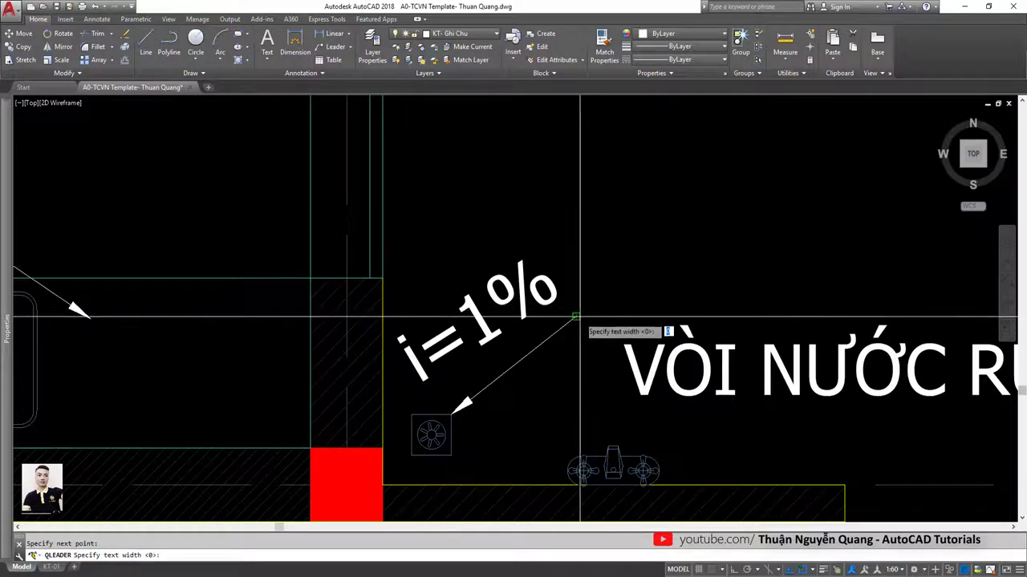
{"action": "key", "text": "Return"}
Reposition the i=1% slope note at the leader's end.
{"action": "key", "text": "Return"}
{"action": "key", "text": "Escape"}
{"action": "scroll", "coordinate": [552, 330], "scroll_direction": "down", "scroll_amount": 3}
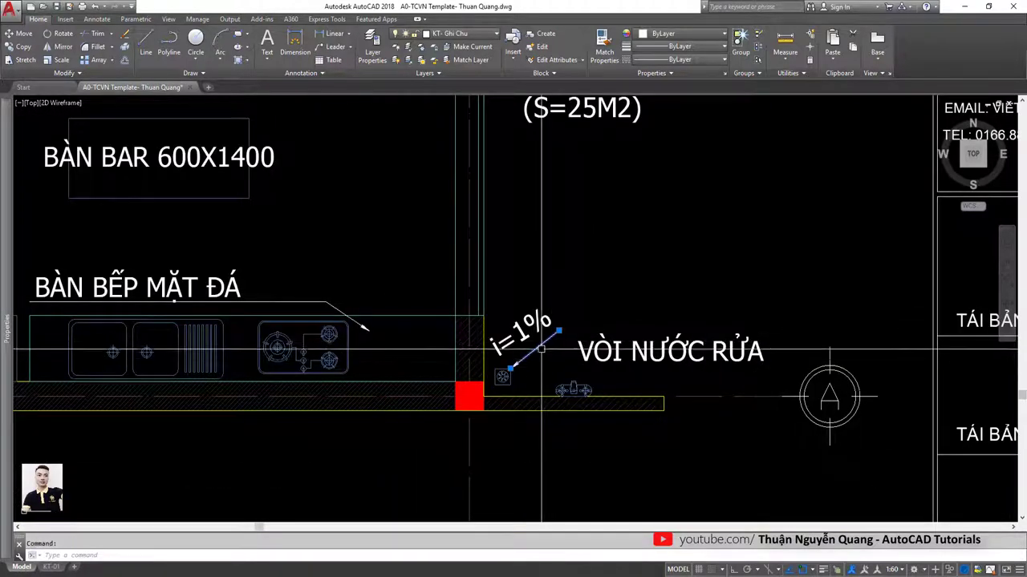
{"action": "scroll", "coordinate": [552, 330], "scroll_direction": "up", "scroll_amount": 3}
{"action": "type", "text": "m"}
{"action": "key", "text": "Return"}
{"action": "left_click", "coordinate": [583, 290]}
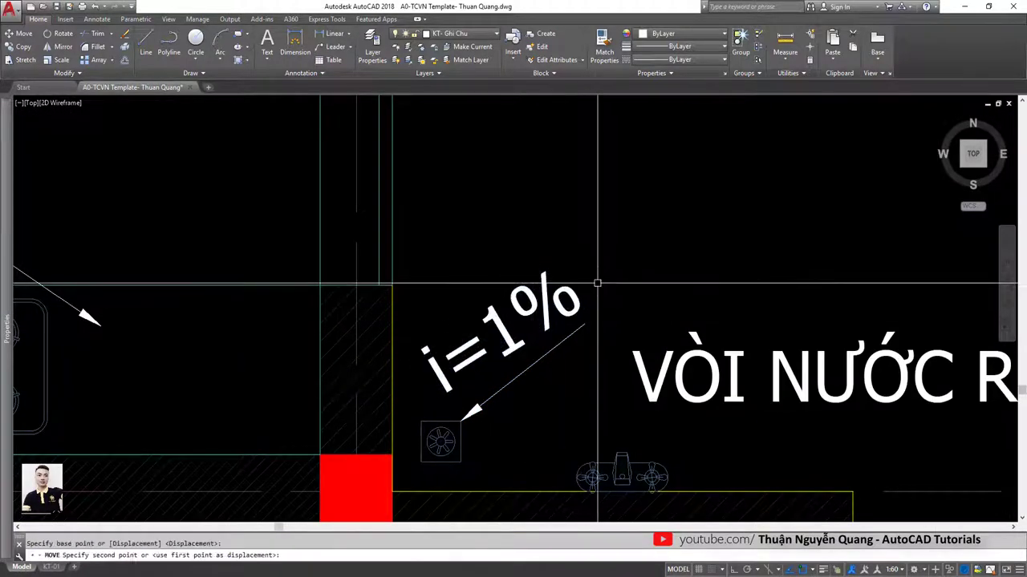
{"action": "left_click", "coordinate": [562, 305]}
{"action": "scroll", "coordinate": [561, 305], "scroll_direction": "down", "scroll_amount": 3}
{"action": "key", "text": "alt+Tab"}
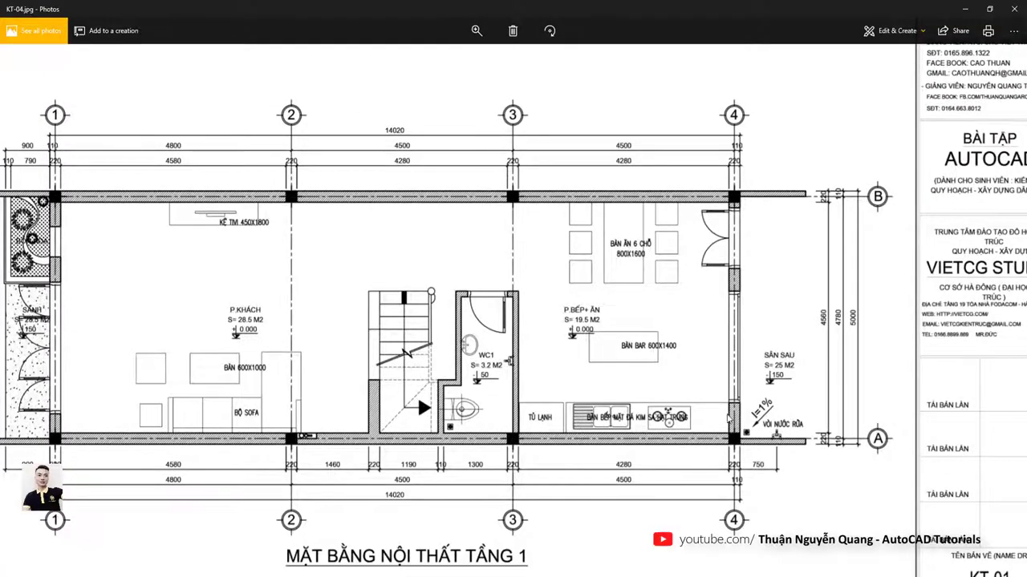
Zoom into KT-04.jpg's front-yard corner, then zoom out on the AutoCAD plan.
{"action": "scroll", "coordinate": [727, 417], "scroll_direction": "down", "scroll_amount": 1}
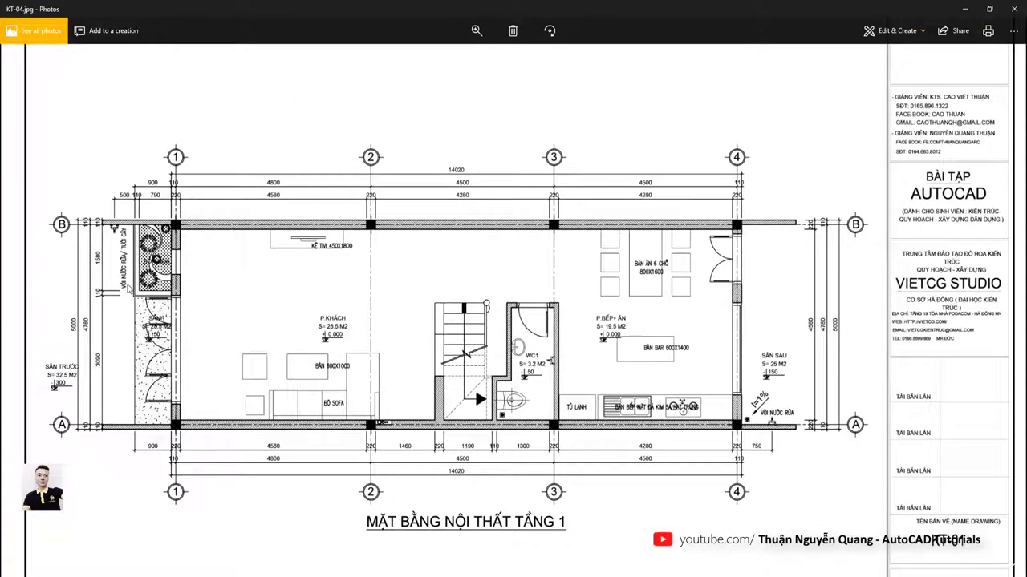
{"action": "scroll", "coordinate": [127, 264], "scroll_direction": "up", "scroll_amount": 2}
{"action": "scroll", "coordinate": [135, 241], "scroll_direction": "up", "scroll_amount": 2}
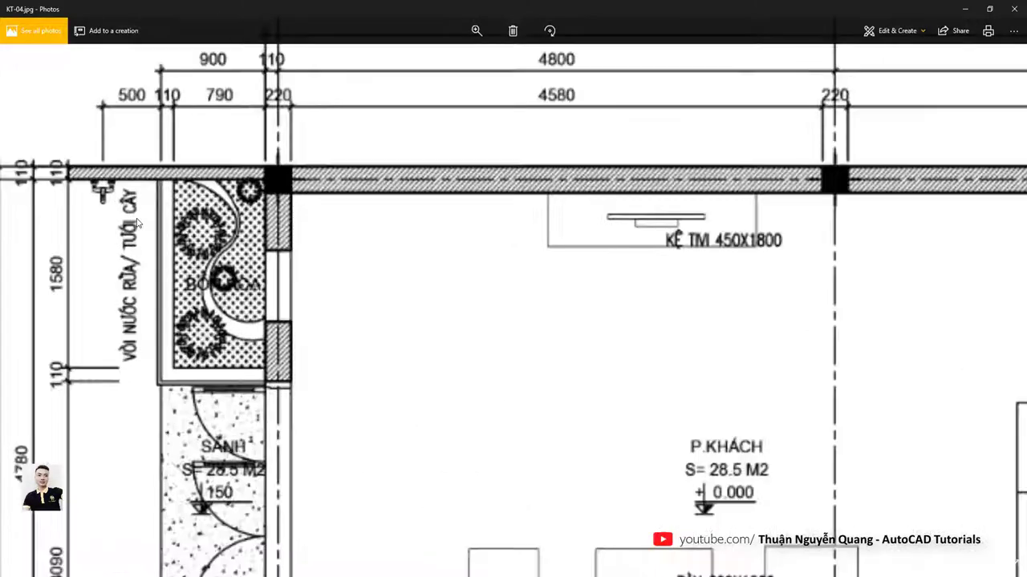
{"action": "scroll", "coordinate": [144, 251], "scroll_direction": "down", "scroll_amount": 1}
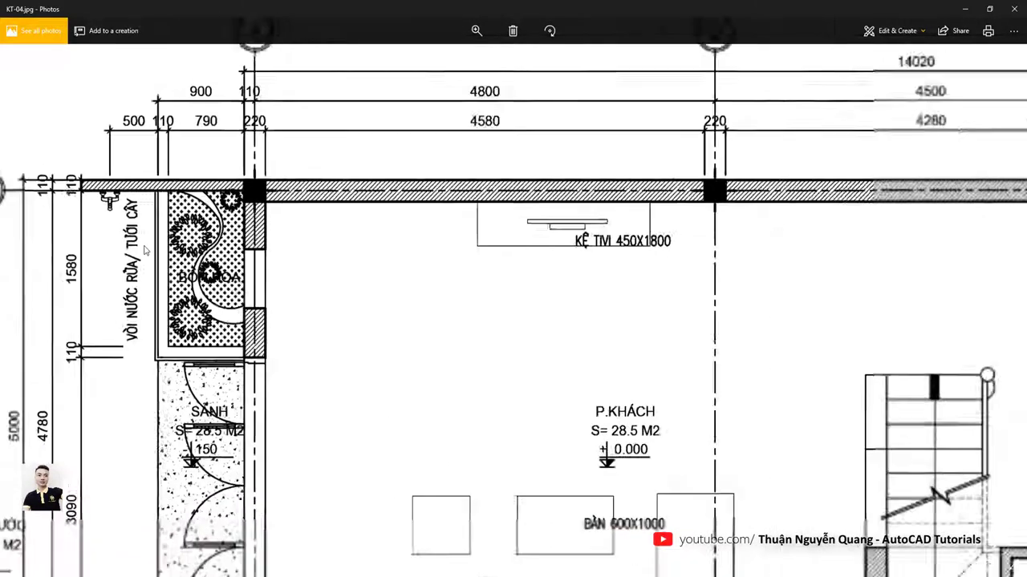
{"action": "scroll", "coordinate": [144, 251], "scroll_direction": "down", "scroll_amount": 1}
{"action": "key", "text": "alt+Tab"}
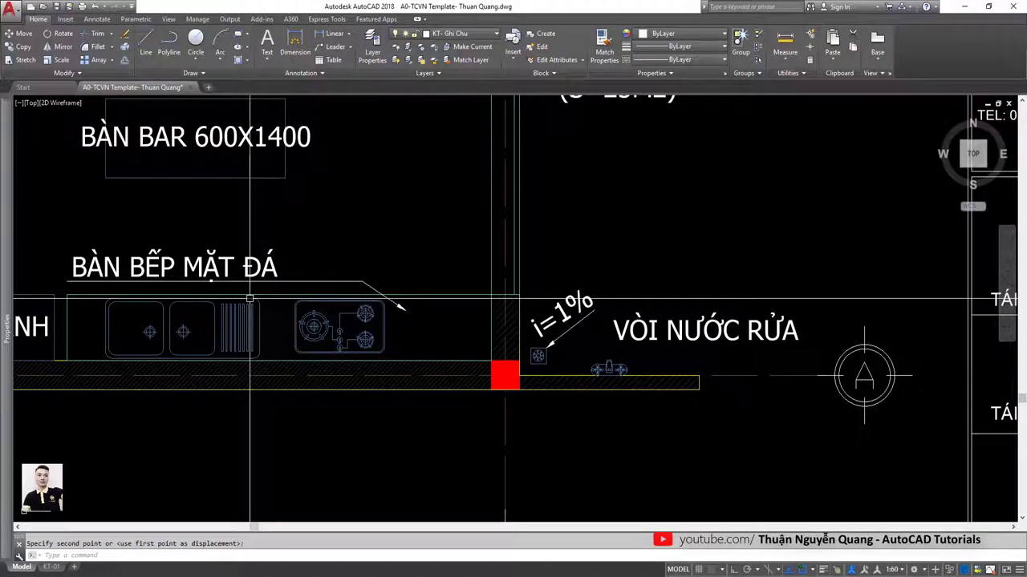
{"action": "scroll", "coordinate": [553, 389], "scroll_direction": "down", "scroll_amount": 5}
{"action": "scroll", "coordinate": [554, 389], "scroll_direction": "down", "scroll_amount": 1}
Copy the VÒI NƯỚC RỬA label to the front-yard faucet area.
{"action": "key", "text": "Escape"}
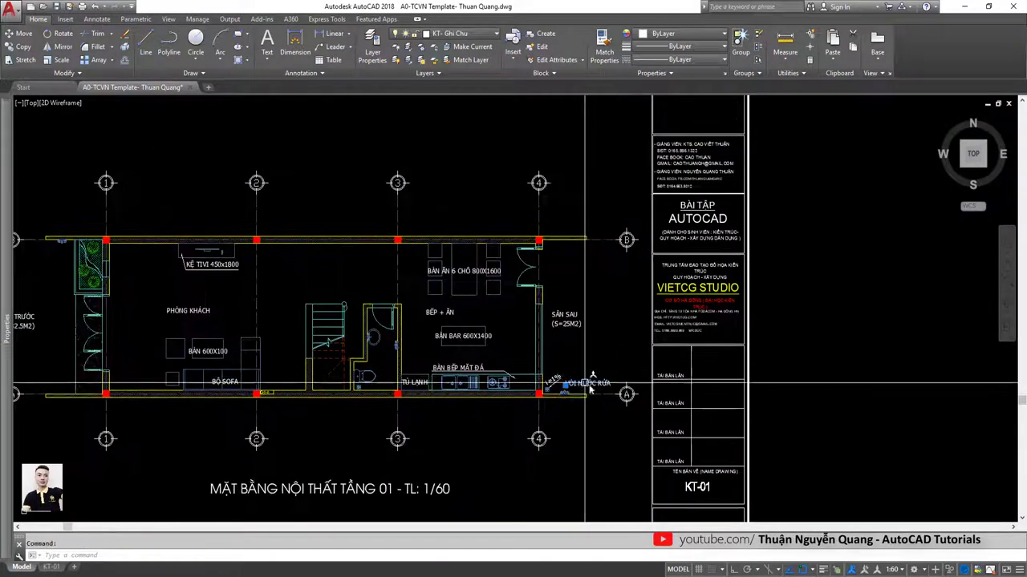
{"action": "type", "text": "co"}
{"action": "key", "text": "space"}
{"action": "left_click", "coordinate": [591, 384]}
{"action": "scroll", "coordinate": [497, 361], "scroll_direction": "up", "scroll_amount": 2}
{"action": "scroll", "coordinate": [337, 297], "scroll_direction": "up", "scroll_amount": 3}
{"action": "scroll", "coordinate": [200, 285], "scroll_direction": "up", "scroll_amount": 3}
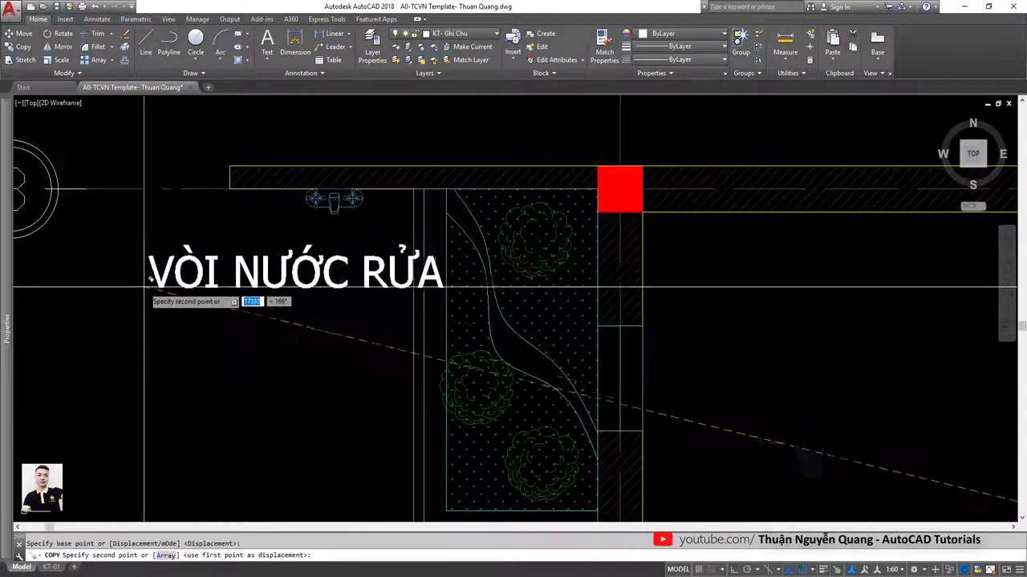
{"action": "left_click", "coordinate": [142, 287]}
{"action": "key", "text": "space"}
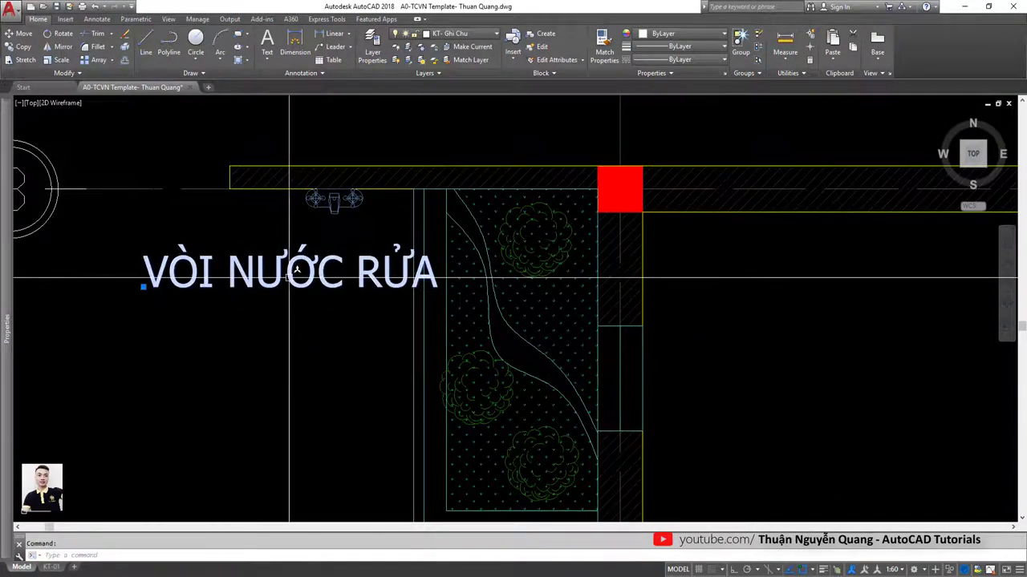
Rotate the copied faucet label 90° and move it beside the faucet.
{"action": "type", "text": "ro"}
{"action": "key", "text": "space"}
{"action": "left_click", "coordinate": [287, 279]}
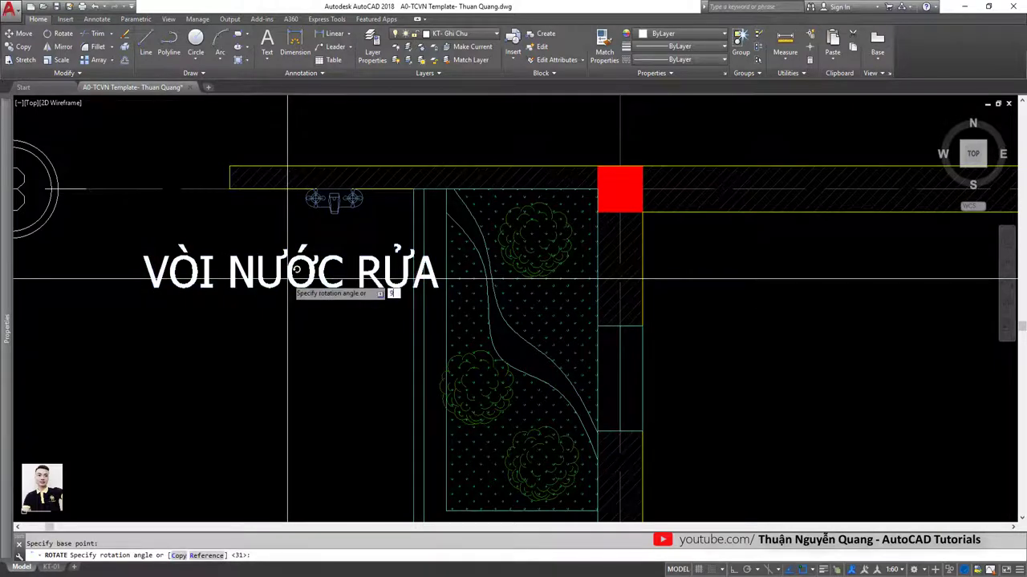
{"action": "type", "text": "90"}
{"action": "key", "text": "space"}
{"action": "left_click", "coordinate": [265, 361]}
{"action": "type", "text": "m"}
{"action": "key", "text": "space"}
{"action": "left_click", "coordinate": [321, 246]}
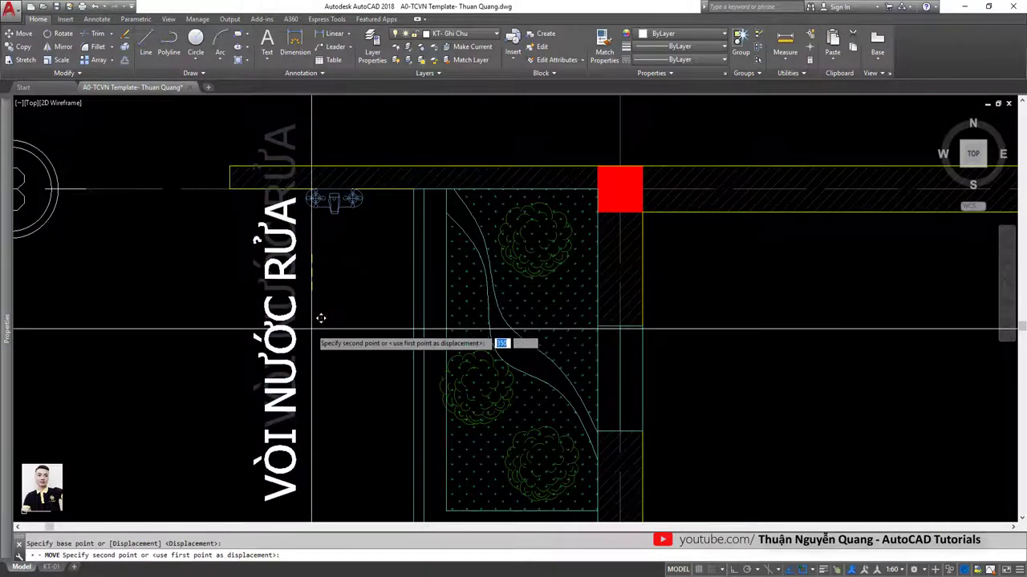
{"action": "left_click", "coordinate": [321, 319]}
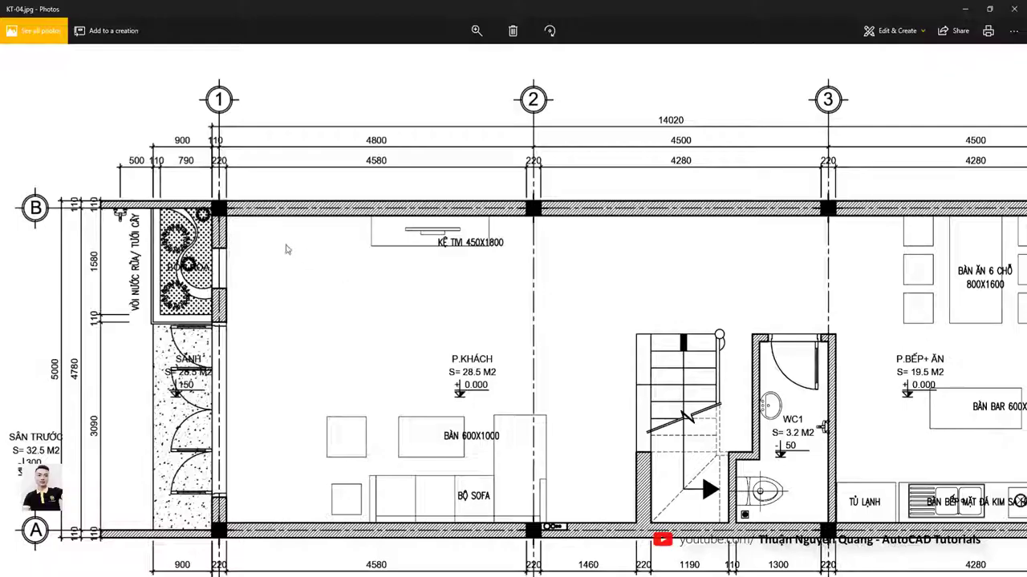
Copy the vertical label into the planter and change it to BỒN HOA.
{"action": "scroll", "coordinate": [284, 247], "scroll_direction": "up", "scroll_amount": 2}
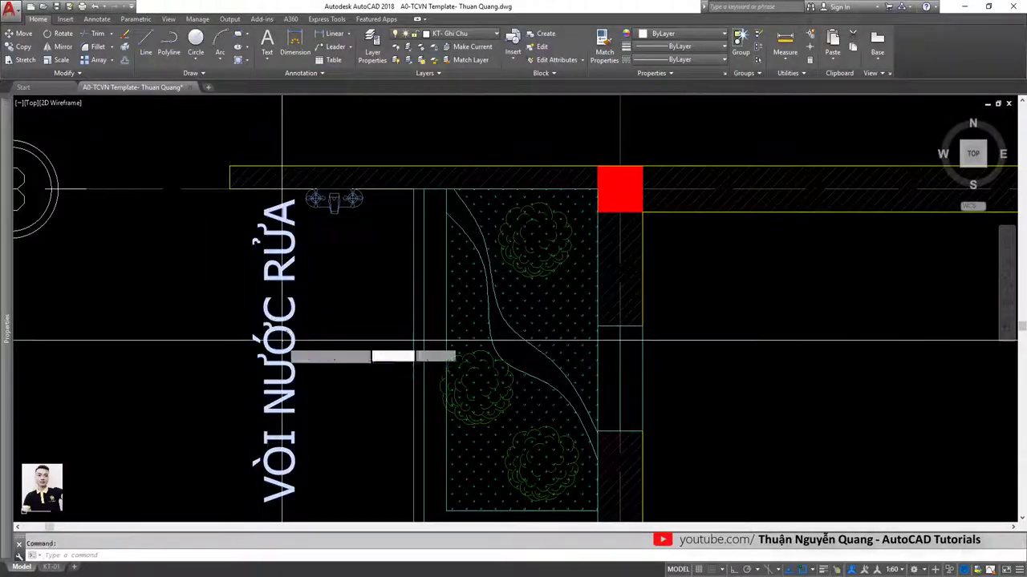
{"action": "left_click", "coordinate": [288, 349]}
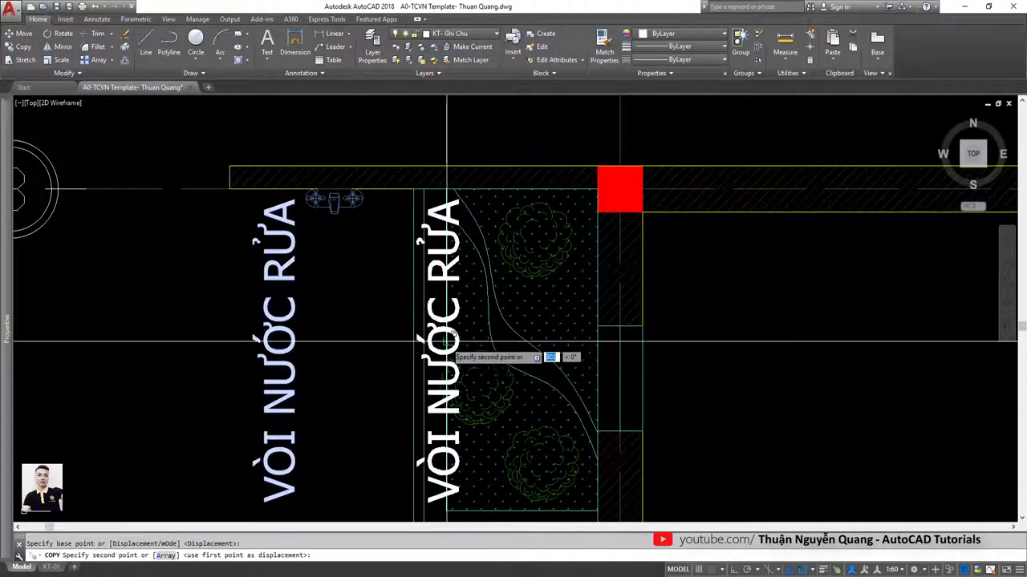
{"action": "left_click", "coordinate": [495, 340]}
{"action": "key", "text": "Return"}
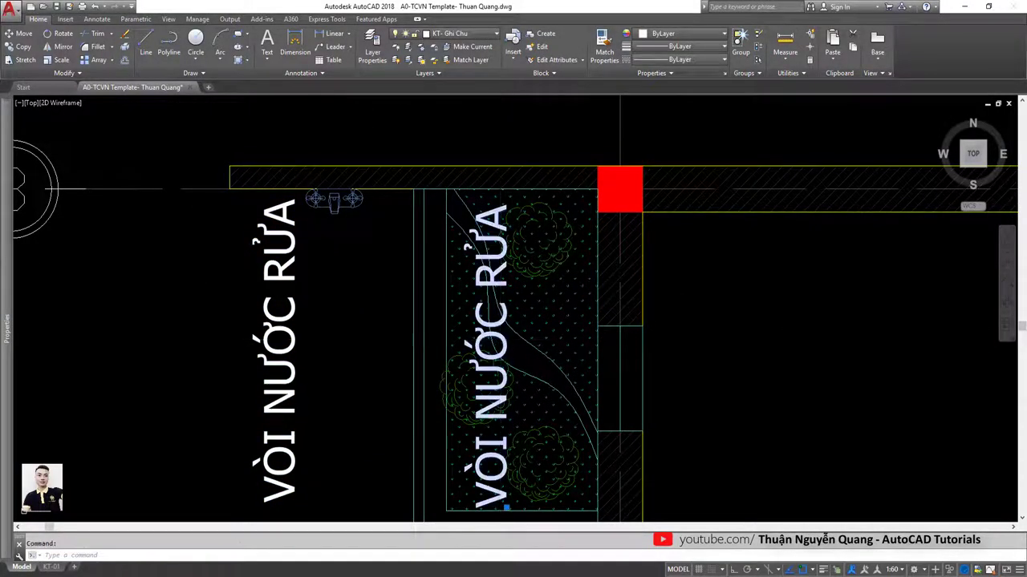
{"action": "double_click", "coordinate": [506, 507]}
{"action": "type", "text": "bồ"}
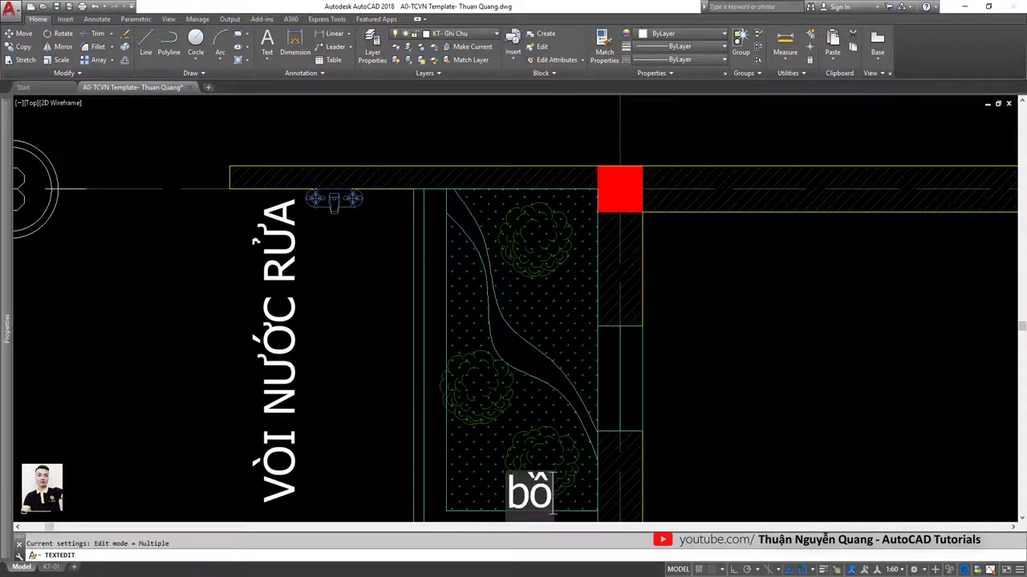
{"action": "type", "text": "BOONf HOA"}
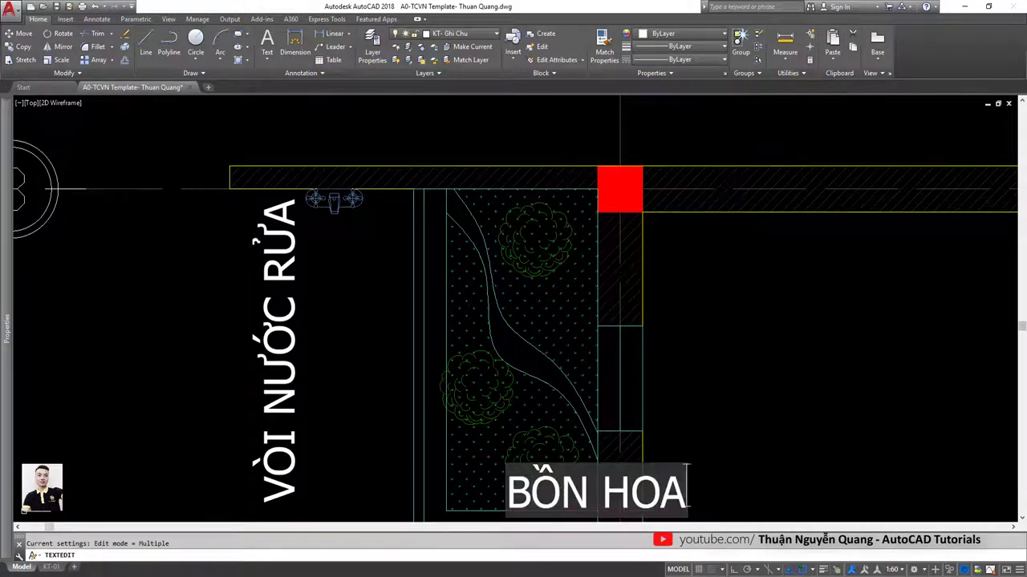
{"action": "left_click", "coordinate": [674, 383]}
{"action": "key", "text": "Escape"}
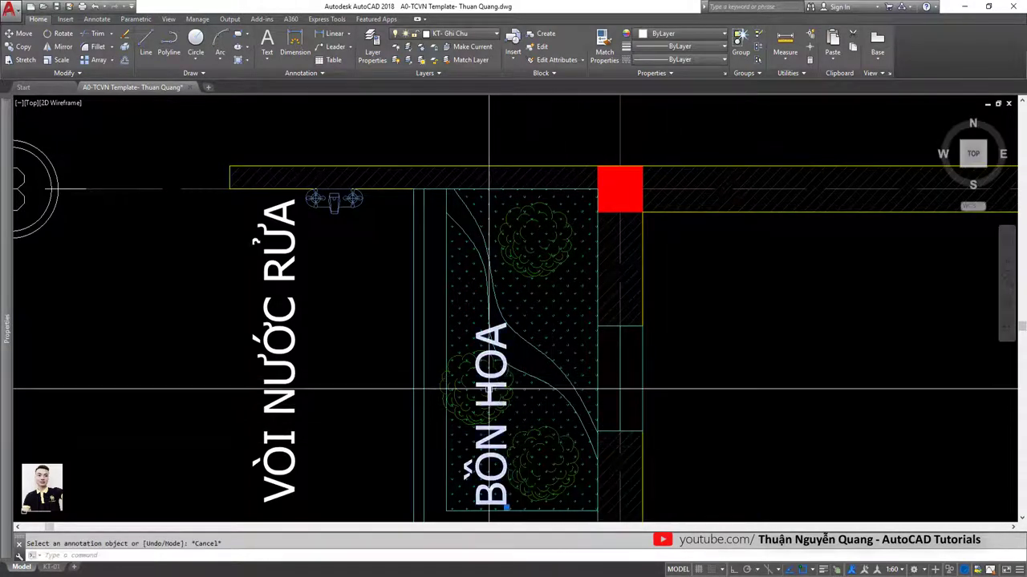
Move the BỒN HOA label into place in the planter.
{"action": "left_click", "coordinate": [490, 405]}
{"action": "key", "text": "m"}
{"action": "key", "text": "Return"}
{"action": "left_click", "coordinate": [491, 405]}
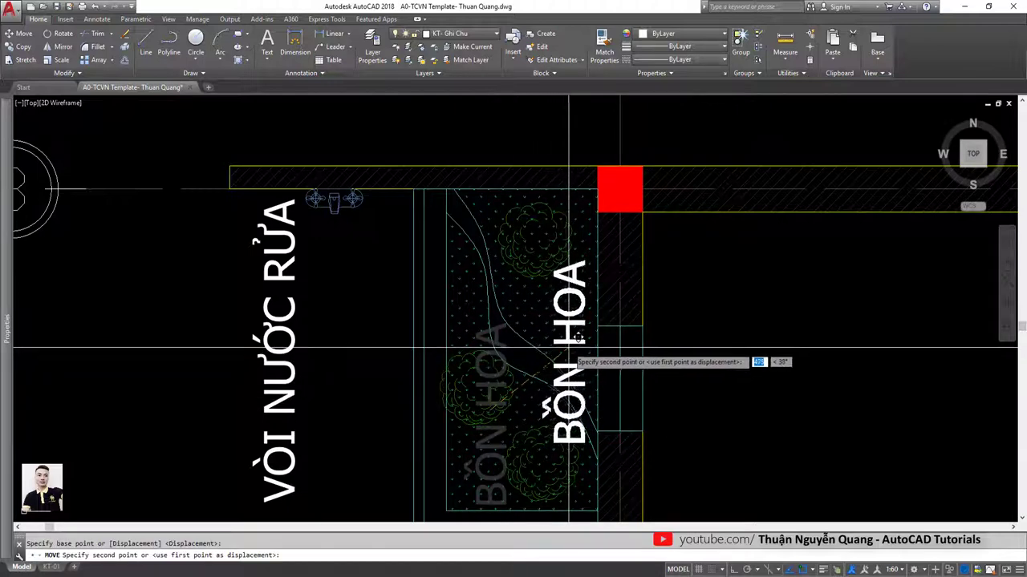
{"action": "scroll", "coordinate": [551, 344], "scroll_direction": "down", "scroll_amount": 5}
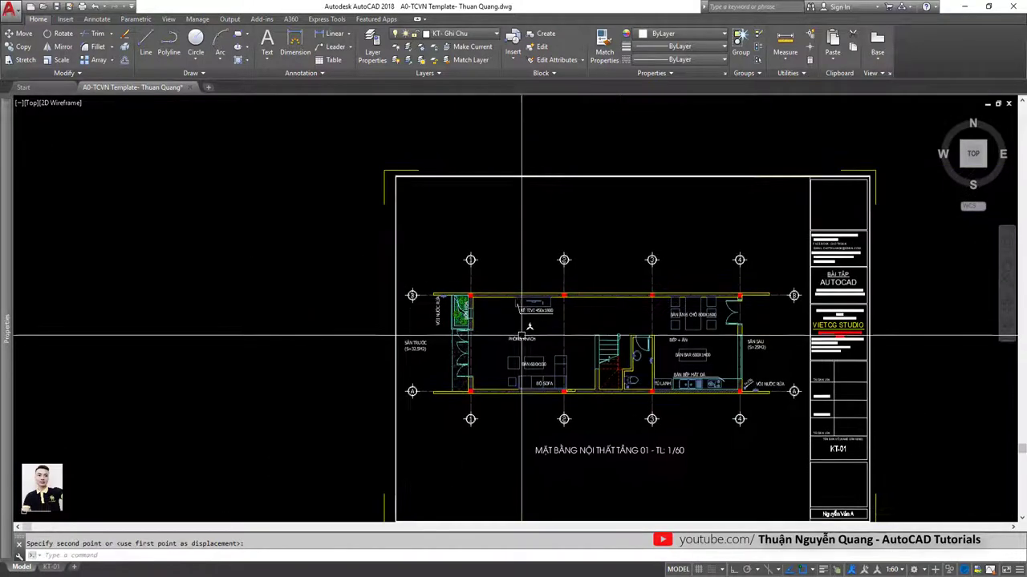
Check the bathroom beside the stairs on the KT-04 reference plan.
{"action": "key", "text": "alt+Tab"}
{"action": "scroll", "coordinate": [497, 331], "scroll_direction": "down", "scroll_amount": 3}
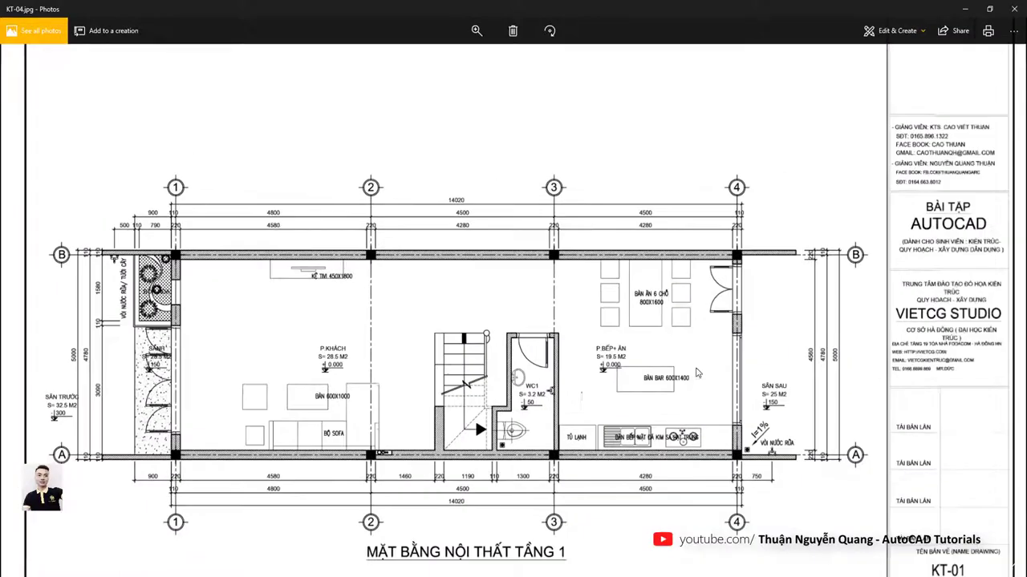
{"action": "scroll", "coordinate": [546, 391], "scroll_direction": "up", "scroll_amount": 1}
{"action": "scroll", "coordinate": [461, 424], "scroll_direction": "up", "scroll_amount": 1}
{"action": "key", "text": "alt+Tab"}
{"action": "scroll", "coordinate": [401, 294], "scroll_direction": "up", "scroll_amount": 5}
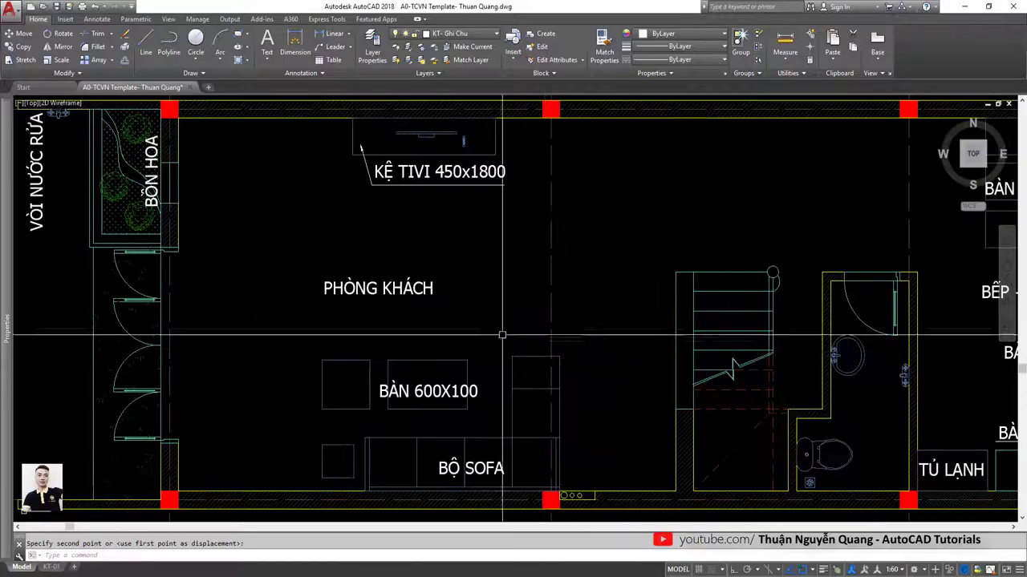
{"action": "scroll", "coordinate": [401, 295], "scroll_direction": "up", "scroll_amount": 2}
Copy the PHÒNG KHÁCH label into the bathroom and change it to WC1.
{"action": "type", "text": "co"}
{"action": "key", "text": "Return"}
{"action": "left_click", "coordinate": [323, 293]}
{"action": "middle_click_drag", "start_coordinate": [858, 421], "coordinate": [589, 420]}
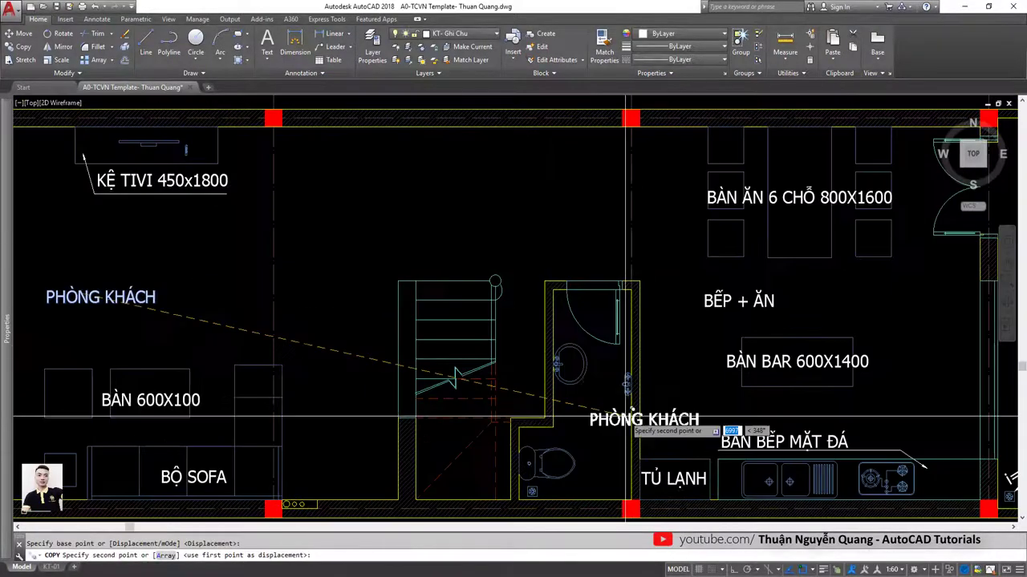
{"action": "scroll", "coordinate": [568, 411], "scroll_direction": "up", "scroll_amount": 2}
{"action": "left_click", "coordinate": [568, 411]}
{"action": "double_click", "coordinate": [569, 414]}
{"action": "type", "text": "W"}
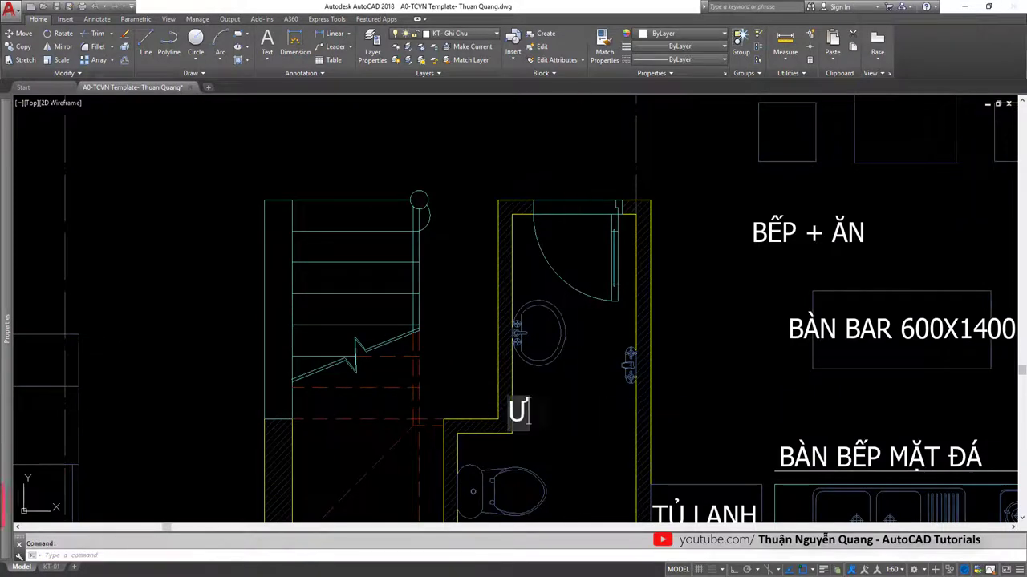
{"action": "type", "text": "C1"}
{"action": "key", "text": "Return"}
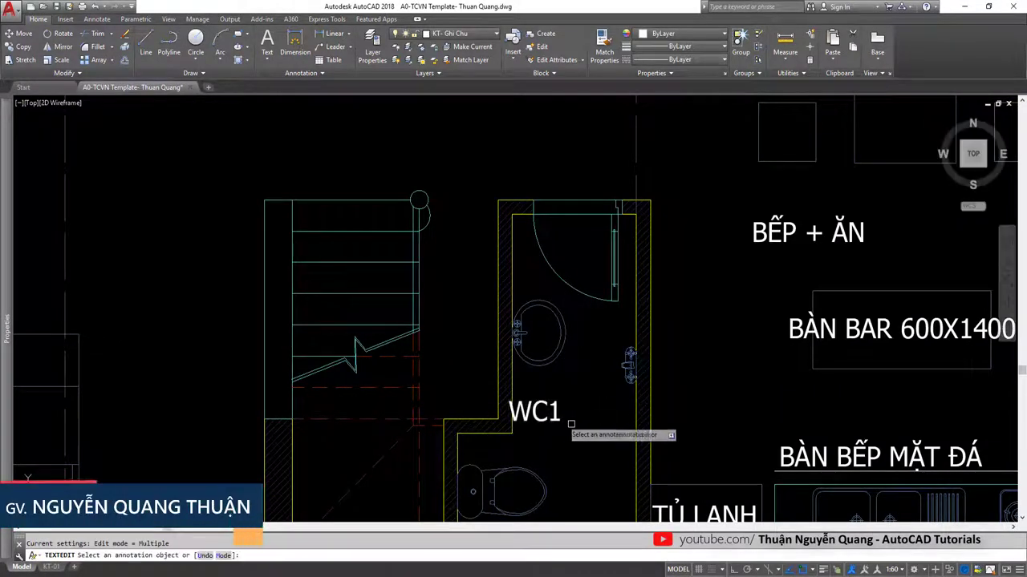
Move the WC1 label into position inside the bathroom.
{"action": "left_click", "coordinate": [540, 416]}
{"action": "key", "text": "Escape"}
{"action": "left_click", "coordinate": [539, 416]}
{"action": "type", "text": "m"}
{"action": "key", "text": "Return"}
{"action": "left_click", "coordinate": [540, 416]}
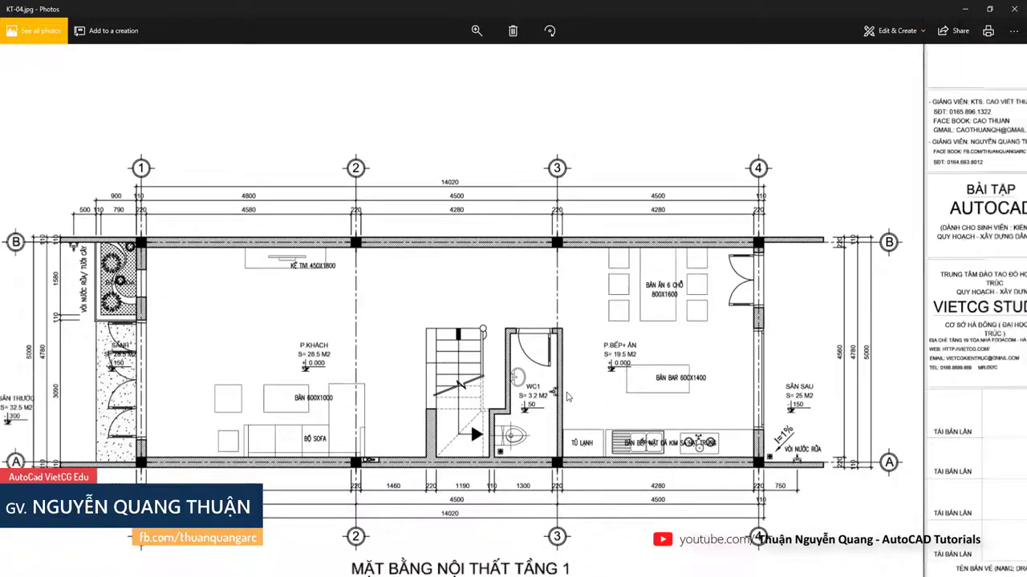
Zoom out on KT-04.jpg to view the whole reference sheet.
{"action": "scroll", "coordinate": [564, 409], "scroll_direction": "down", "scroll_amount": 2}
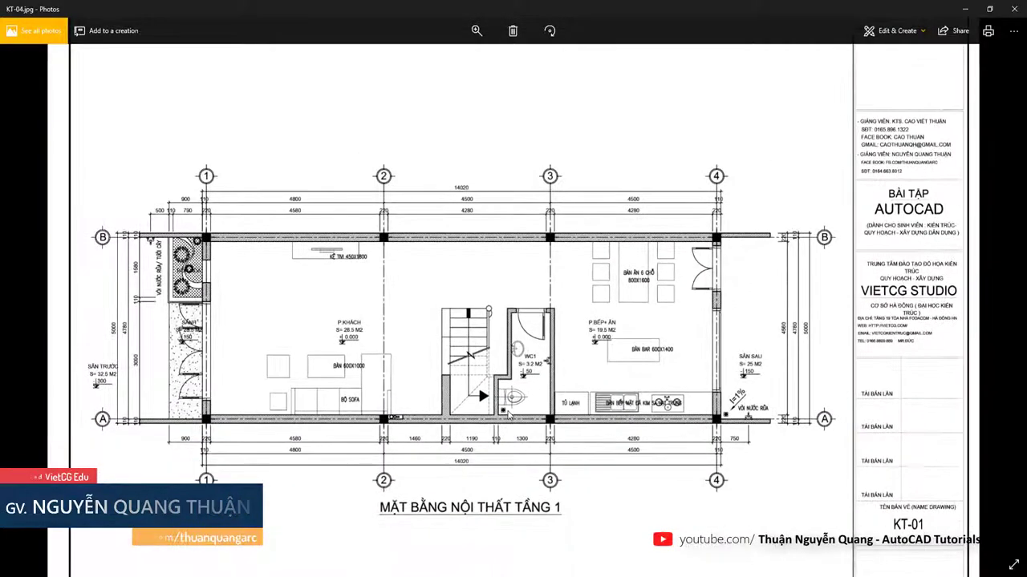